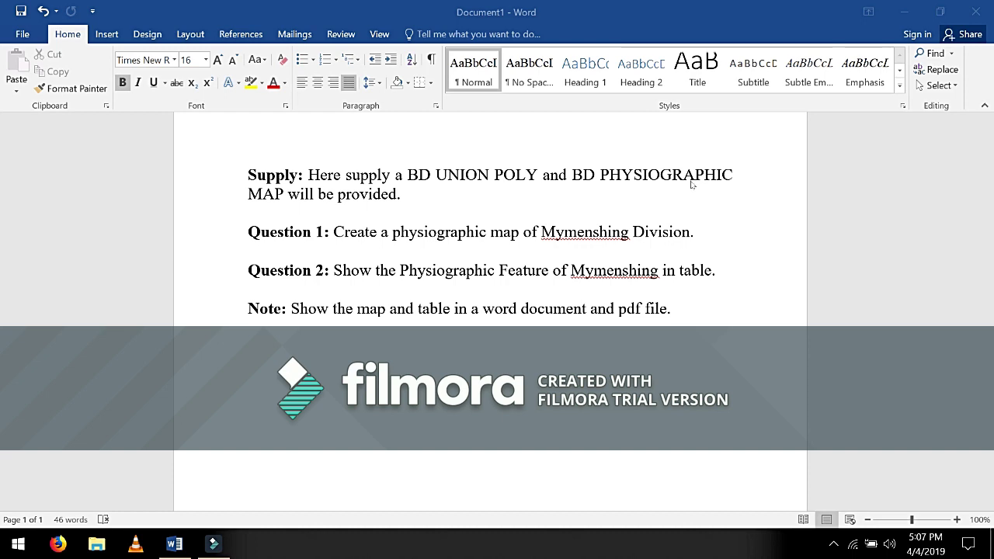
Copy the GIS lab exam folder from the USB drive onto the desktop.
left_click(903, 12)
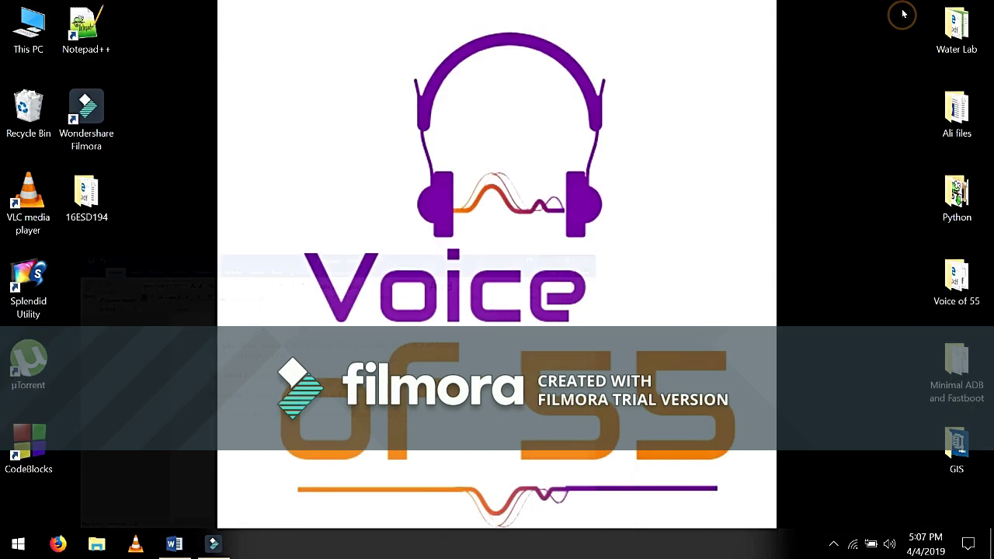
left_click(97, 544)
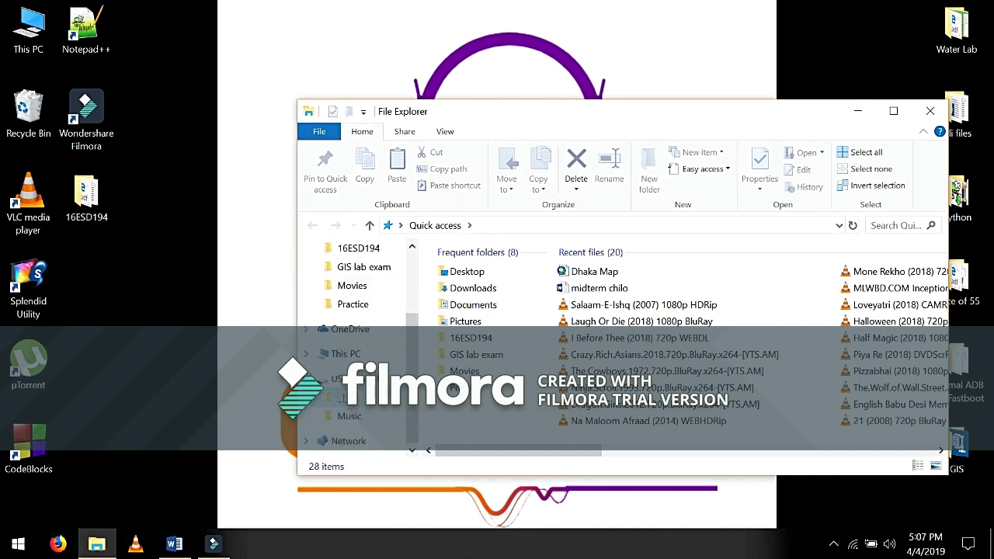
left_click(345, 398)
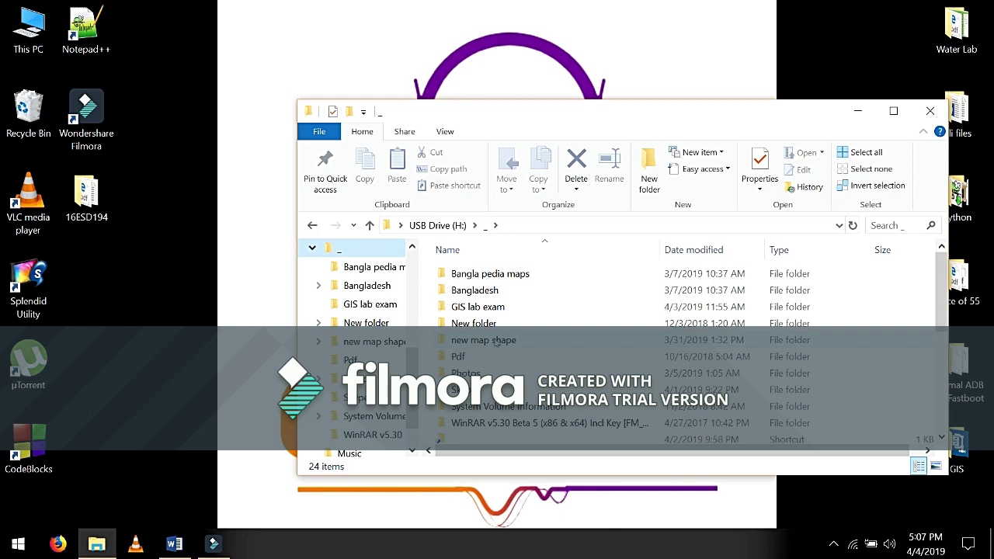
left_click_drag(501, 309, 272, 104)
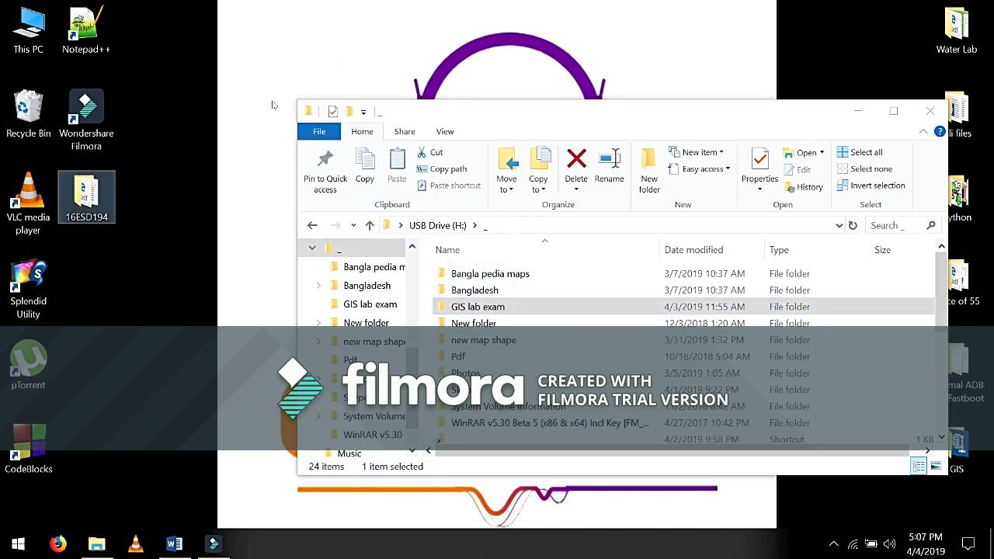
left_click(925, 115)
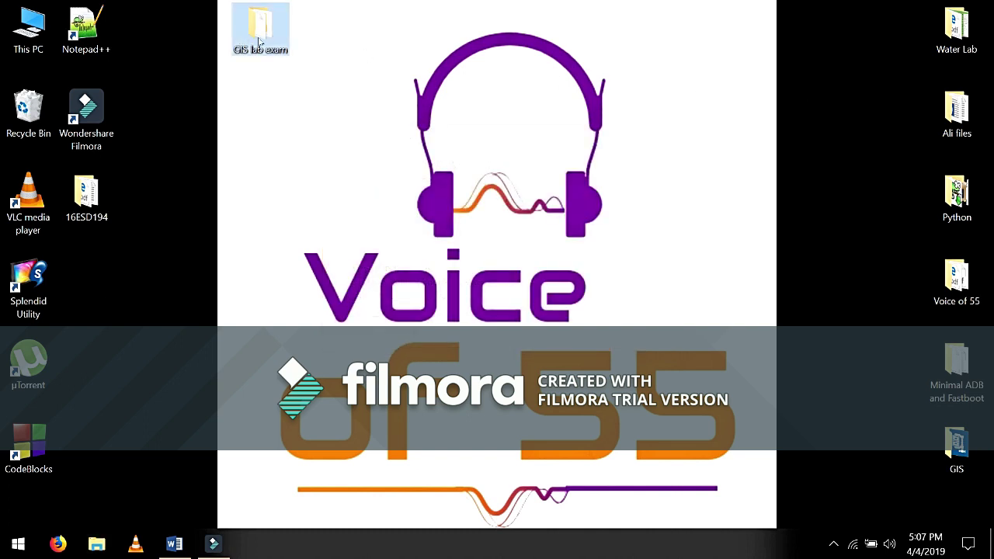
Look through the shapefile components stored in the desktop's GIS lab exam folder.
double_click(260, 43)
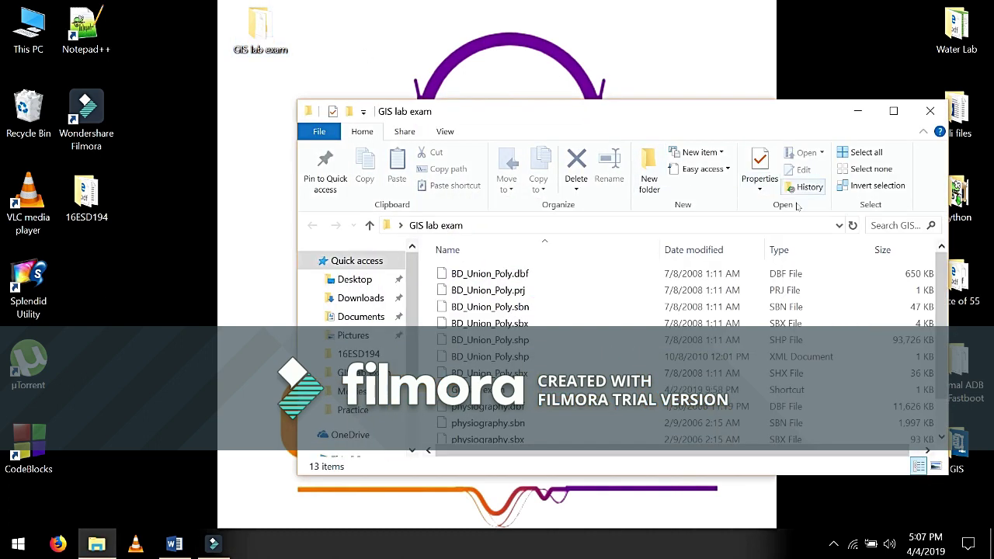
scroll(682, 315, "down", 2)
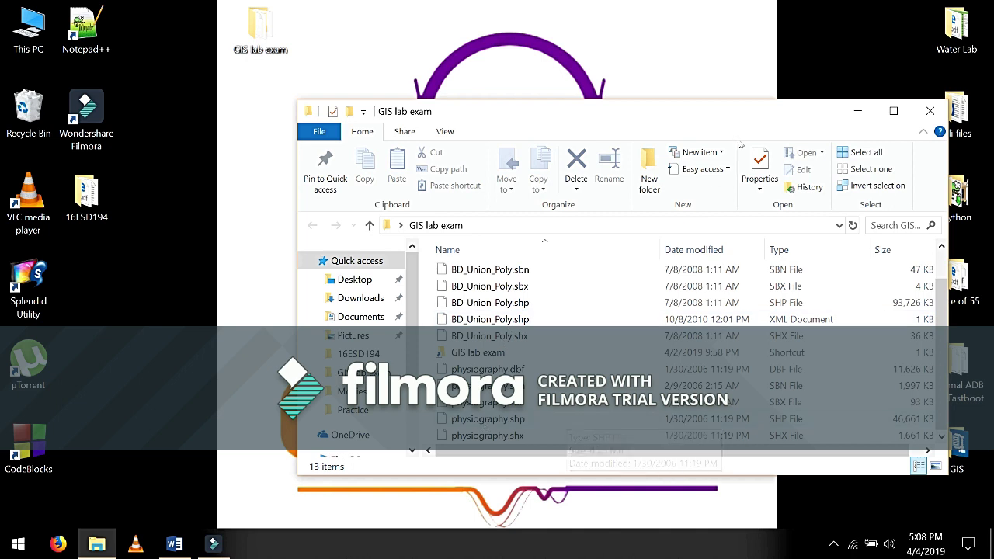
left_click(857, 114)
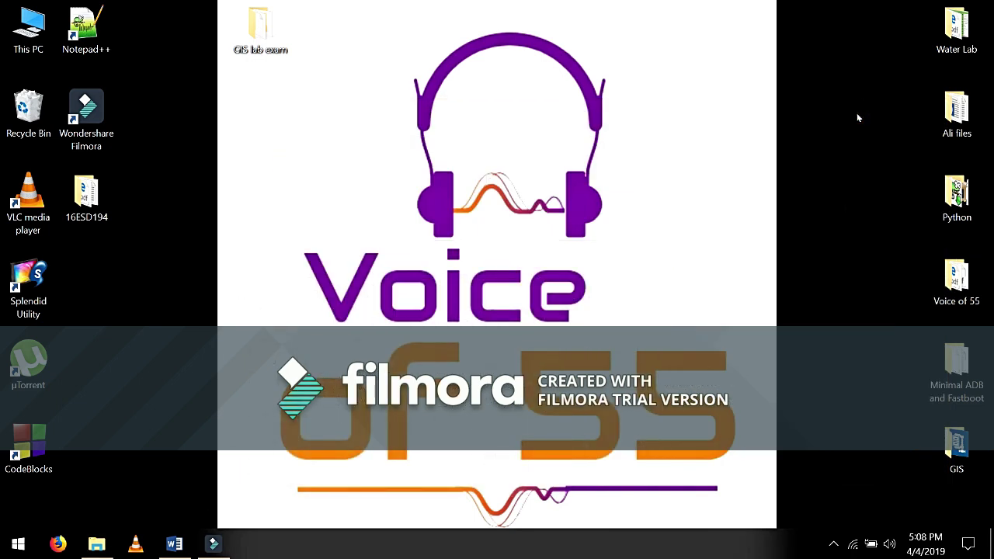
Launch ArcMap 10.5 with a blank untitled map and maximize its window.
key("super")
type("a")
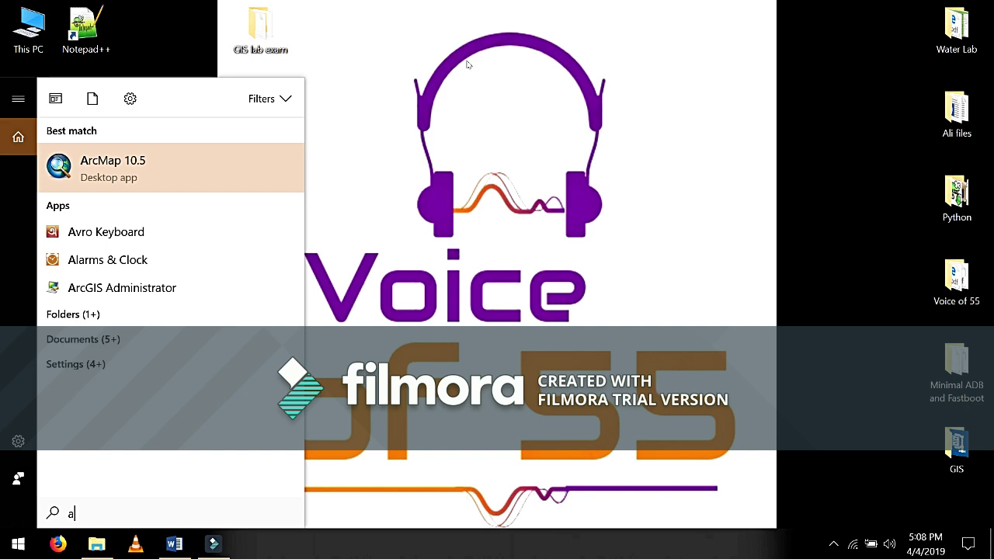
left_click(259, 169)
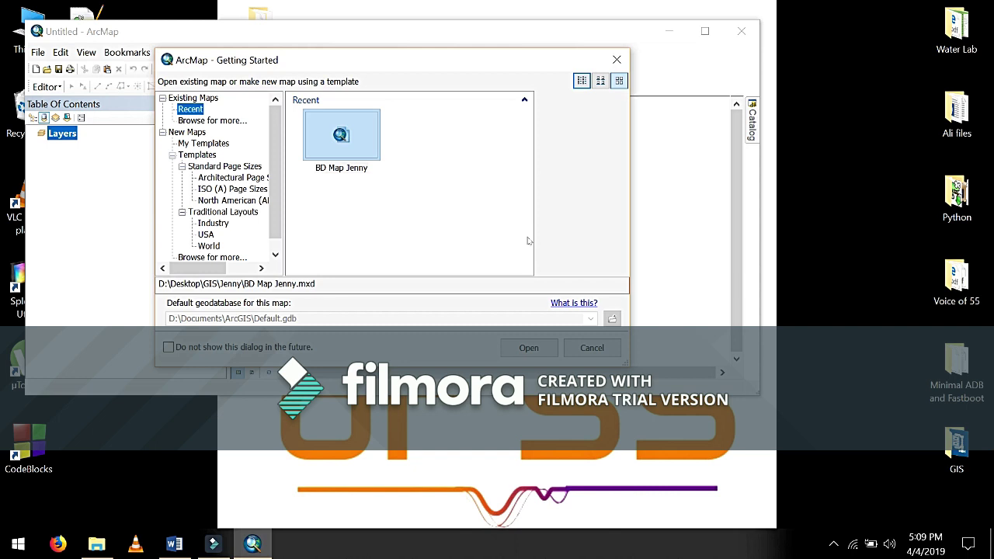
left_click(577, 348)
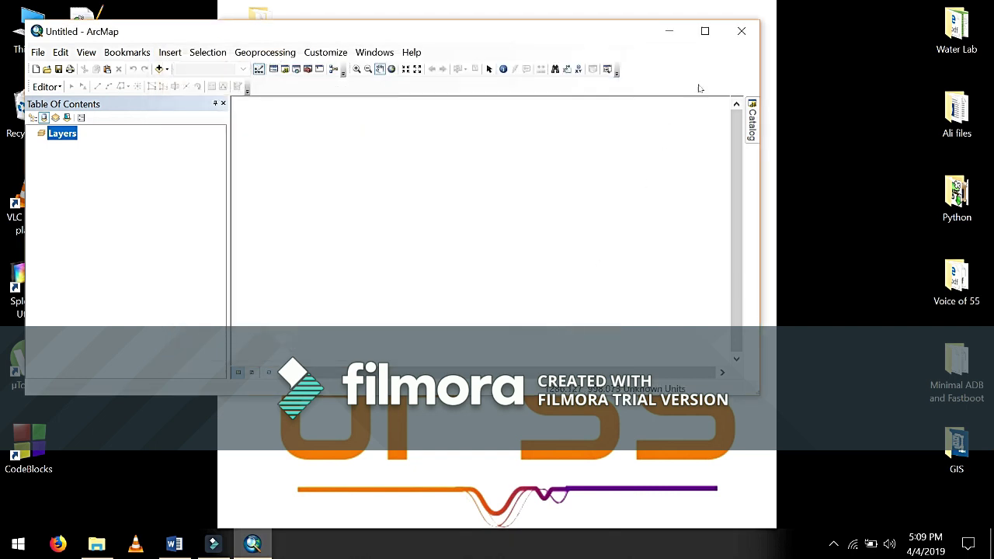
left_click(705, 33)
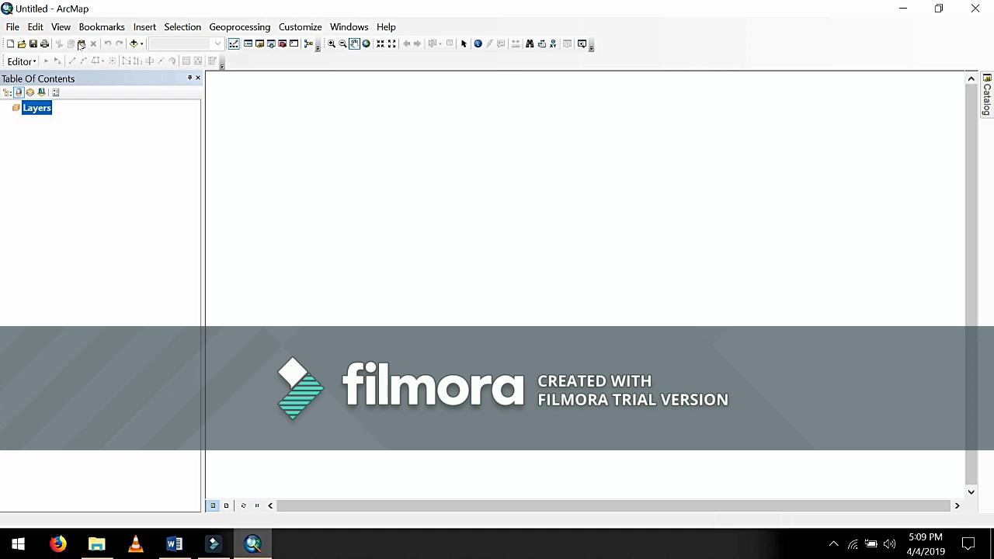
Switch the table of contents to drawing order and back to listing by source.
left_click(4, 85)
left_click(7, 93)
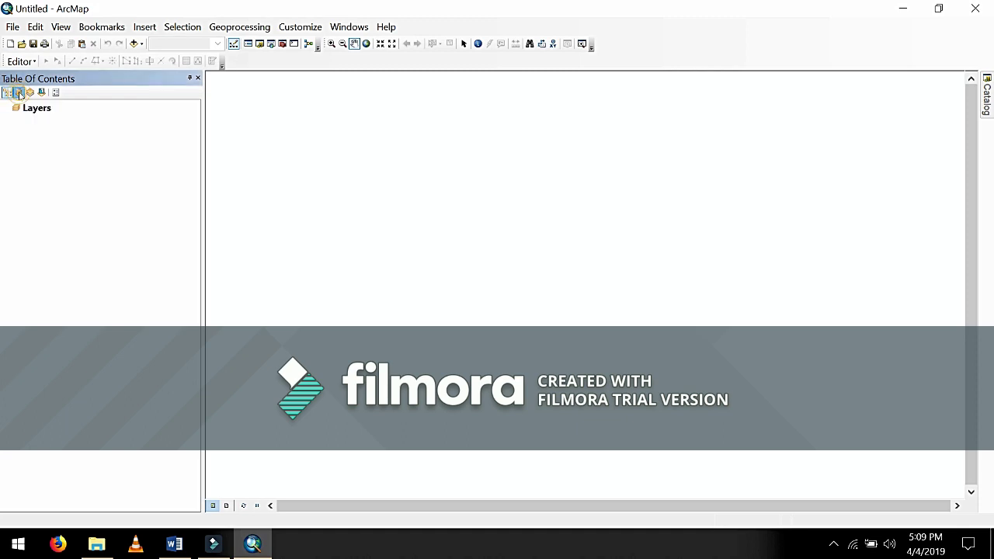
left_click(18, 92)
left_click(19, 93)
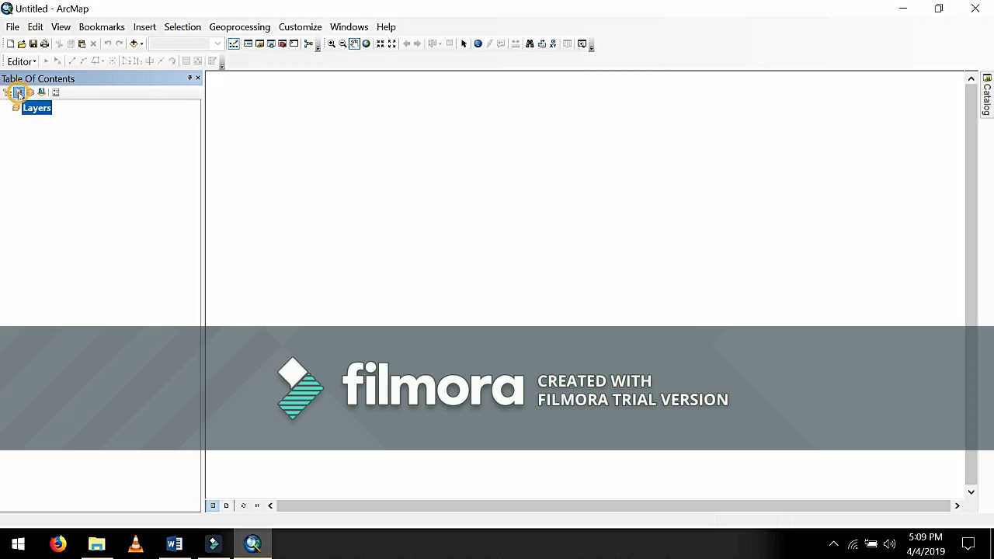
Start adding data and connect to the GIS lab exam folder on the desktop.
left_click(134, 44)
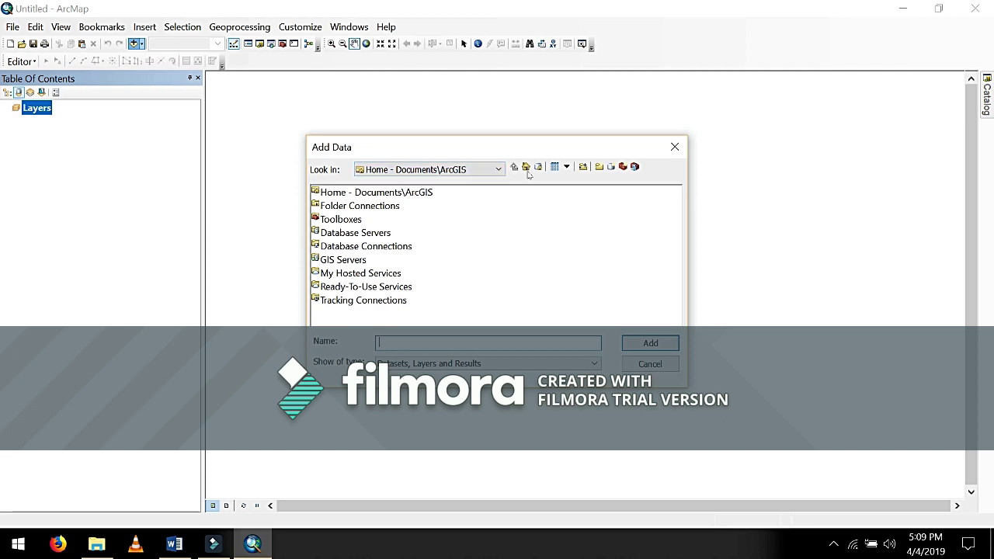
left_click(583, 167)
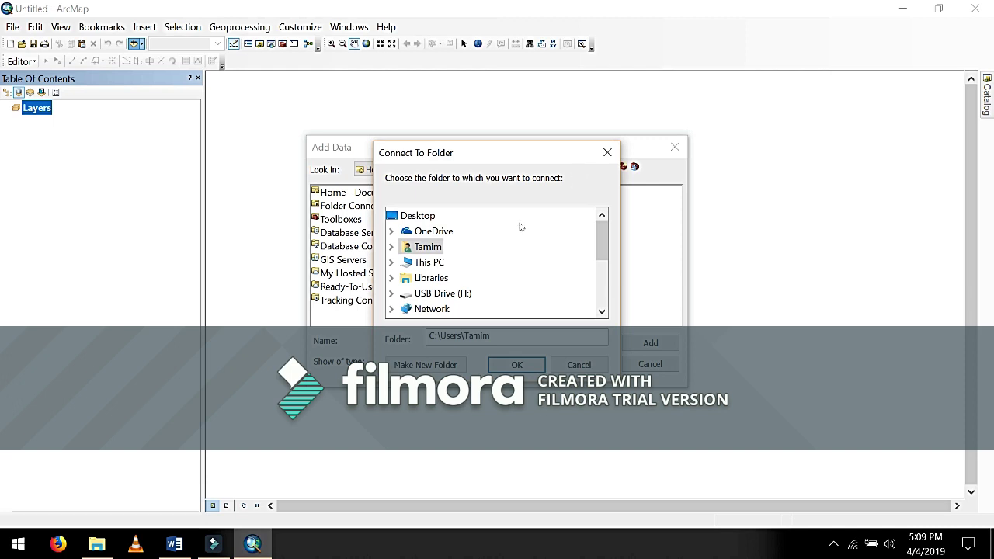
left_click(428, 266)
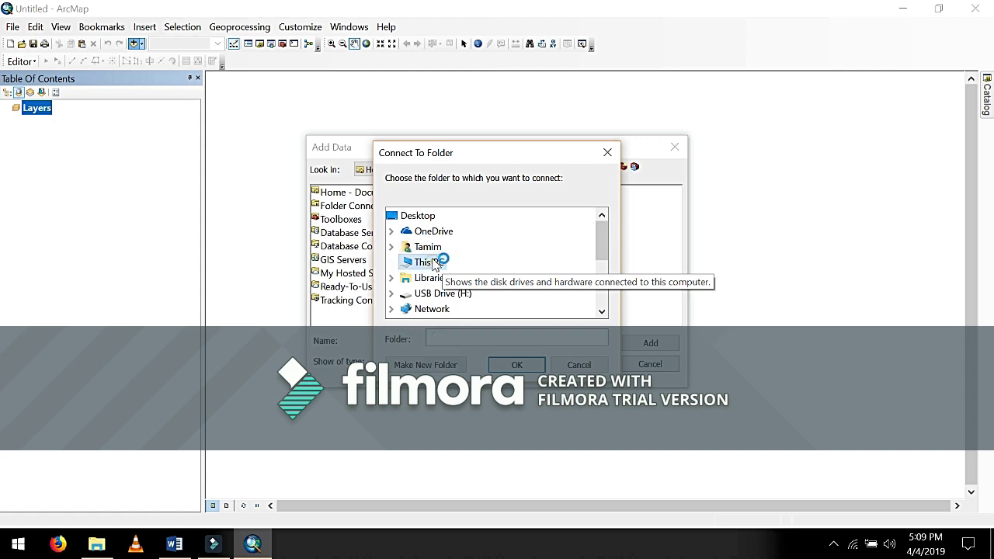
double_click(425, 264)
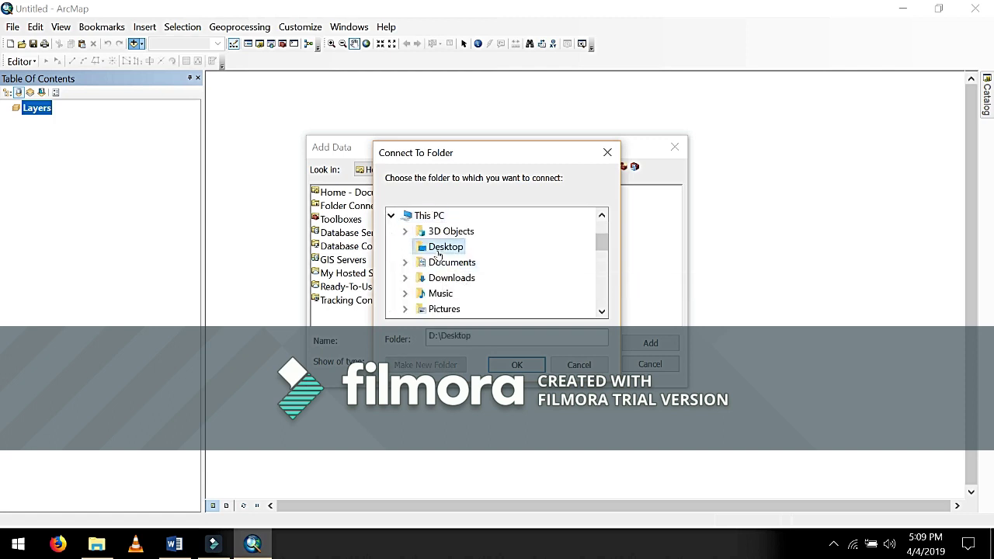
double_click(435, 247)
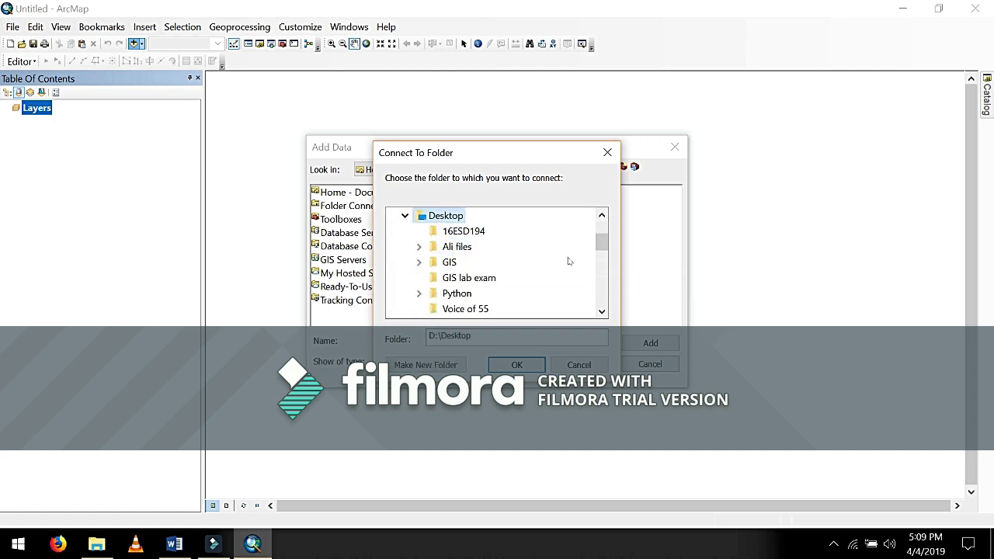
left_click(463, 281)
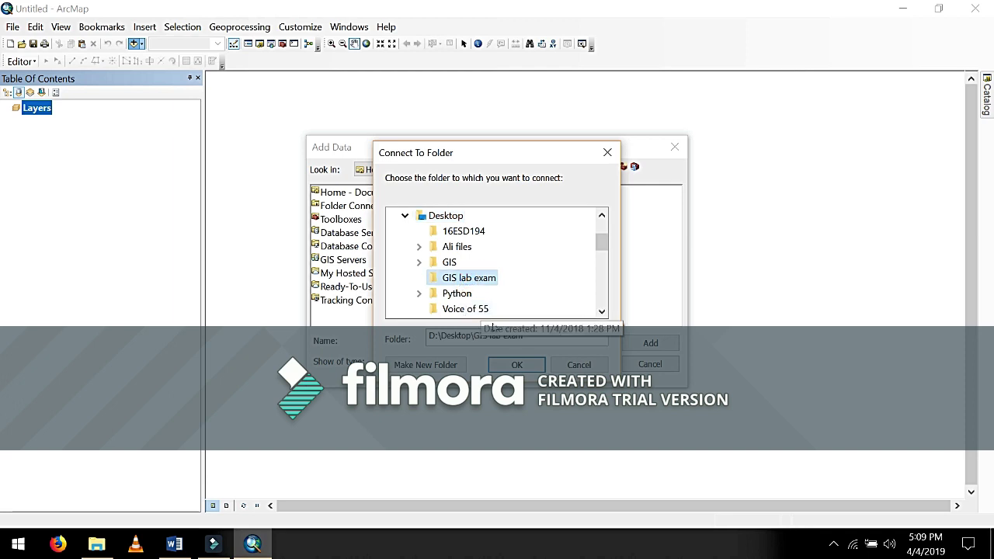
left_click(494, 363)
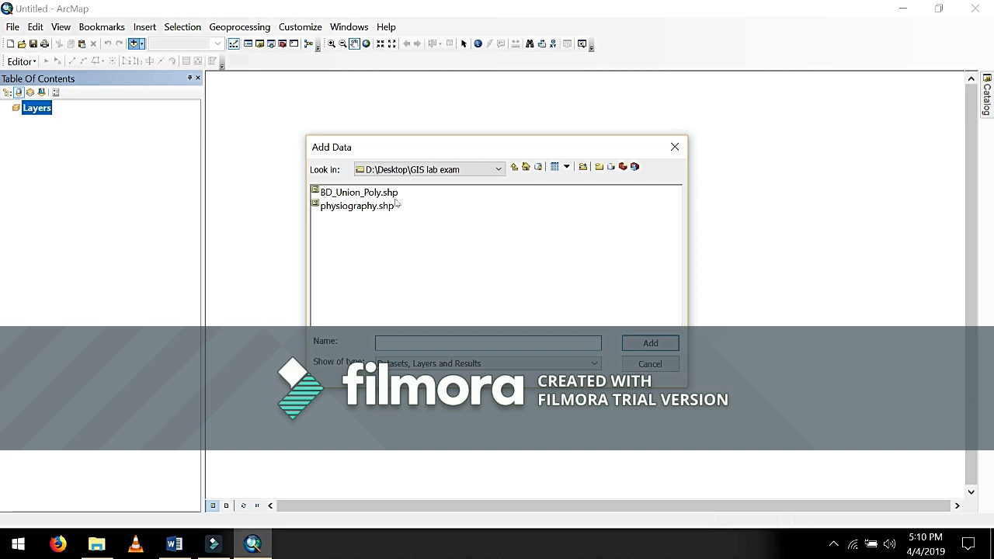
Add the BD_Union_Poly.shp and physiography.shp shapefiles to the map, accepting the missing spatial reference.
left_click(379, 198)
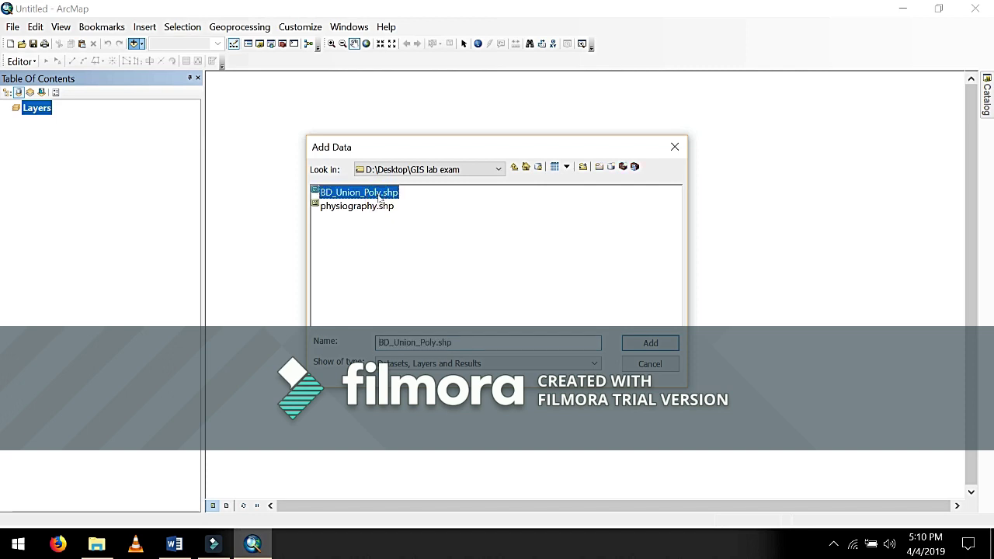
left_click(647, 342)
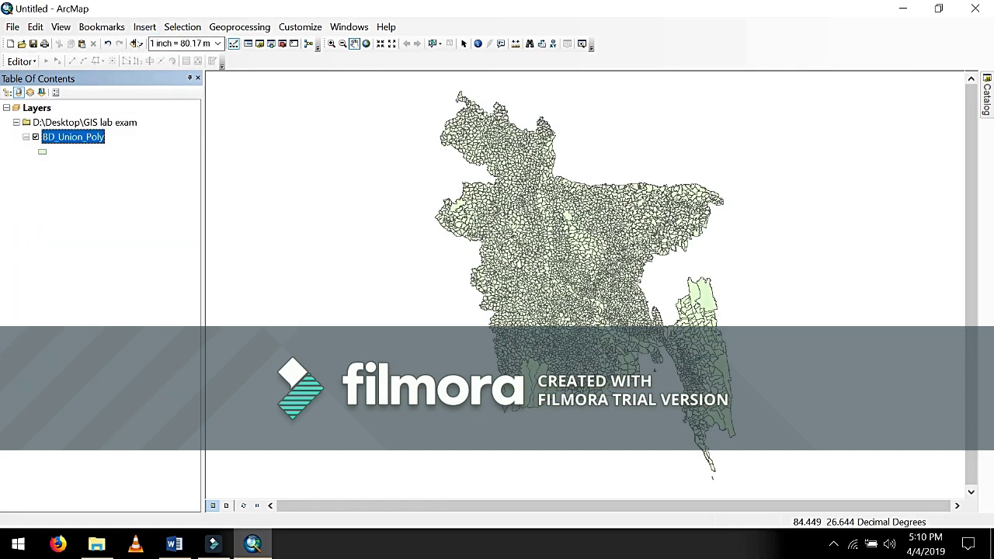
left_click(140, 45)
left_click(139, 45)
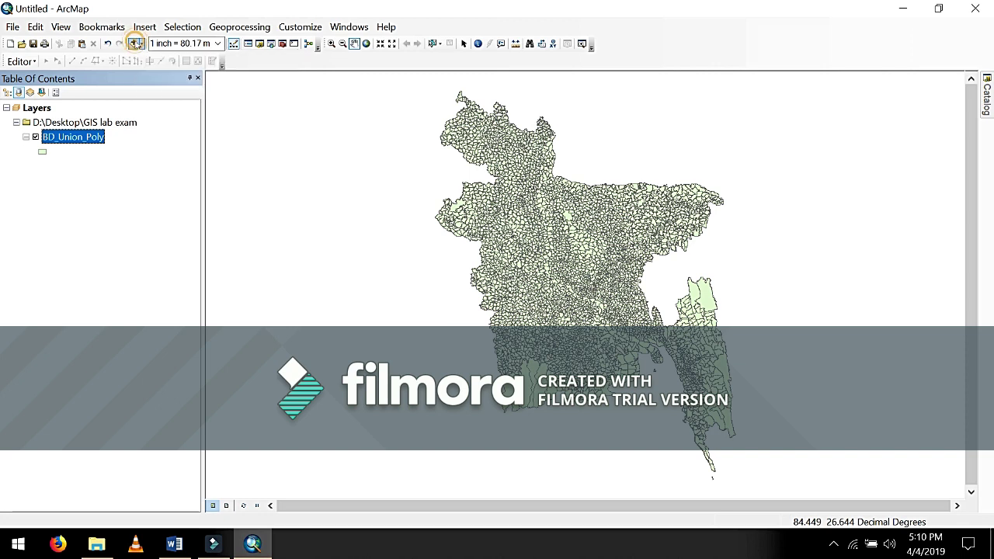
left_click(136, 44)
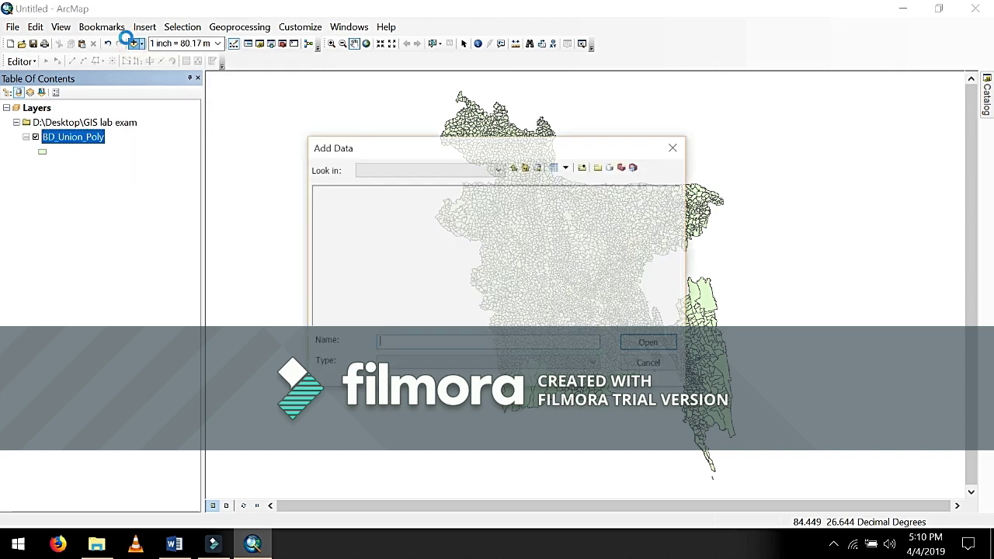
left_click(341, 207)
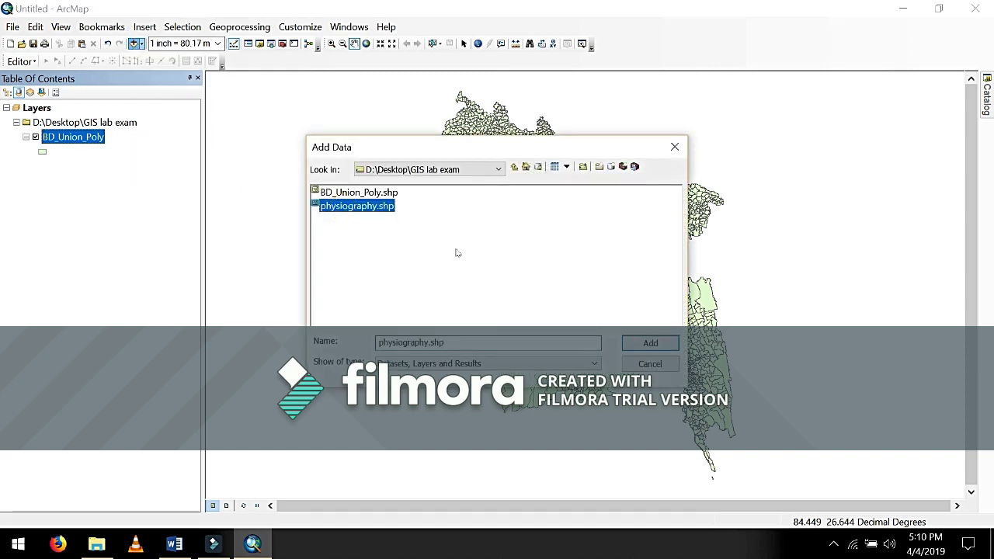
left_click(651, 347)
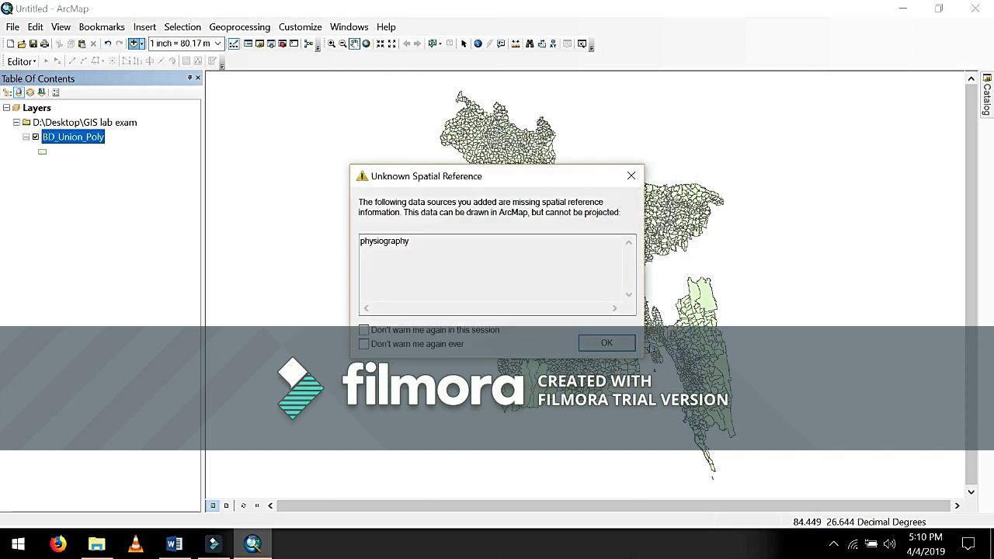
left_click(606, 343)
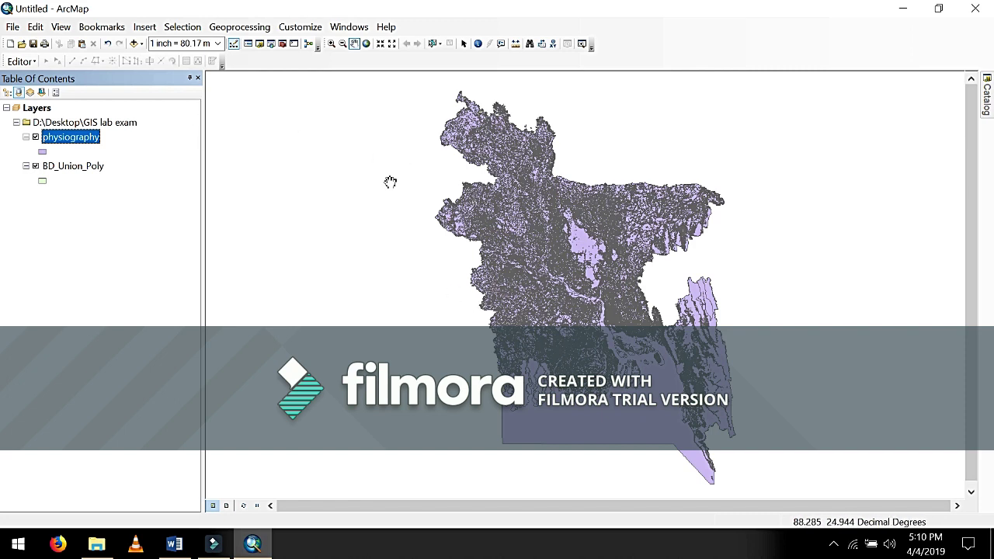
Set the data frame's coordinate system to the geographic system WGS 1984.
right_click(40, 112)
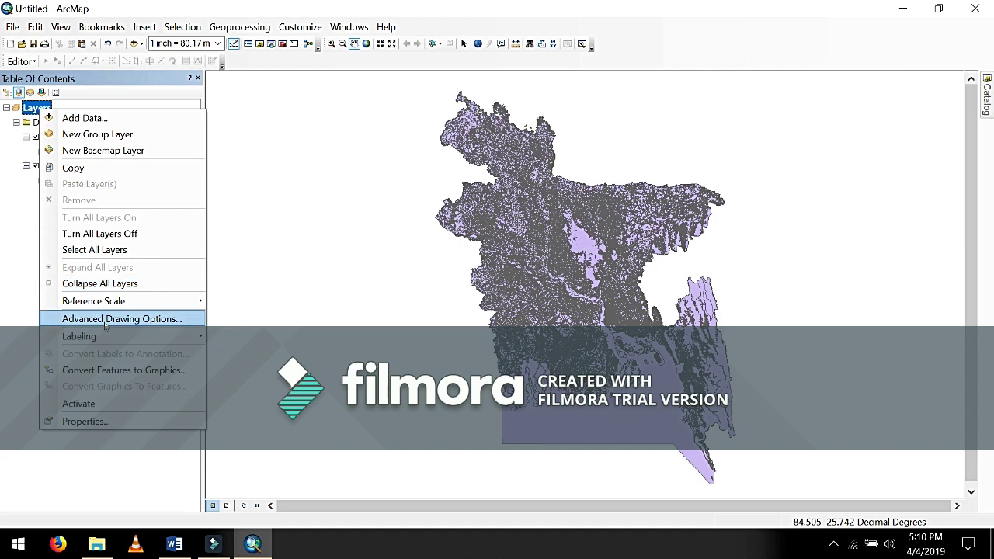
left_click(107, 424)
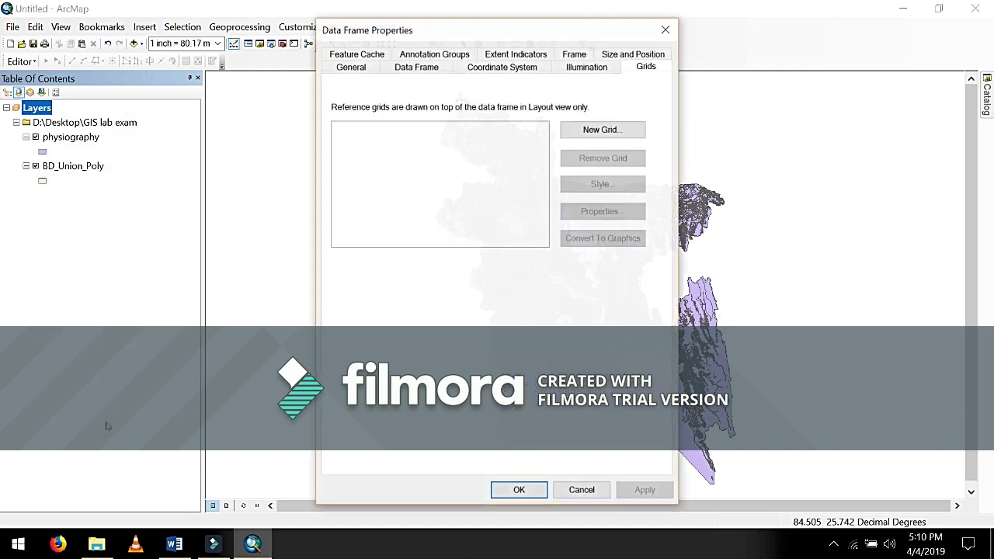
left_click(494, 66)
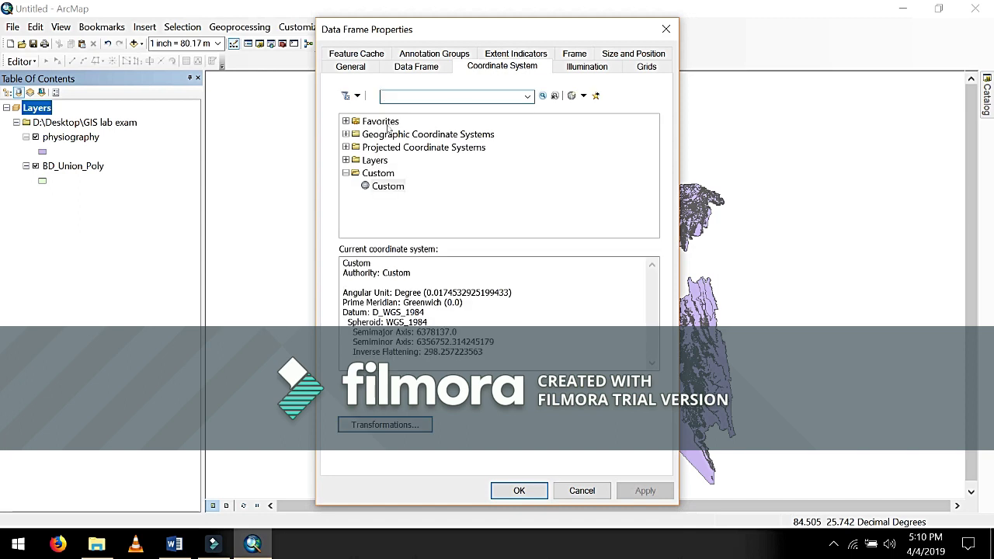
double_click(386, 134)
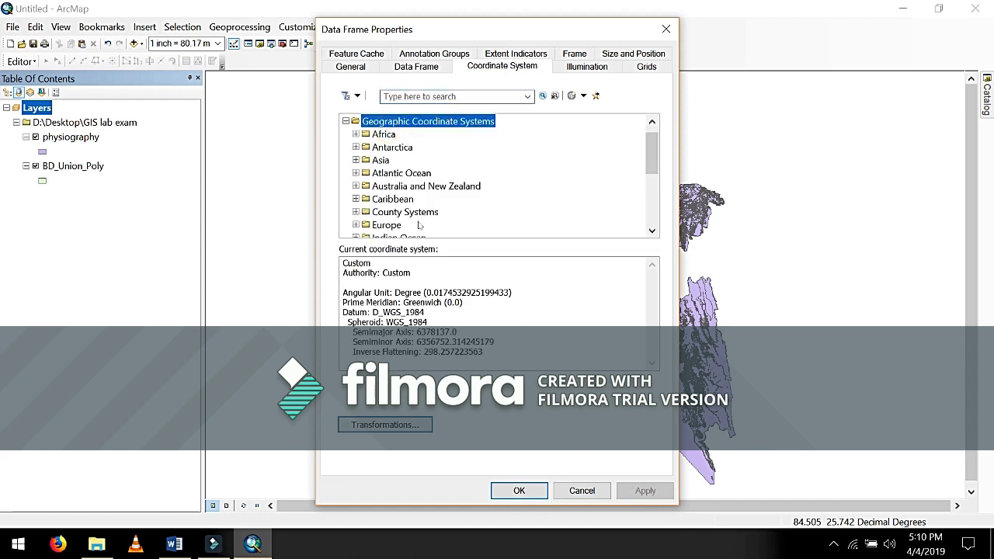
scroll(419, 225, "down", 4)
double_click(387, 176)
scroll(392, 181, "down", 5)
left_click(403, 174)
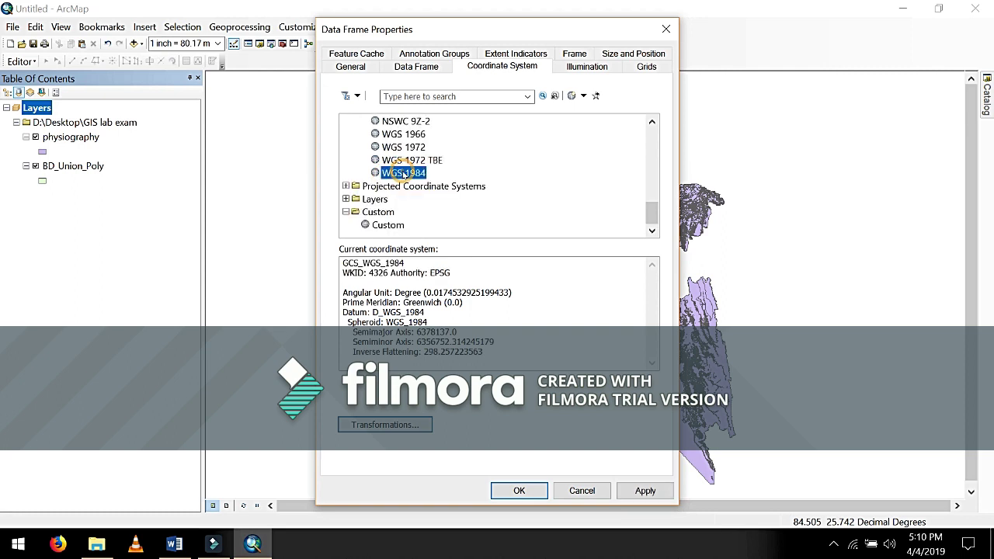
left_click(645, 490)
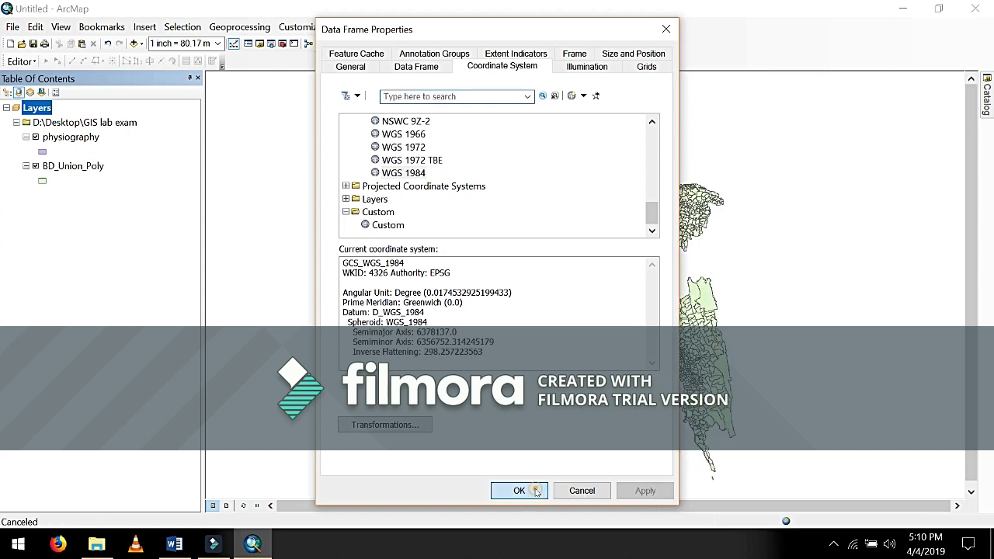
left_click(520, 490)
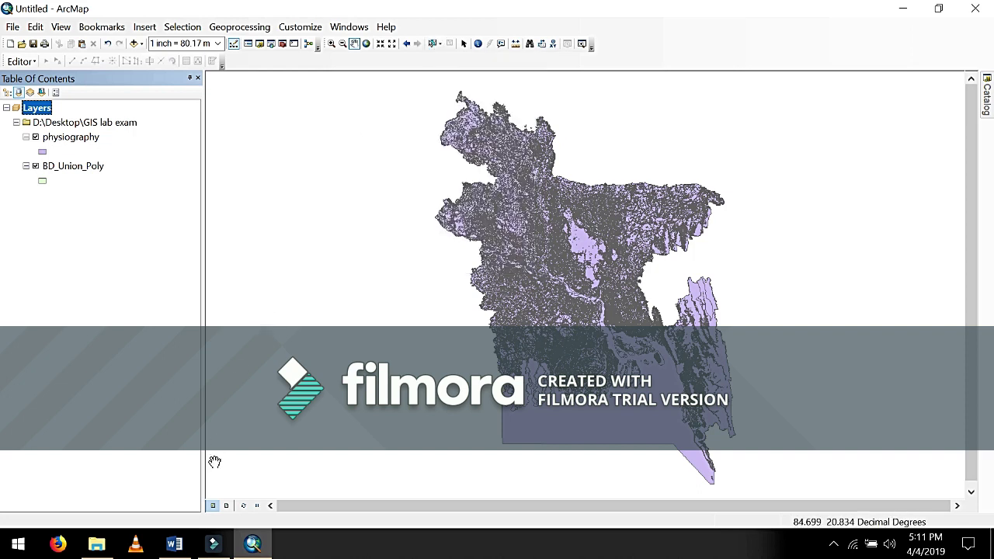
Preview the map in layout view and return to data view.
left_click(226, 505)
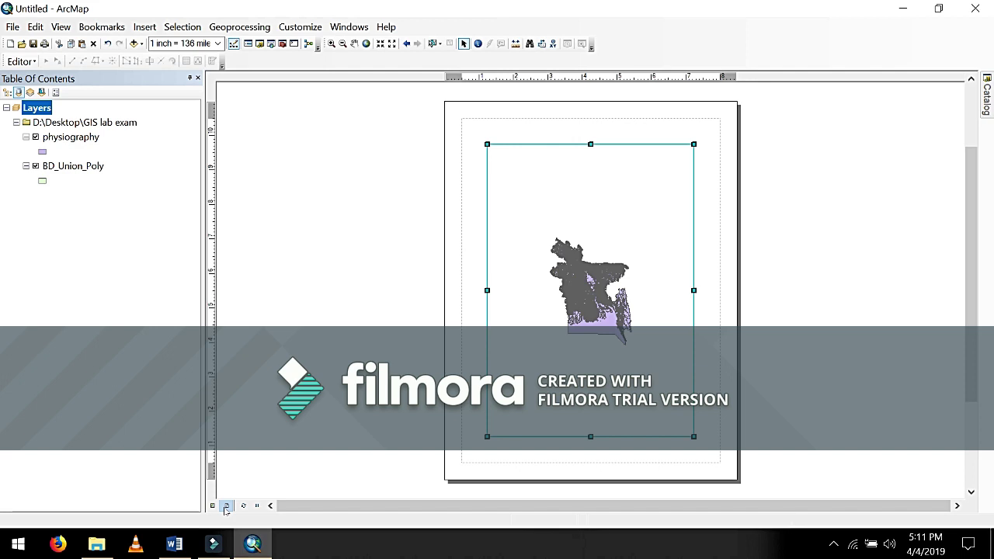
left_click(213, 505)
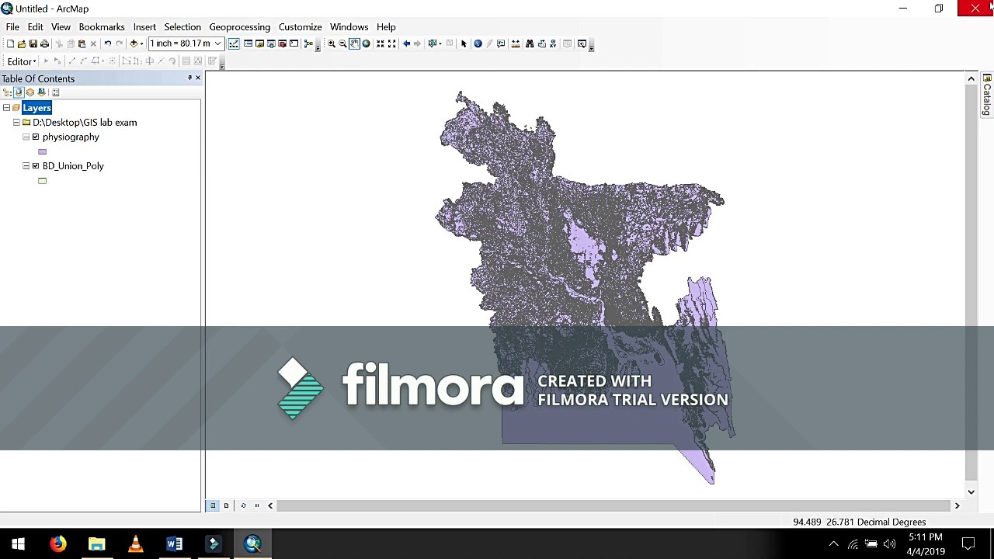
left_click(226, 506)
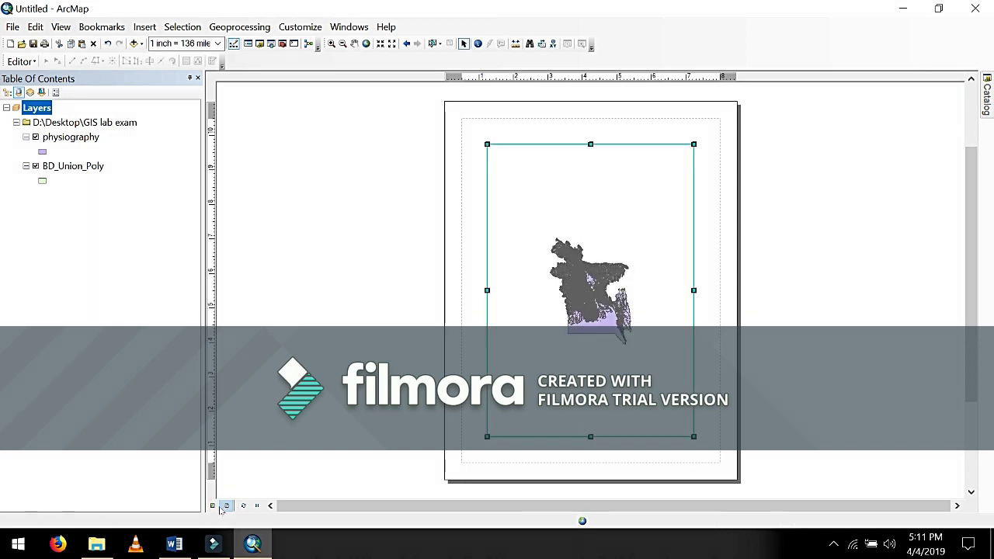
left_click(214, 505)
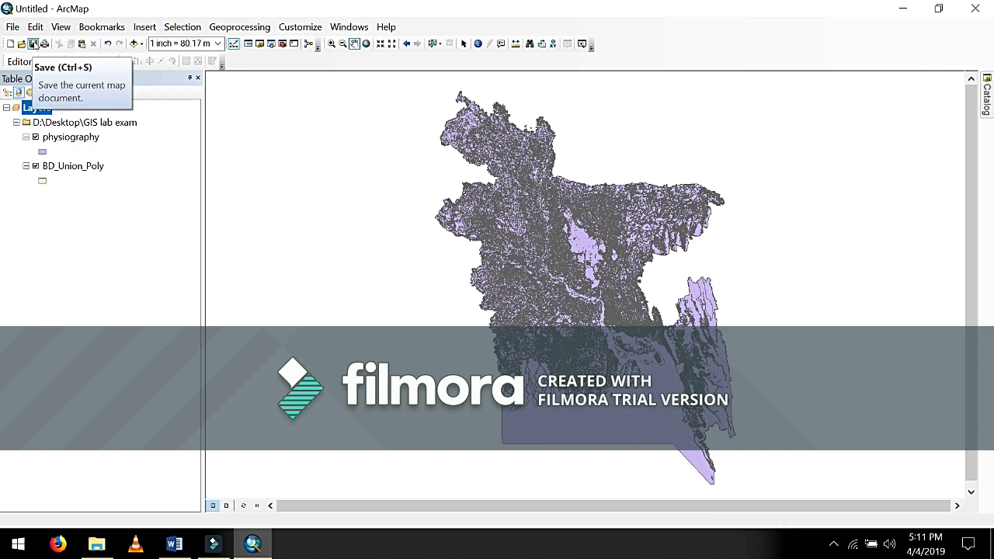
Save the map document as Exam Map in the GIS lab exam folder on the desktop.
left_click(34, 43)
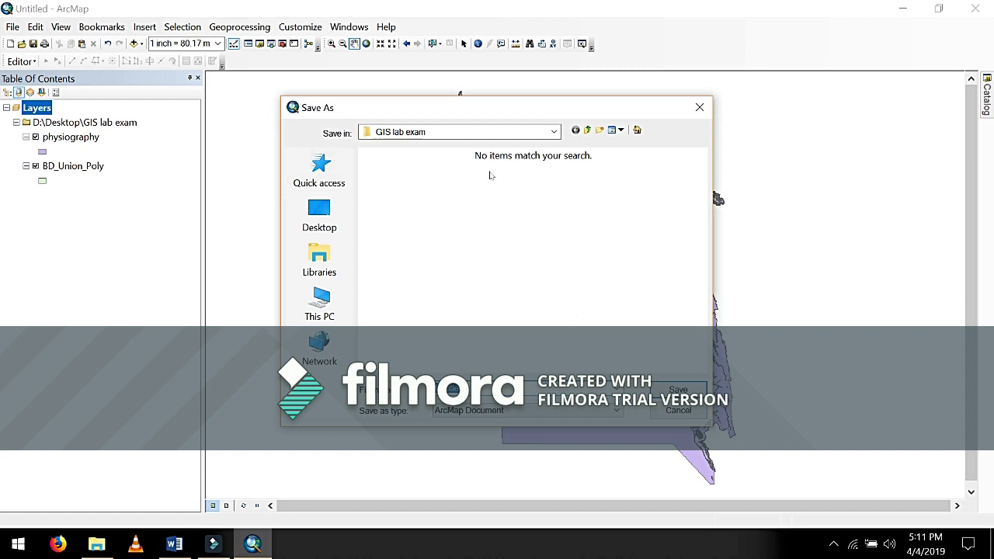
left_click(554, 133)
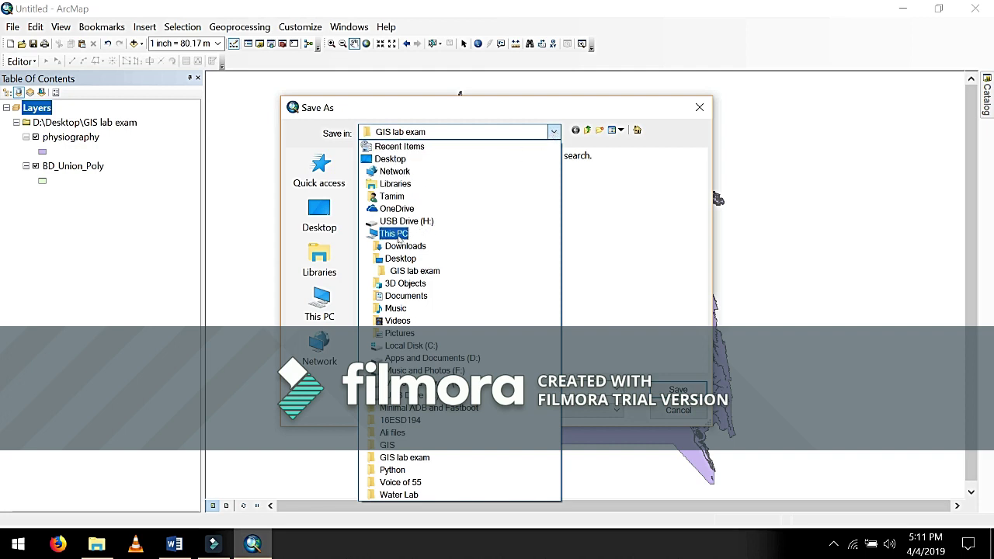
left_click(397, 235)
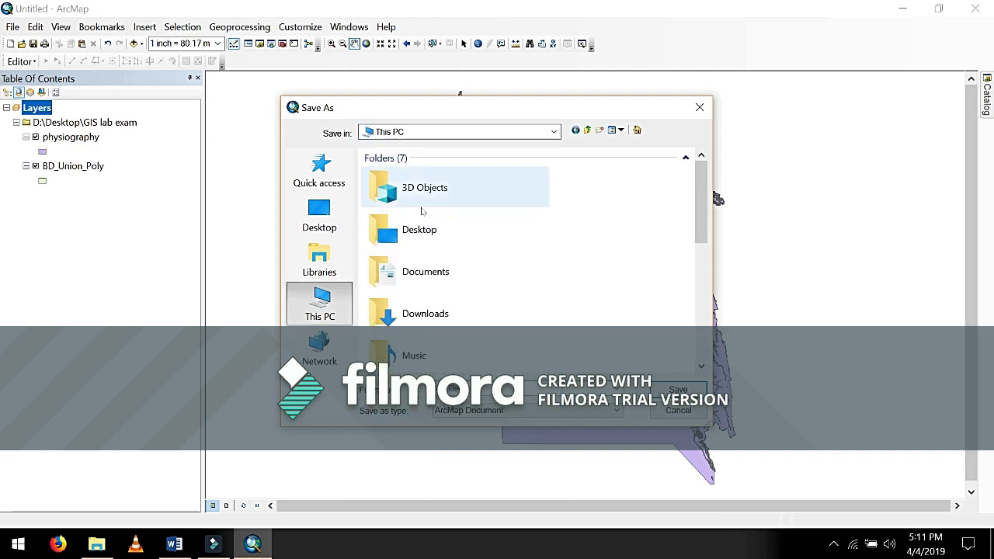
double_click(422, 237)
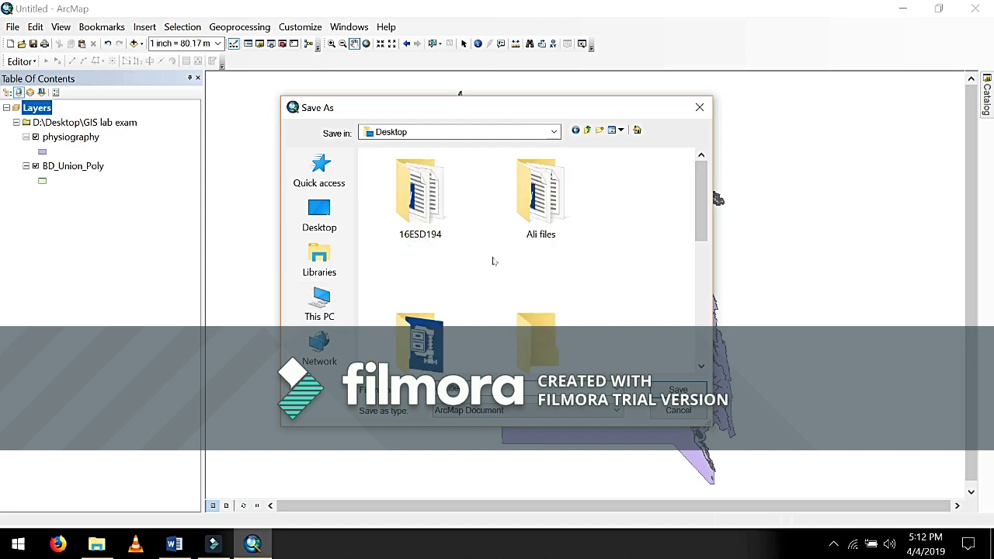
double_click(554, 250)
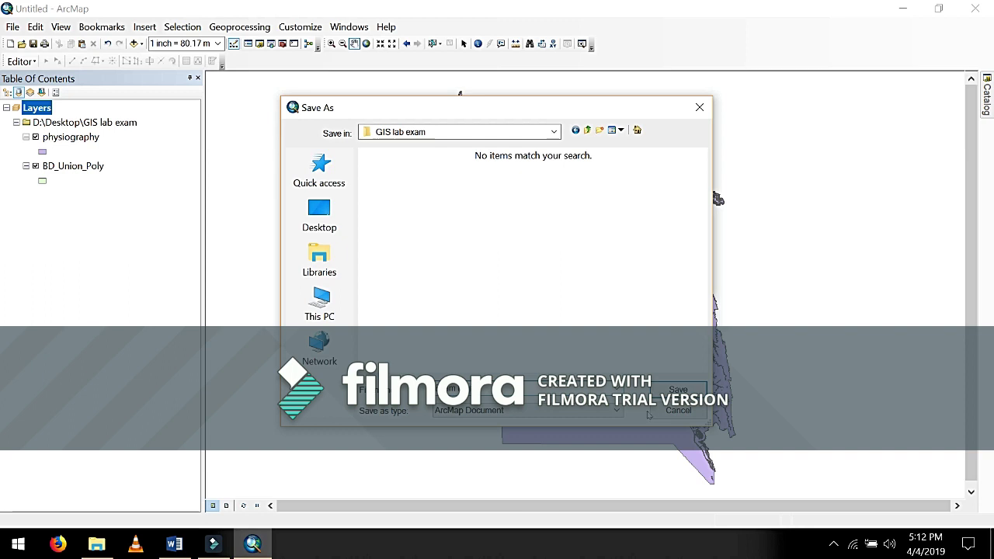
left_click(678, 389)
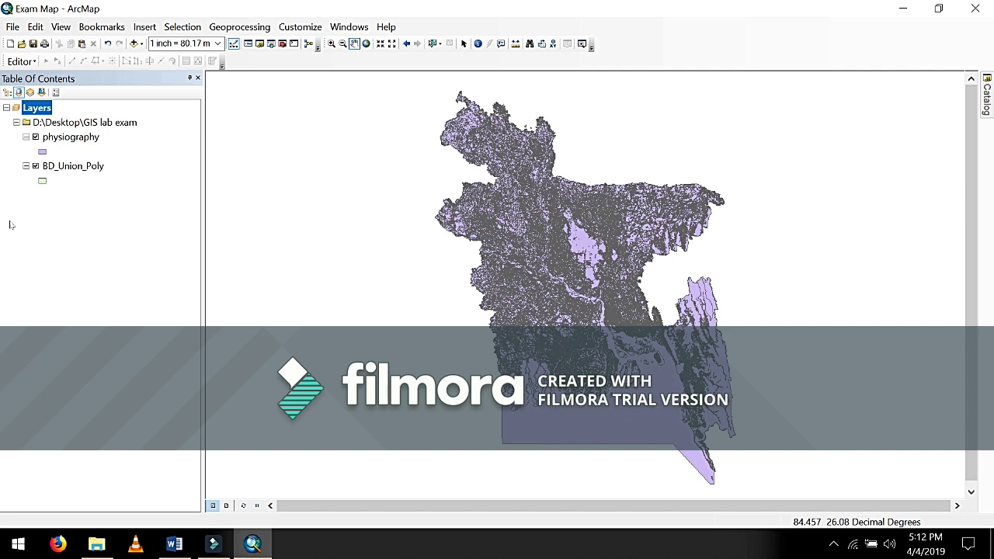
Switch to Word to review the exam questions and return to ArcMap.
left_click(173, 544)
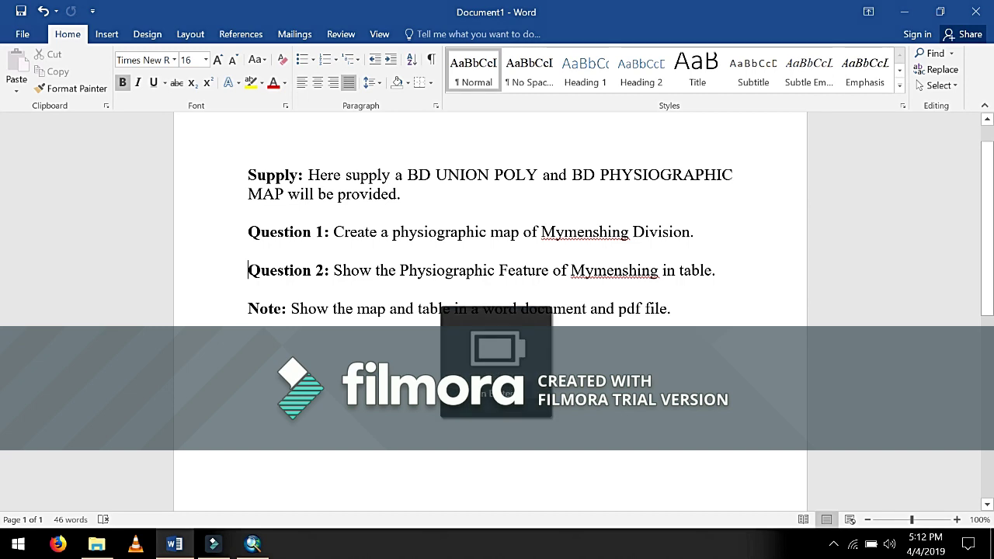
left_click(903, 11)
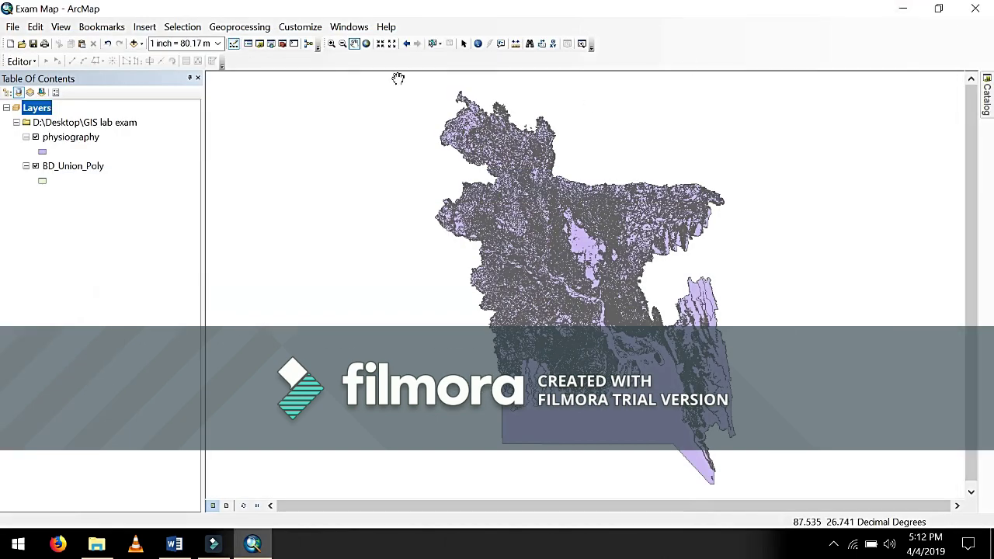
Hide the physiography layer and start a Dissolve with BD_Union_Poly as the input features.
left_click(35, 137)
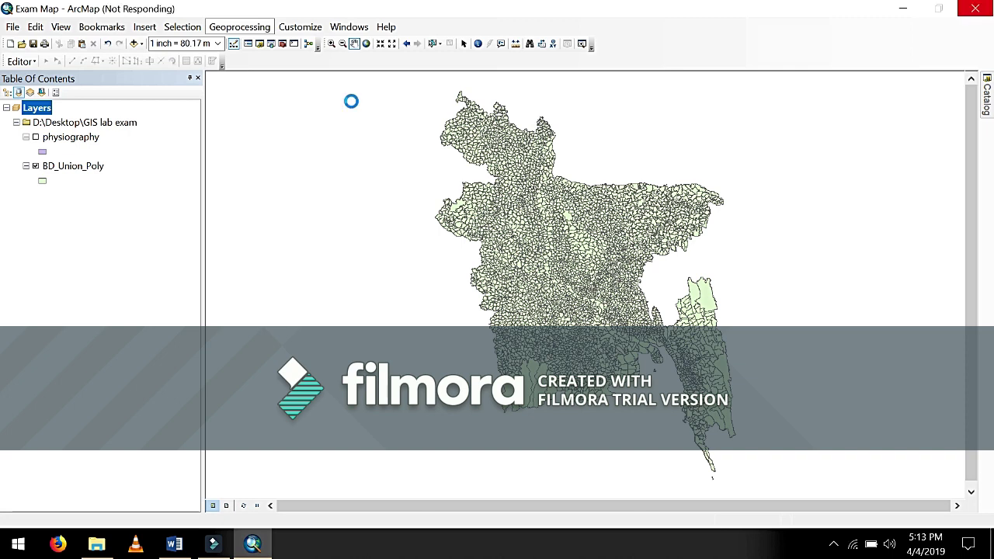
left_click(255, 31)
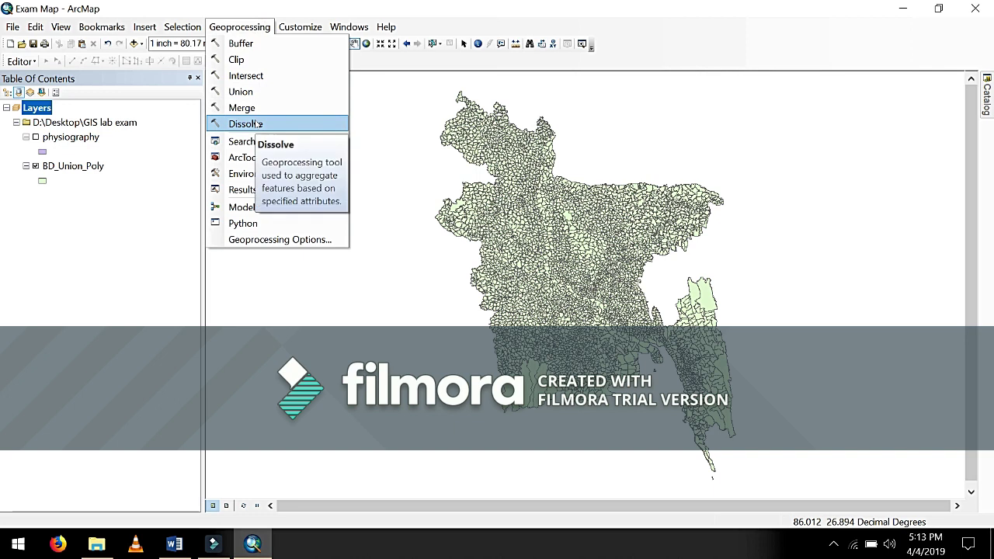
left_click(253, 123)
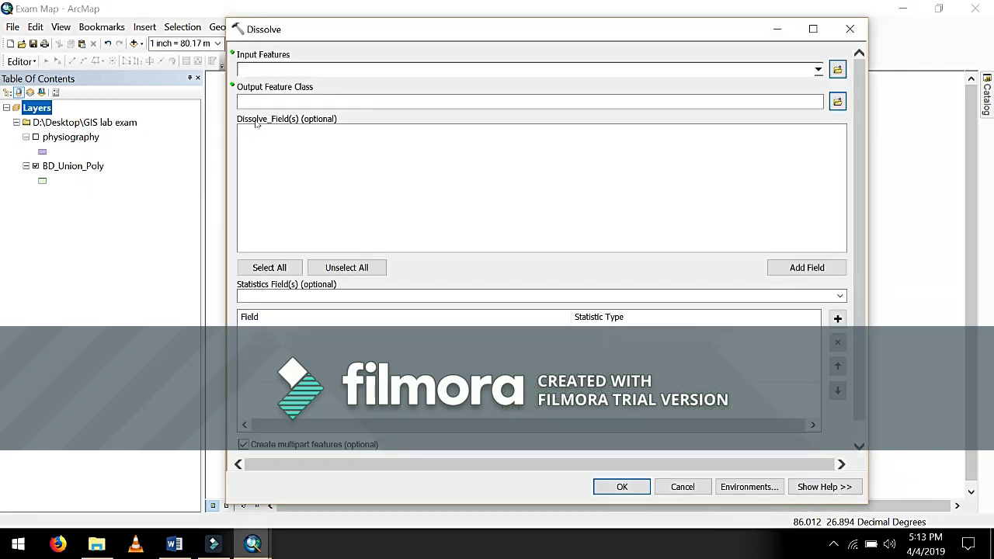
left_click(818, 72)
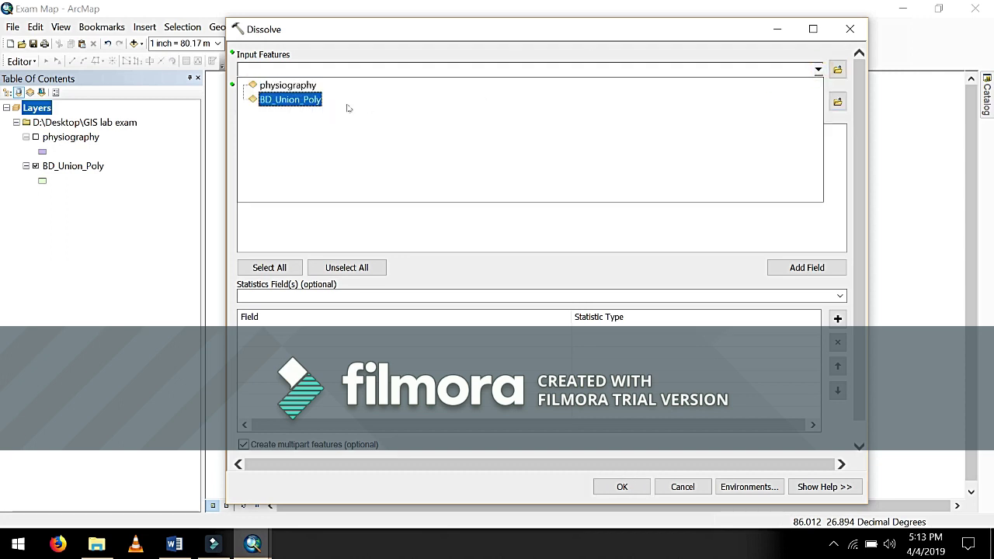
left_click(311, 95)
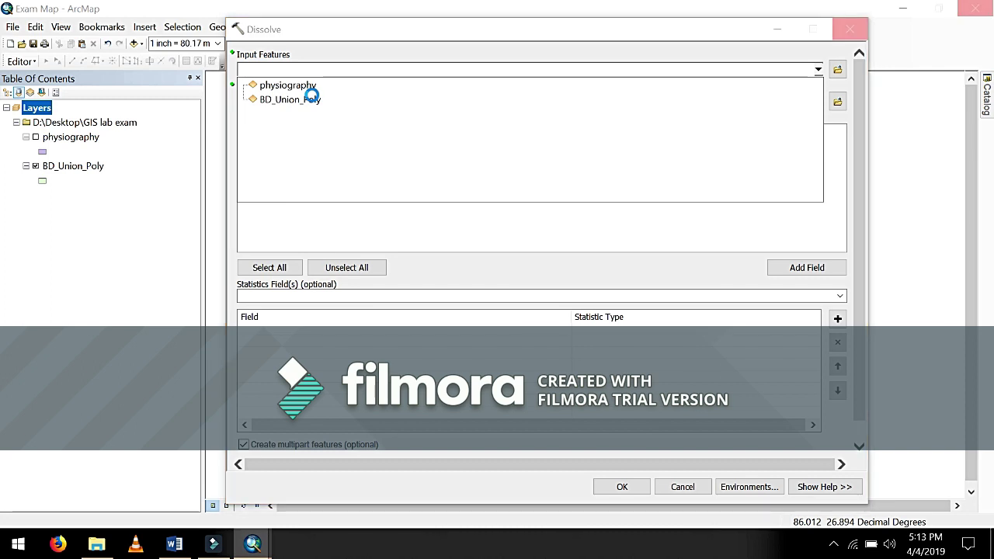
left_click(311, 99)
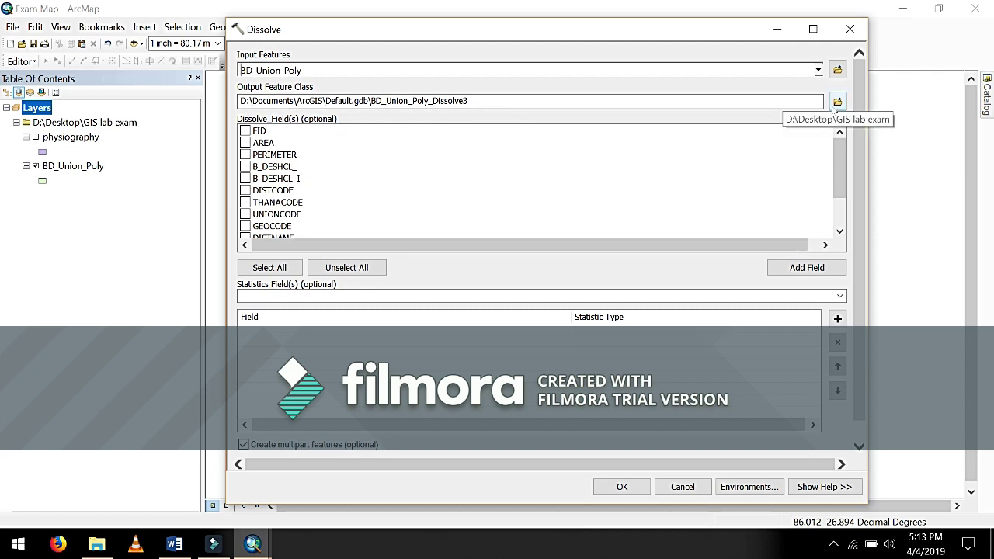
Set the Dissolve output to a feature class named District Dissolve in the GIS lab exam folder.
left_click(837, 103)
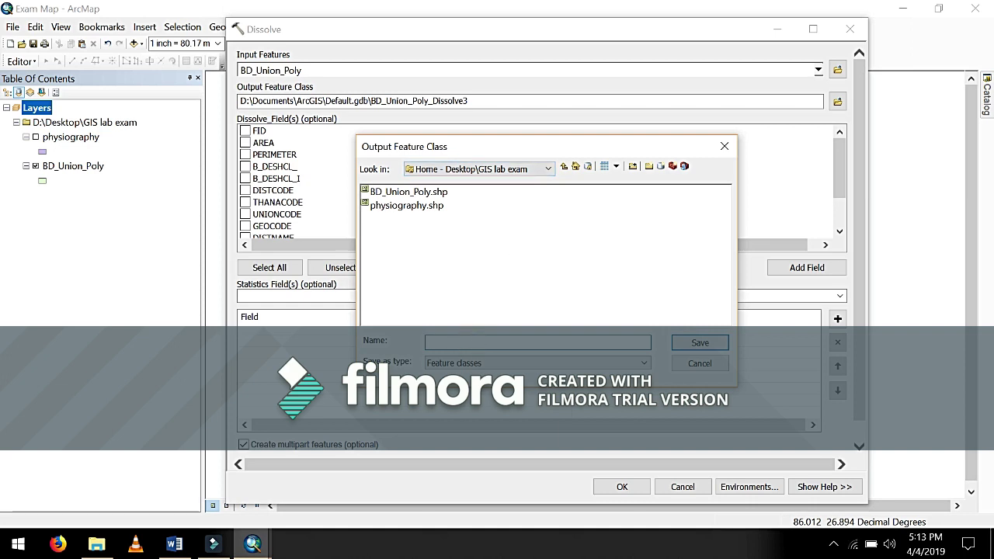
type("m")
key("BackSpace")
type("istrict Dissolv")
type("e")
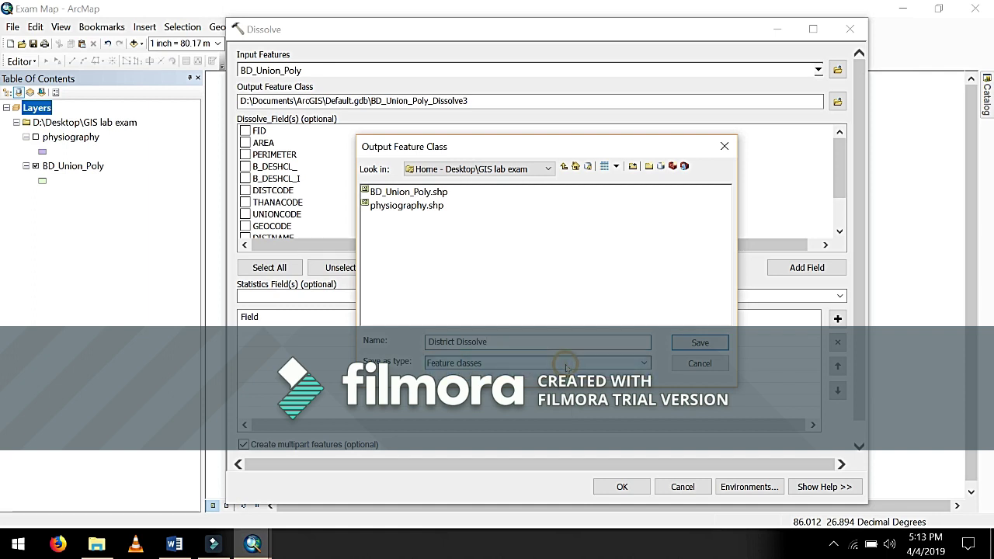
left_click(698, 343)
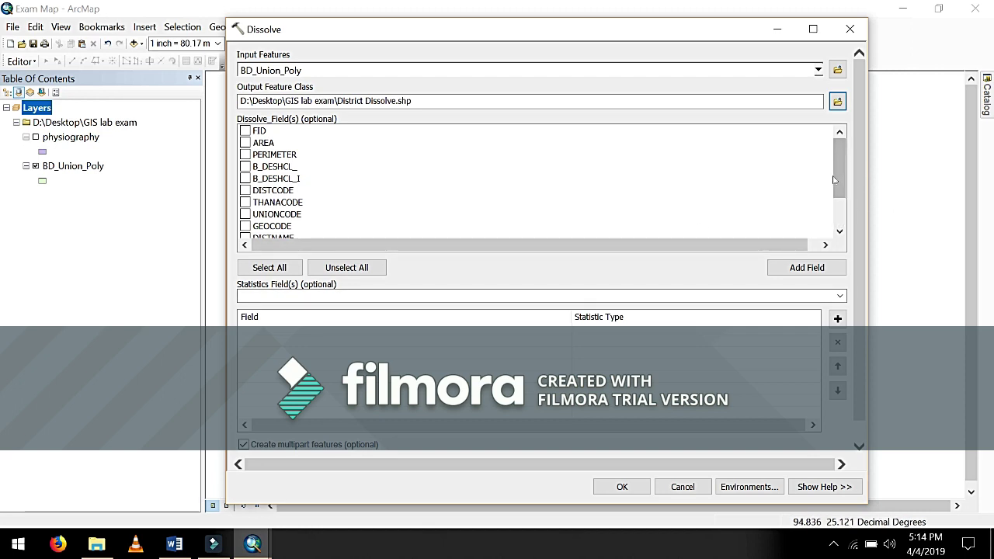
Run the Dissolve on the DISTNAME field and hide the BD_Union_Poly layer.
left_click_drag(834, 180, 835, 207)
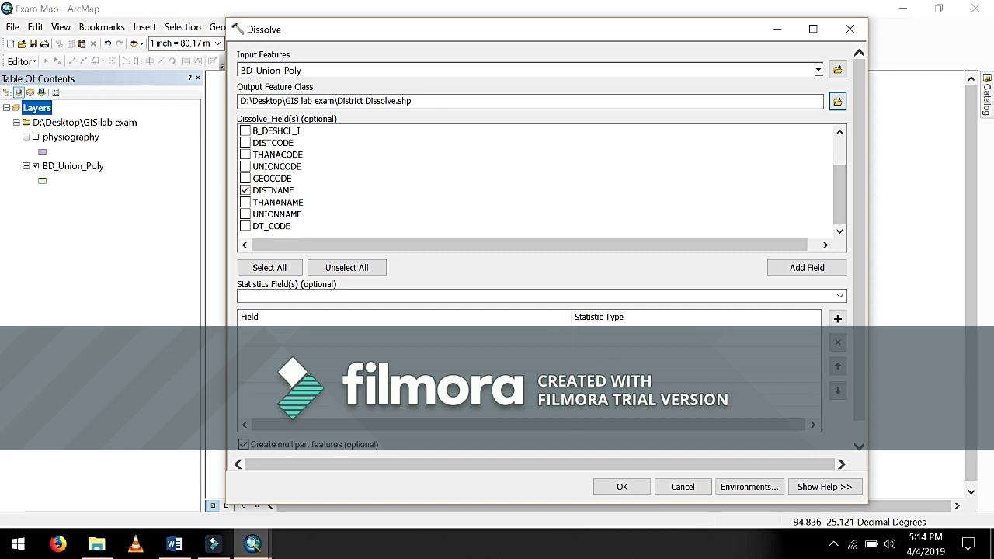
left_click(617, 487)
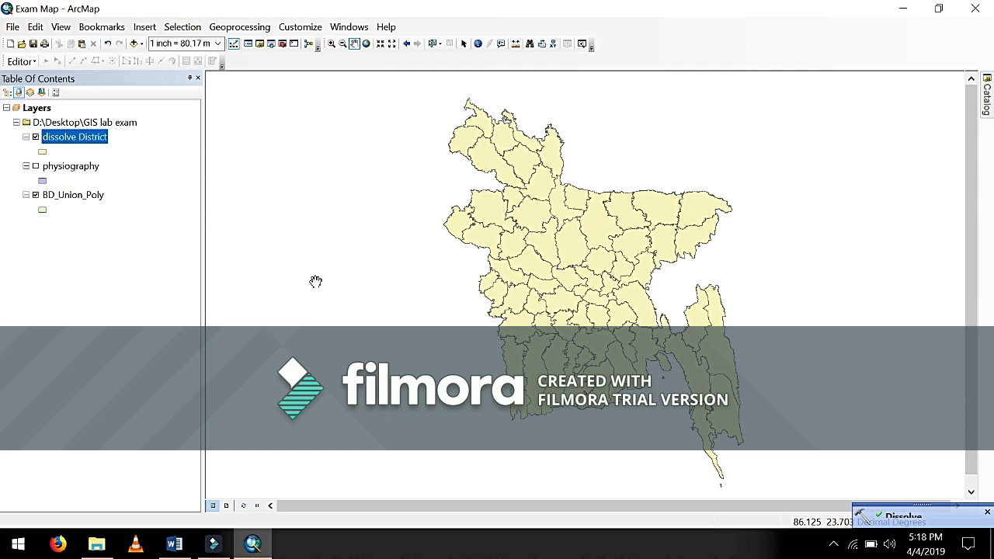
left_click(35, 194)
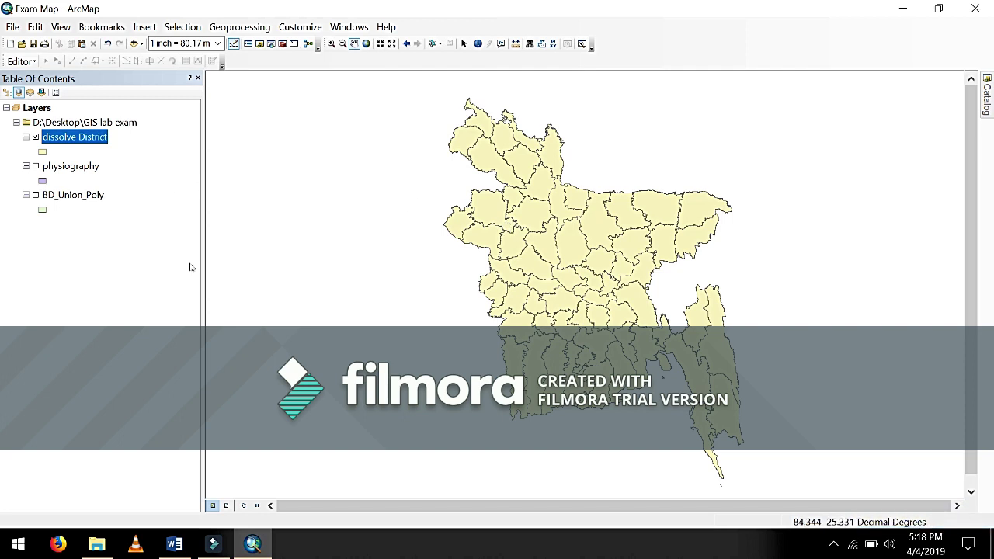
Preview the dissolved districts in layout view, and label the dissolve District layer's features in data view.
left_click(227, 507)
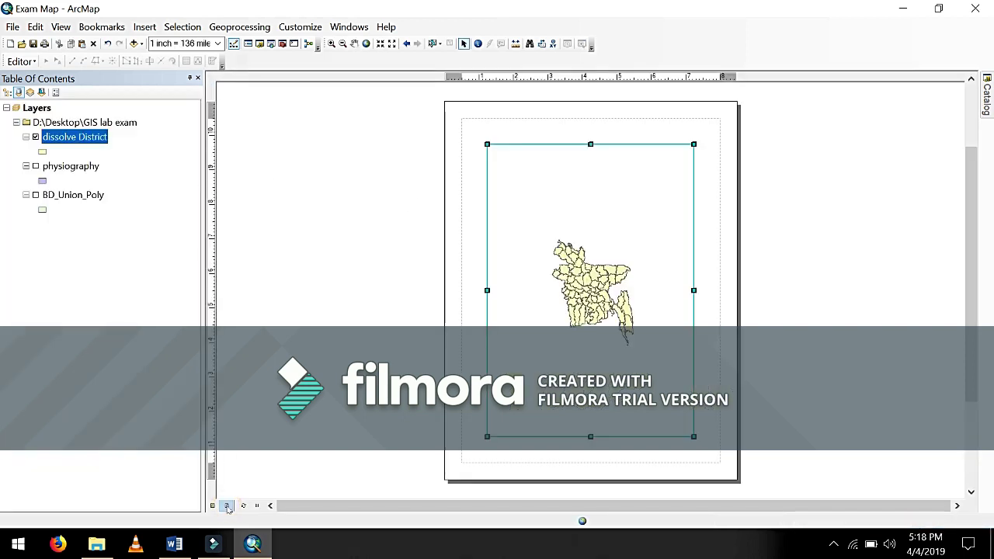
left_click(212, 506)
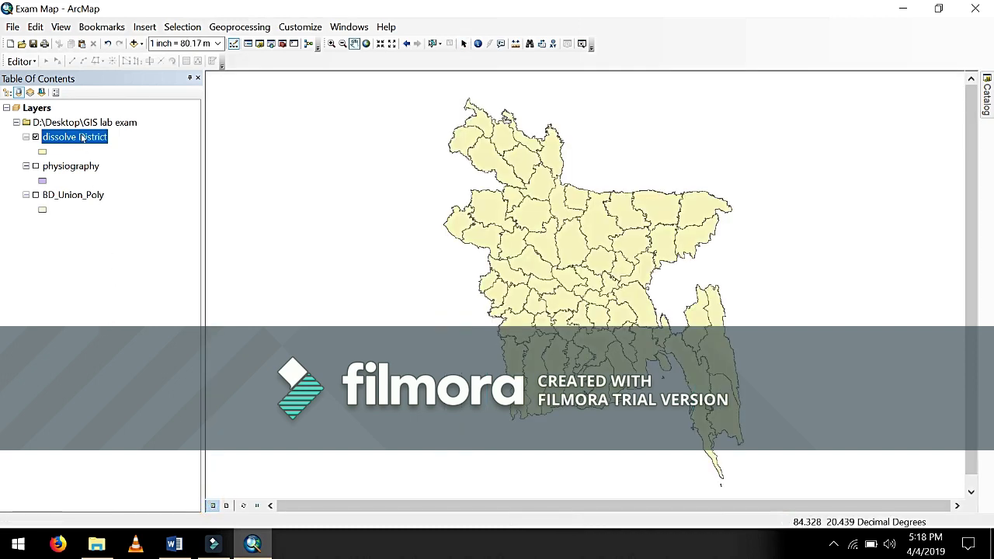
right_click(84, 139)
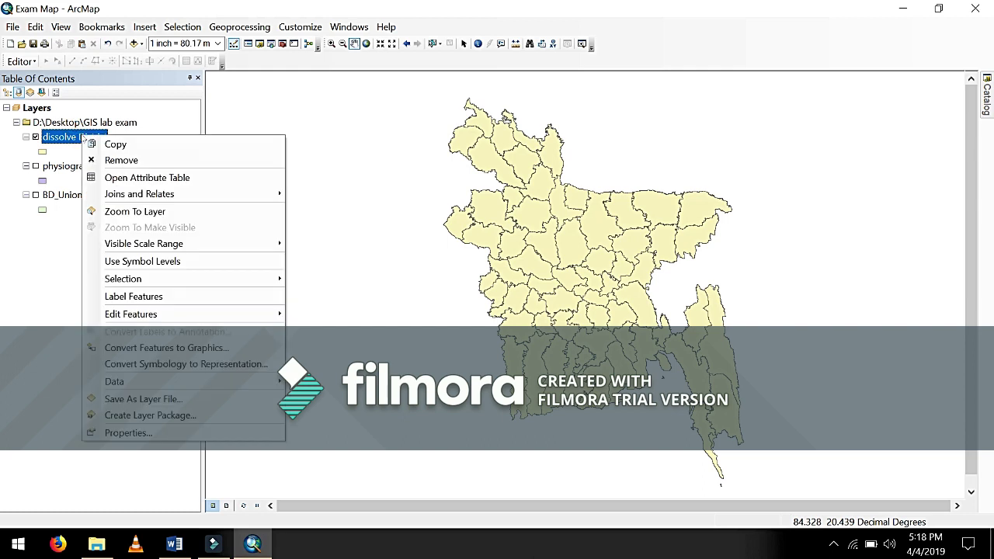
left_click(142, 296)
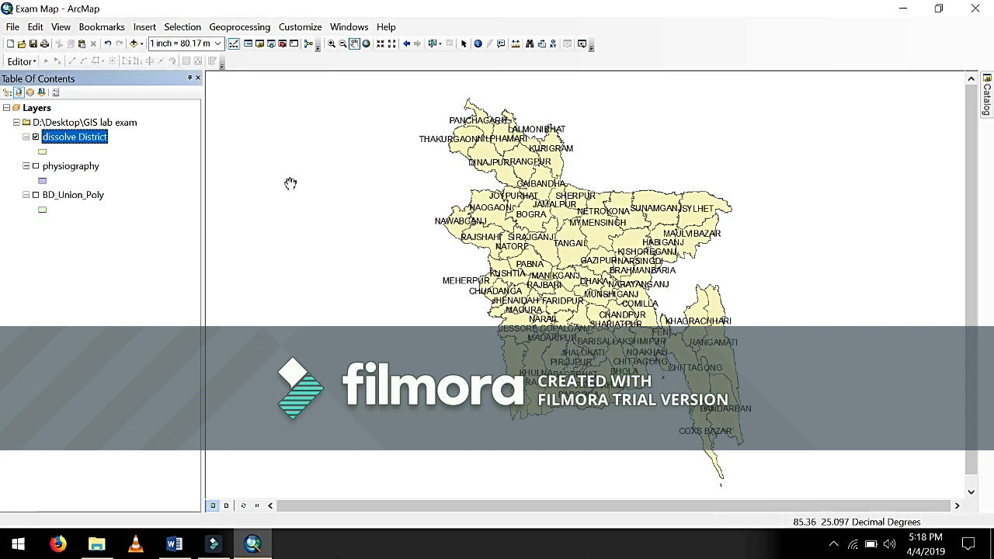
Select the Mymensingh, Netrokona, Sherpur and Jamalpur districts together on the map.
left_click(382, 45)
left_click(381, 45)
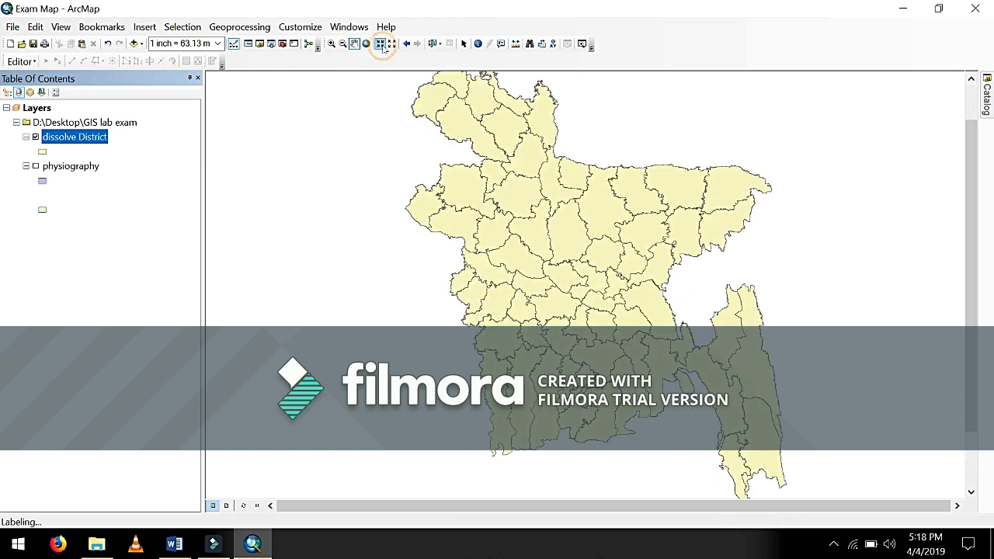
left_click(382, 45)
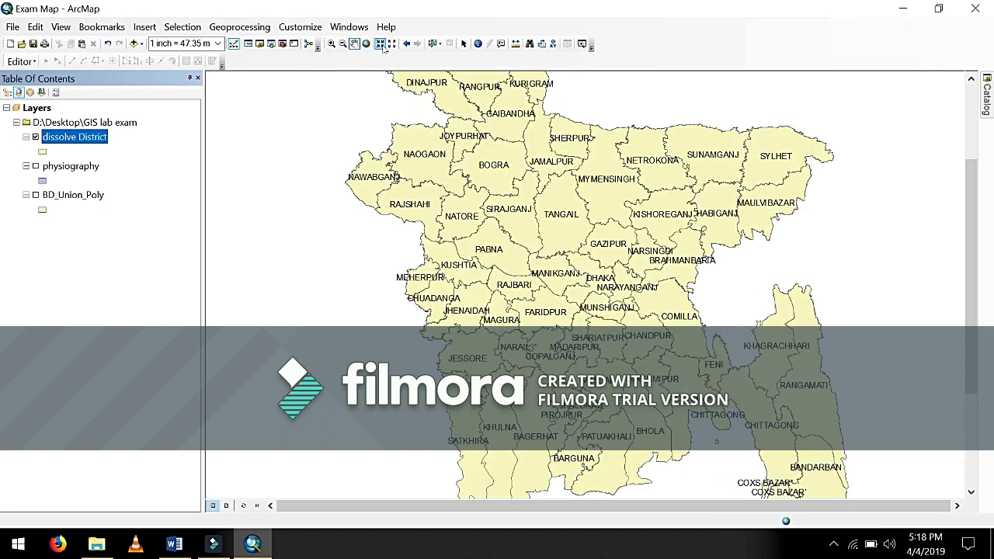
left_click(381, 45)
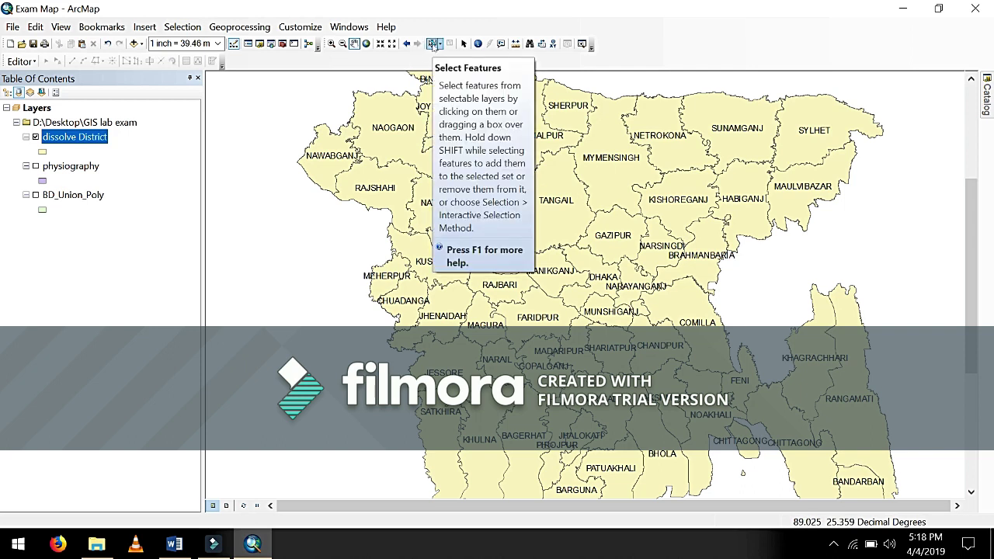
left_click(432, 44)
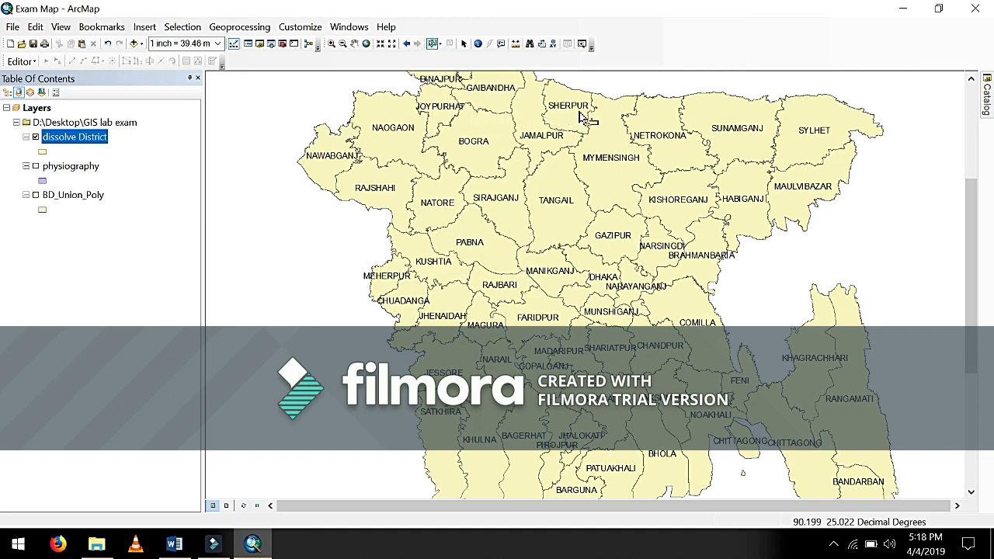
left_click(608, 158)
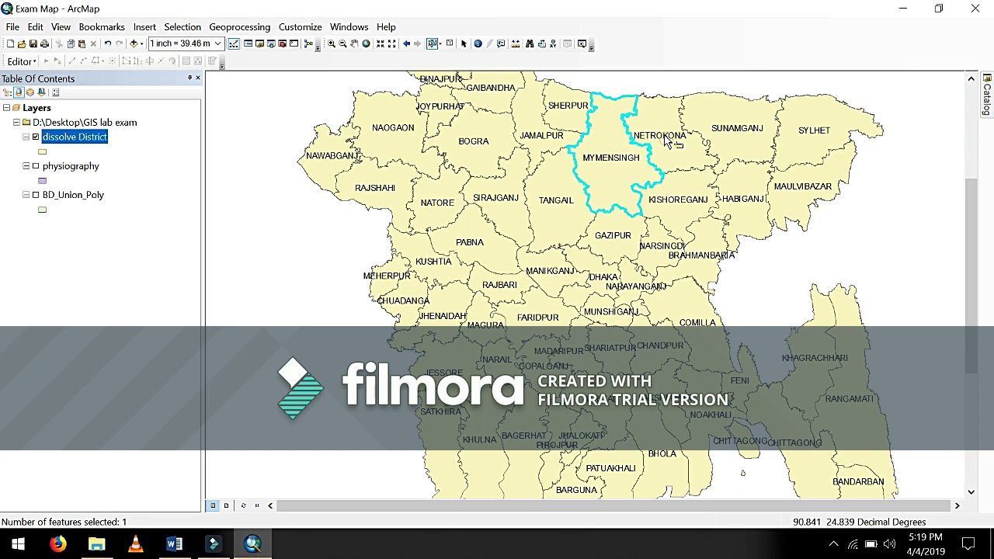
left_click(666, 141, "shift")
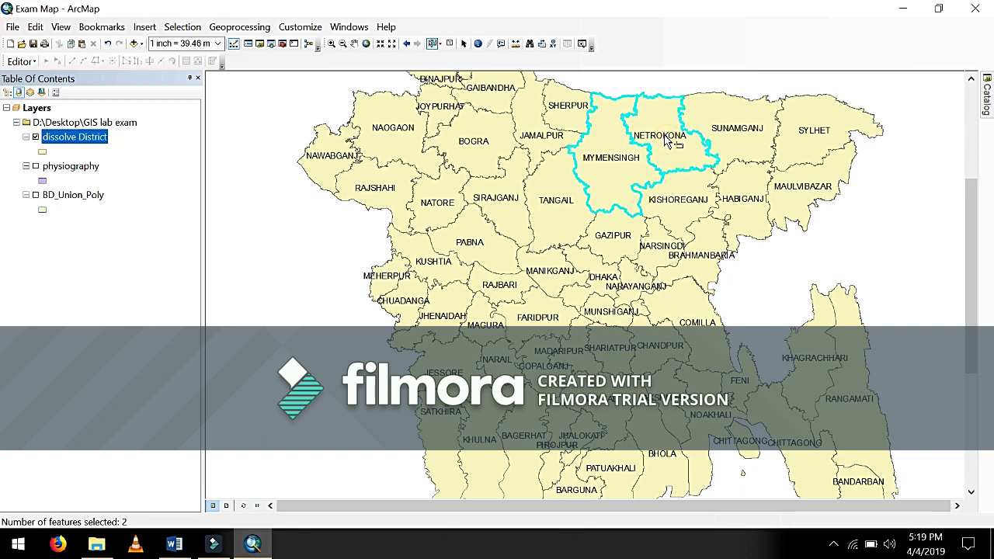
left_click(559, 106, "shift")
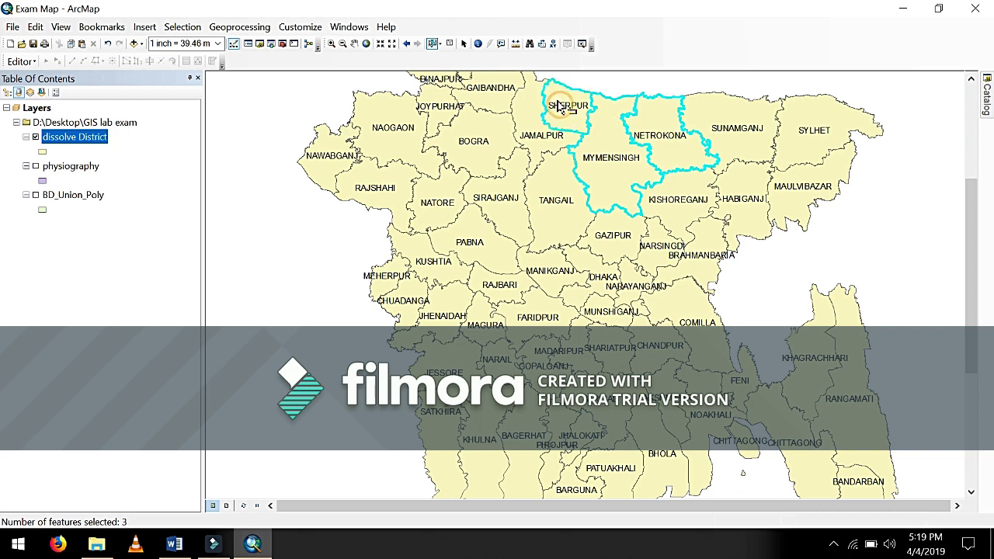
left_click(536, 141, "shift")
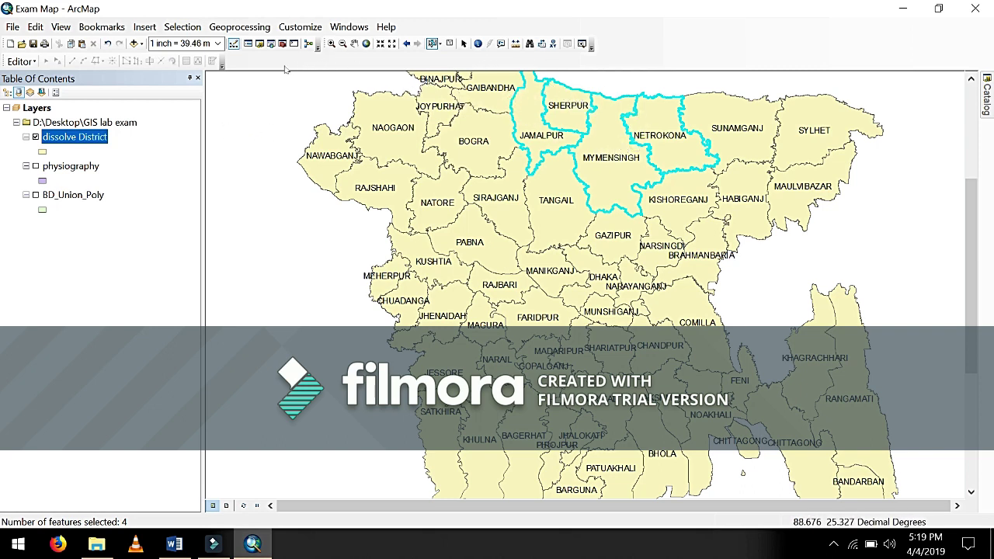
Export the selected dissolve District features as a shapefile named Mymenshing Division in the GIS lab exam folder and add it to the map.
left_click(21, 61)
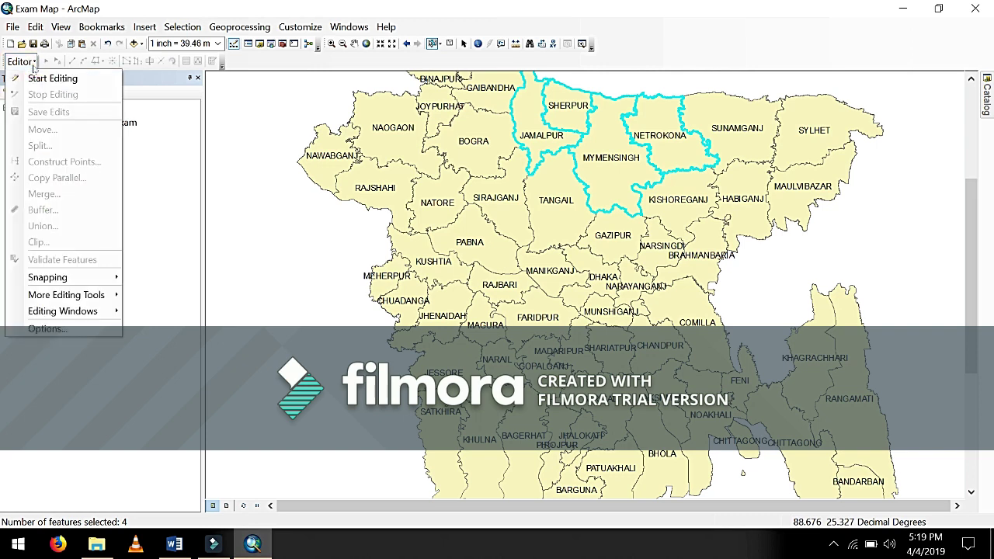
left_click(23, 61)
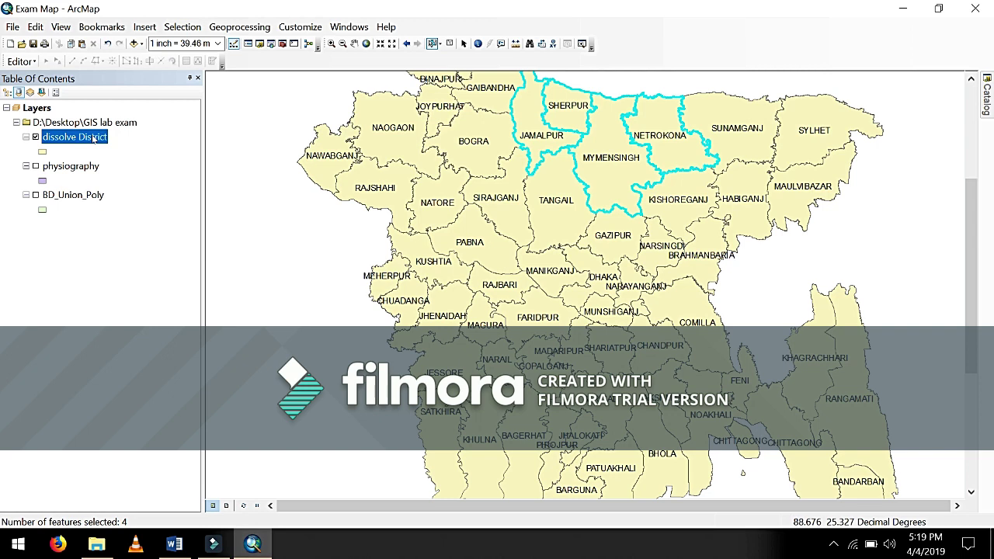
right_click(94, 139)
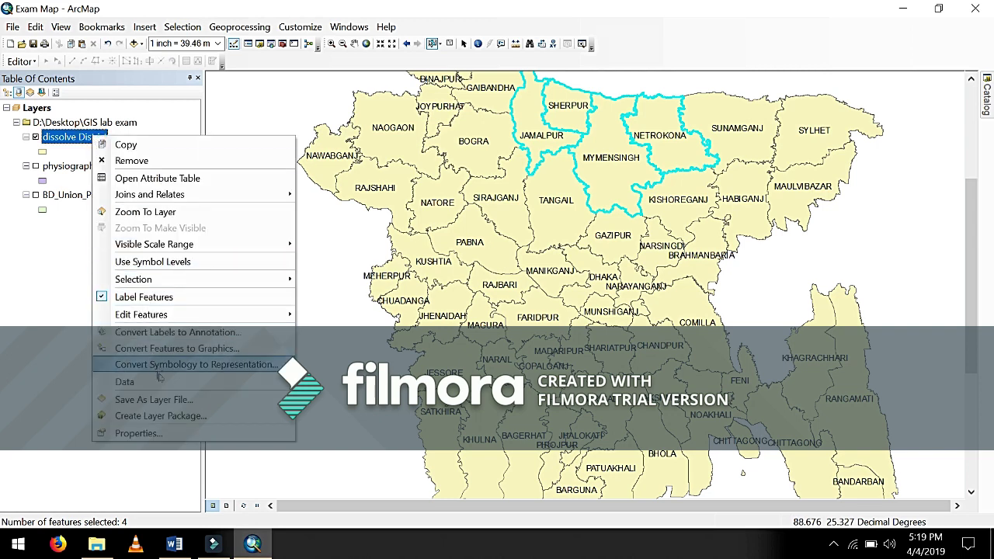
mouse_move(177, 382)
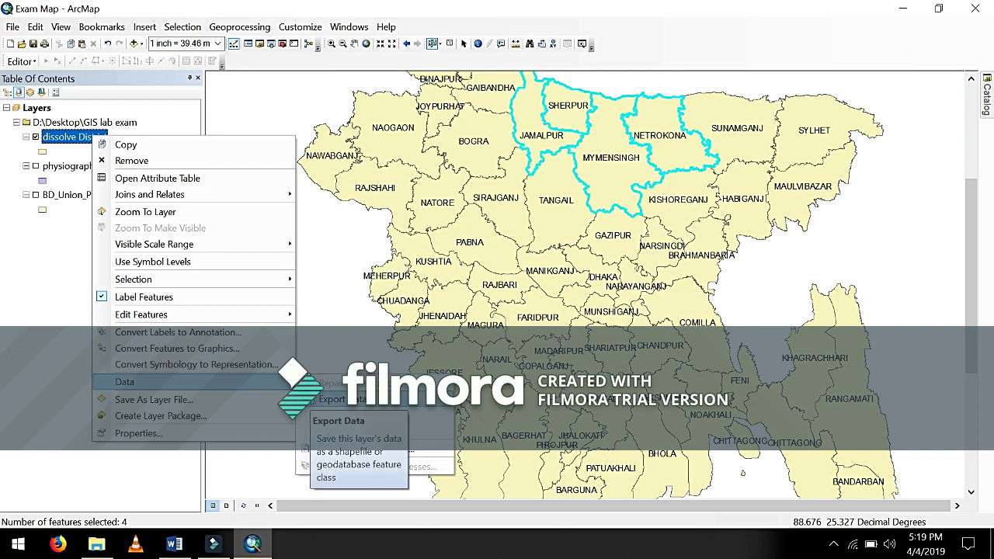
left_click(334, 398)
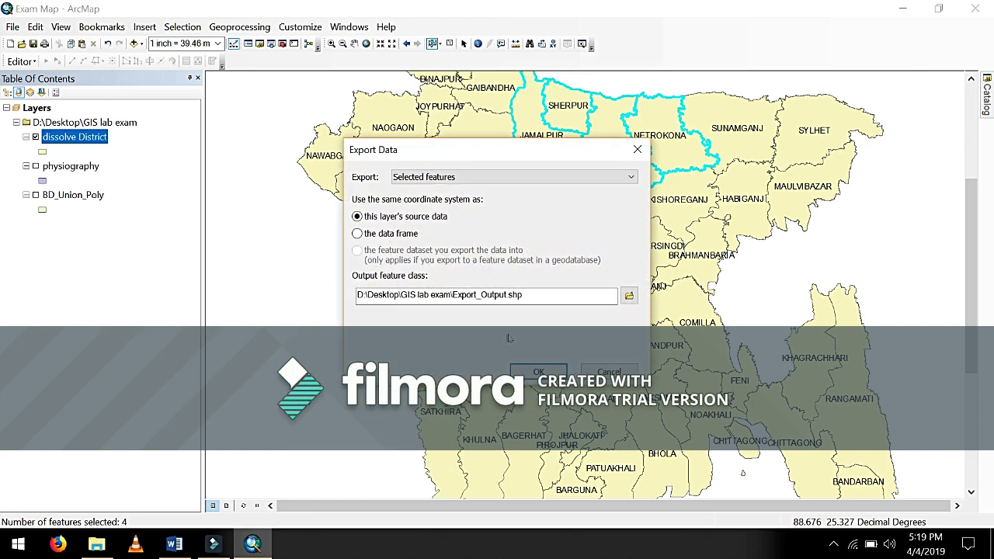
left_click(630, 296)
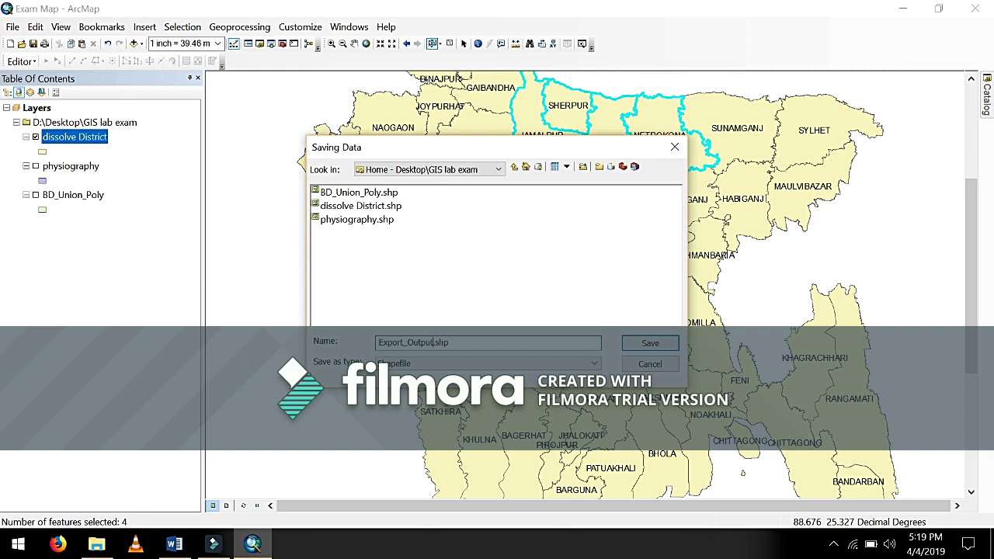
left_click(436, 343)
key("BackSpace")
key("BackSpace")
key("BackSpace")
key("BackSpace")
key("BackSpace")
key("BackSpace")
key("BackSpace")
key("BackSpace")
key("BackSpace")
key("BackSpace")
key("BackSpace")
key("BackSpace")
key("BackSpace")
type("Mymenshing Division")
left_click(669, 350)
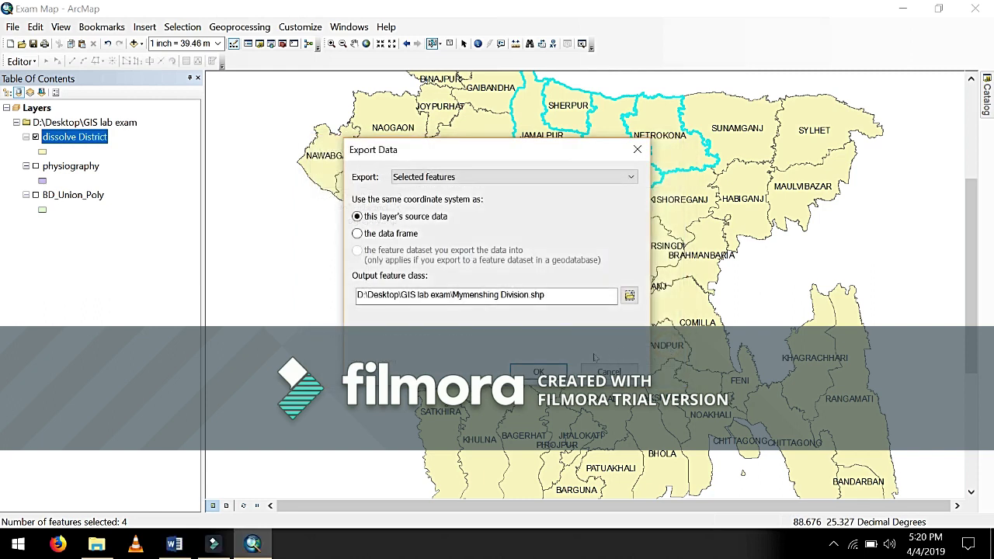
left_click(538, 369)
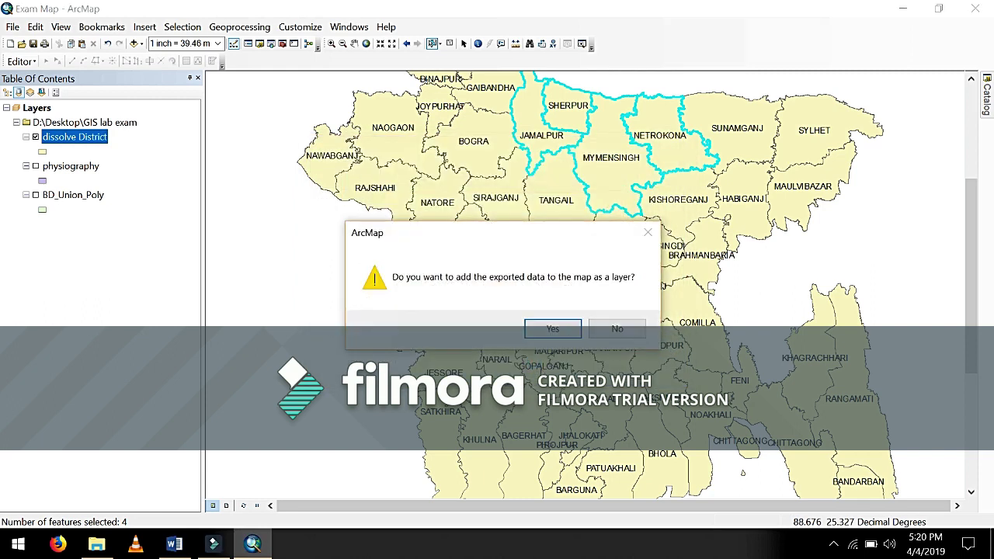
left_click(537, 329)
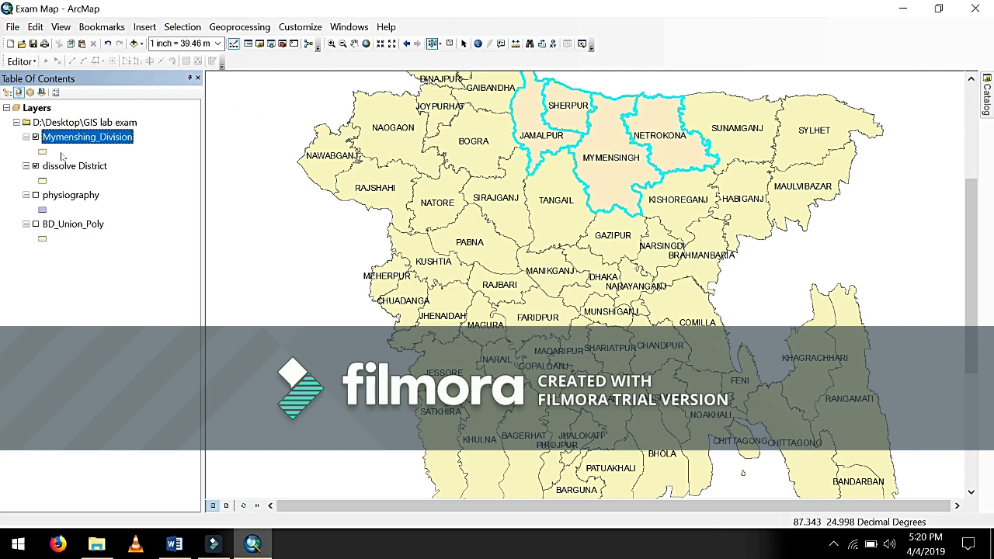
Hide the dissolve District layer and clear the feature selection, leaving Mymenshing_Division in view.
left_click(35, 166)
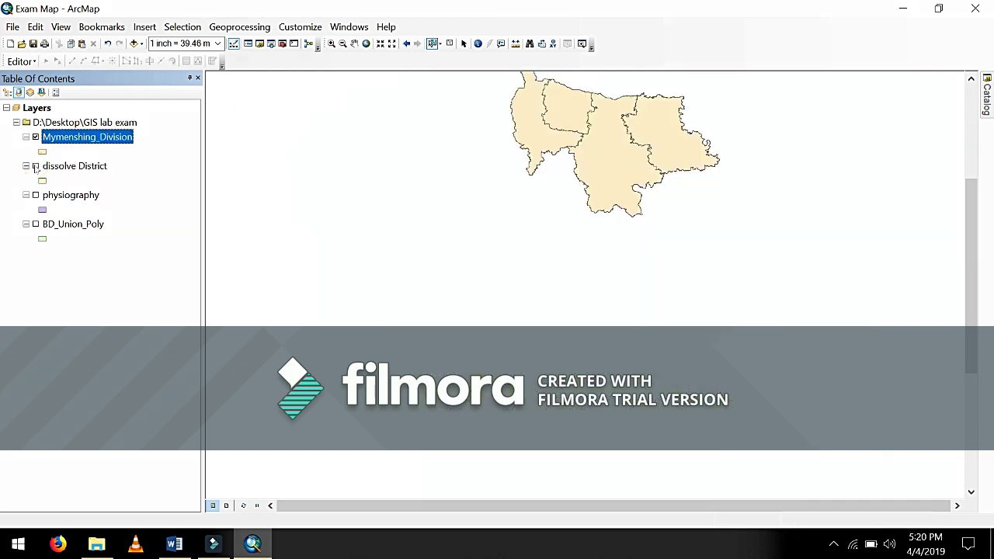
key("Up")
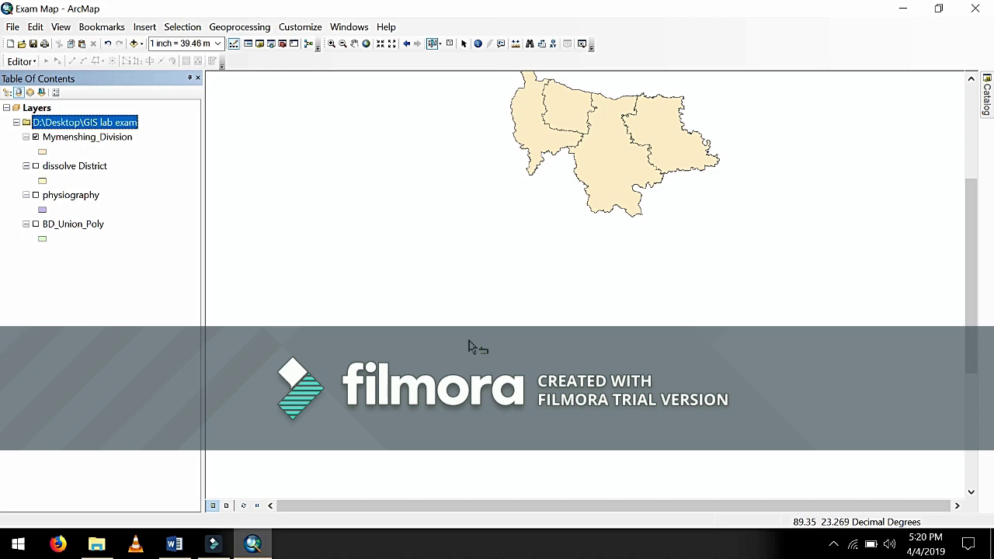
left_click(449, 45)
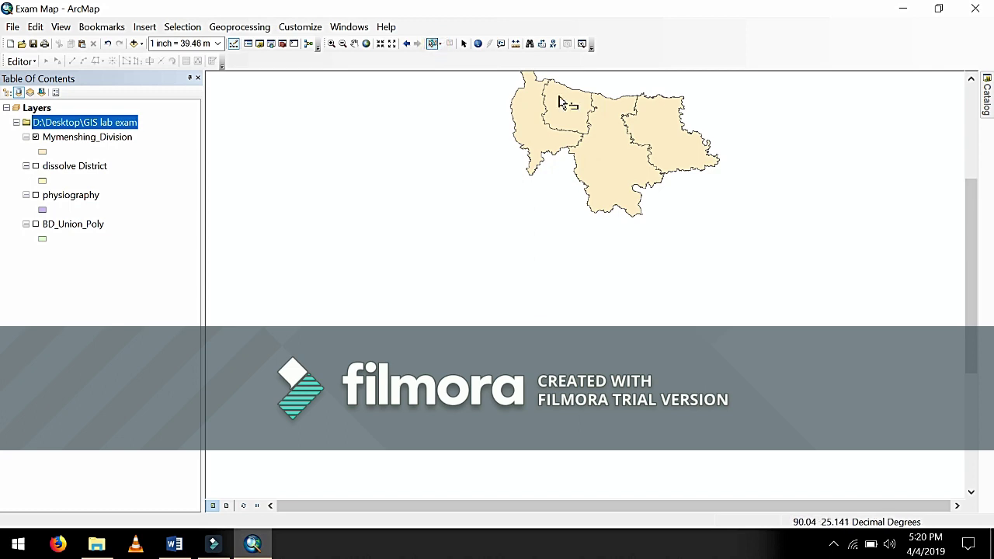
left_click_drag(969, 247, 970, 199)
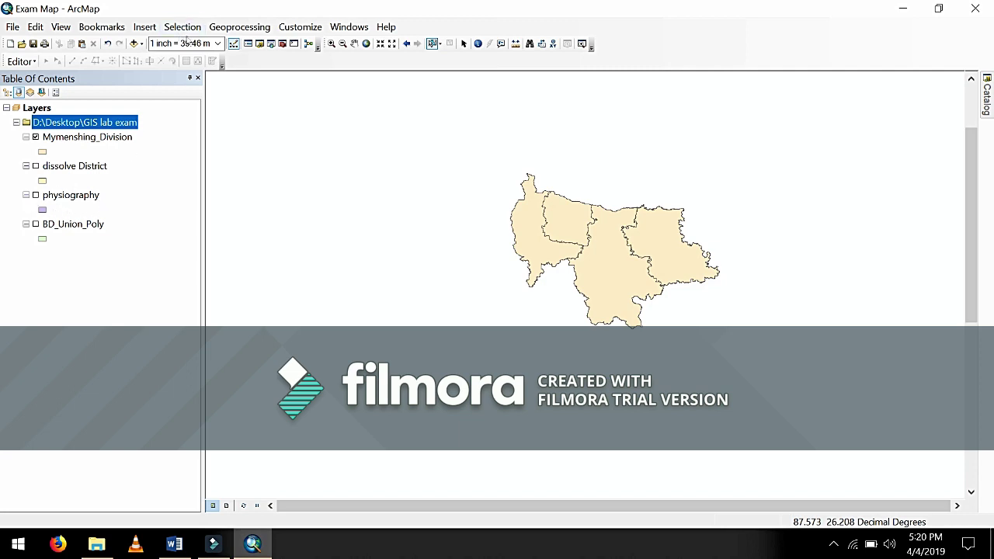
Start an Intersect with Mymenshing_Division and physiography as the input features.
left_click(223, 28)
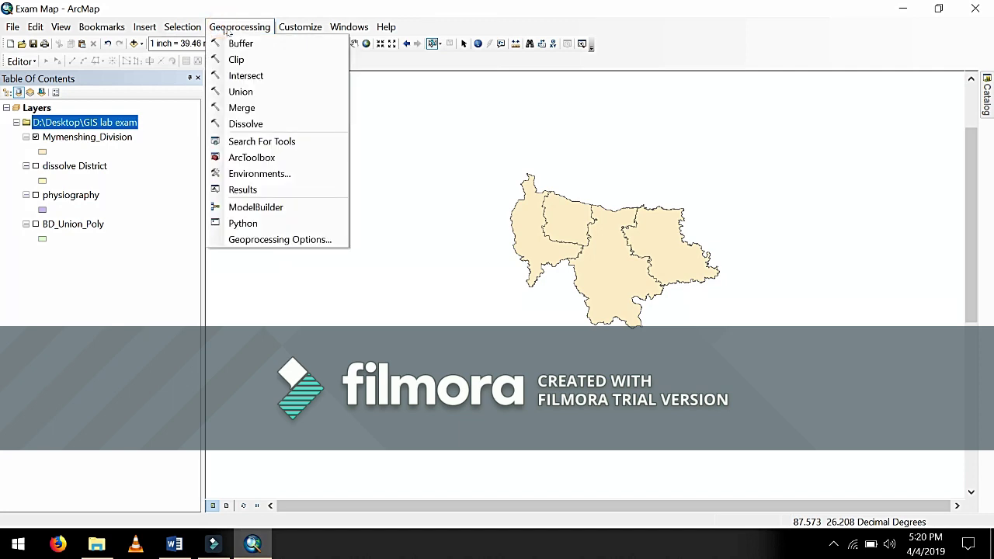
left_click(242, 77)
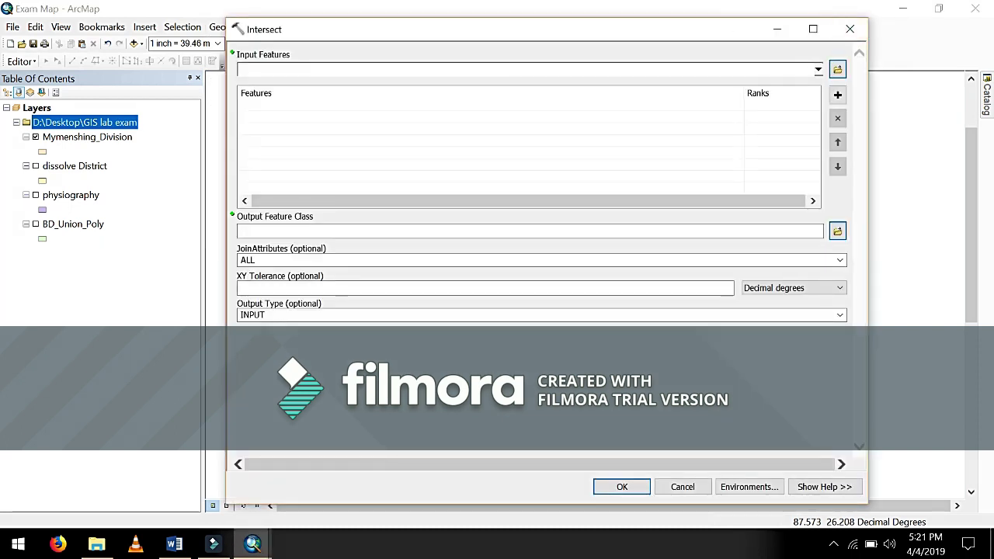
left_click(817, 72)
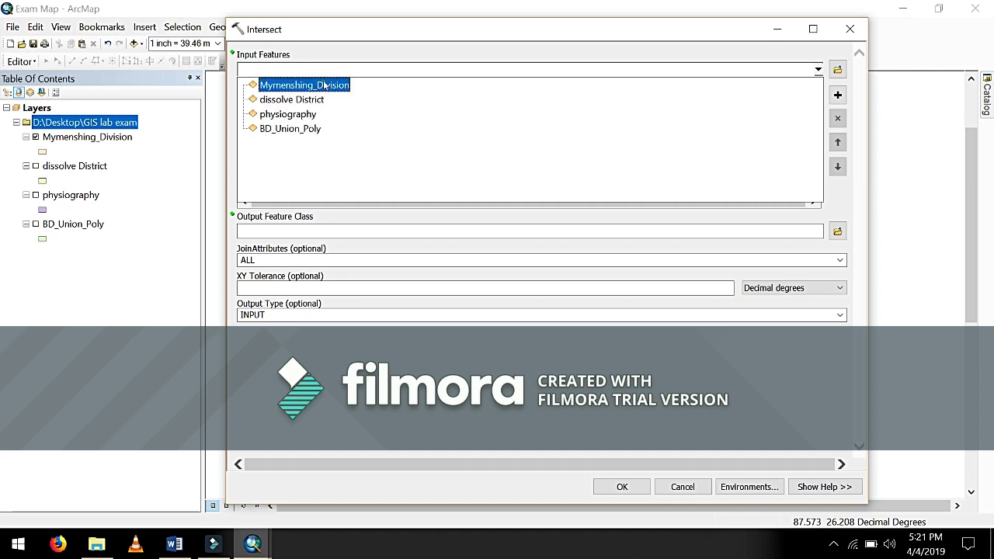
left_click(325, 87)
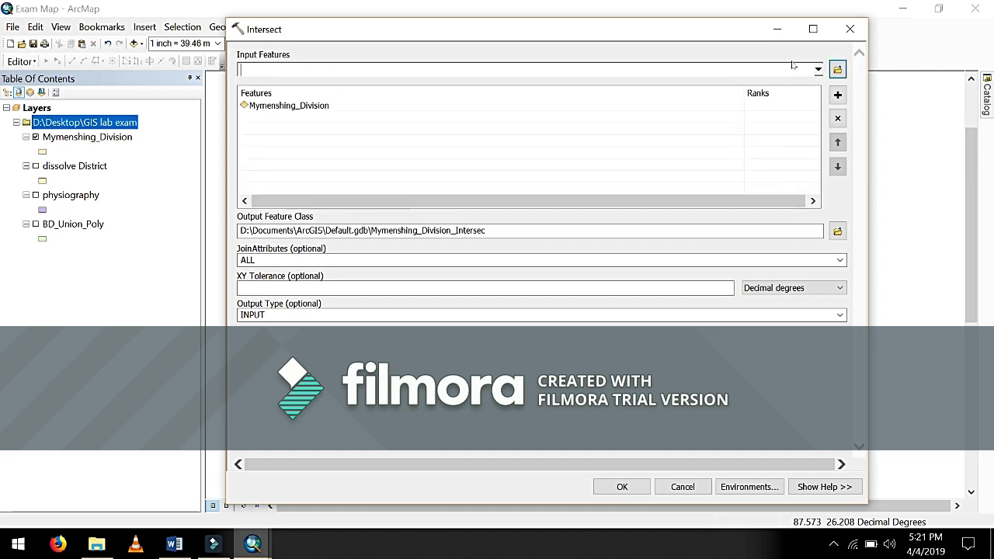
left_click(817, 71)
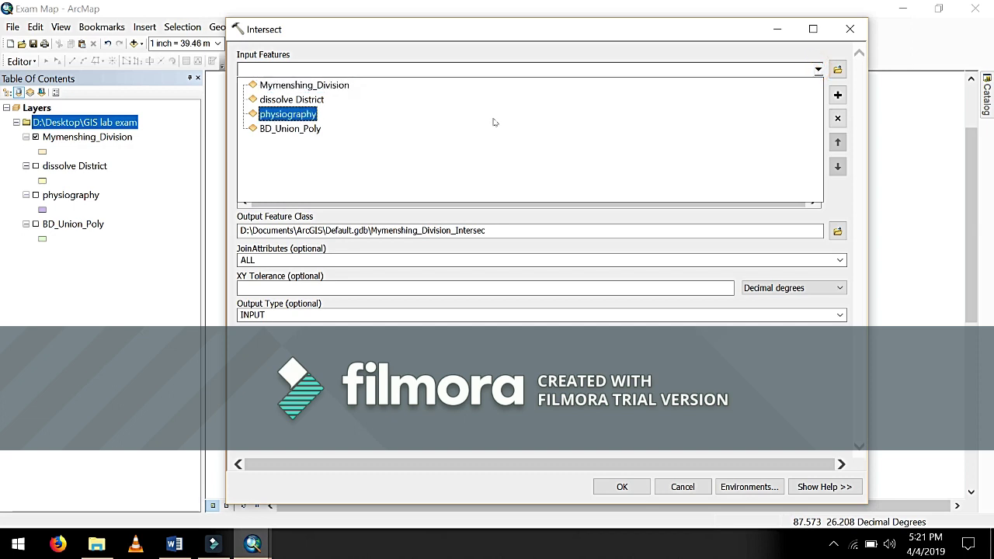
left_click(303, 117)
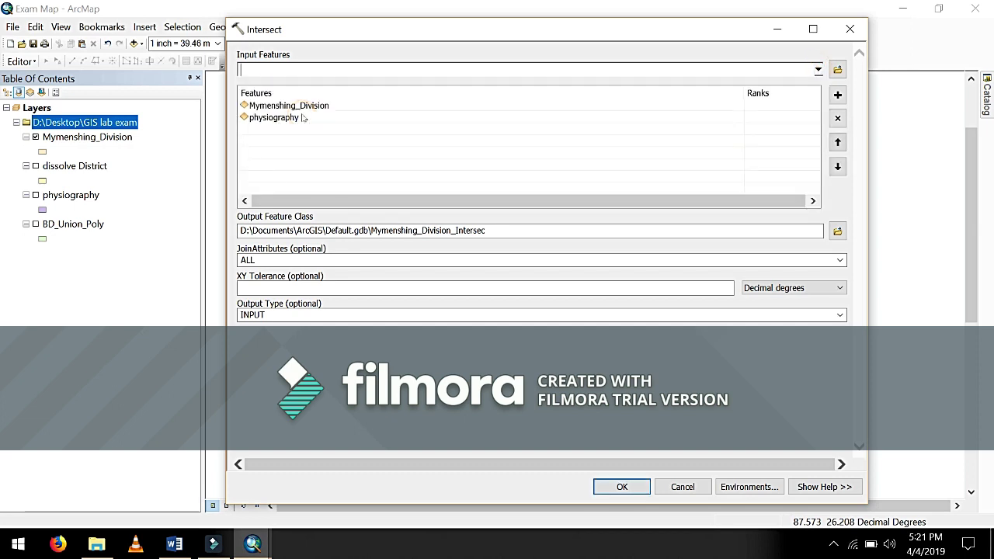
Set the Intersect output to Mymenshing Physiography in the GIS lab exam folder and run the tool.
left_click(838, 232)
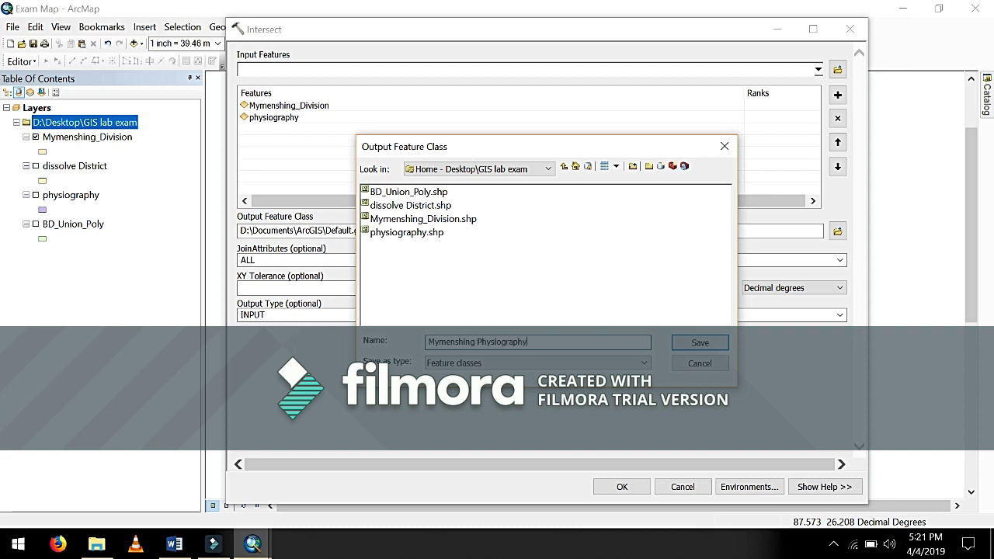
left_click(700, 343)
left_click(625, 486)
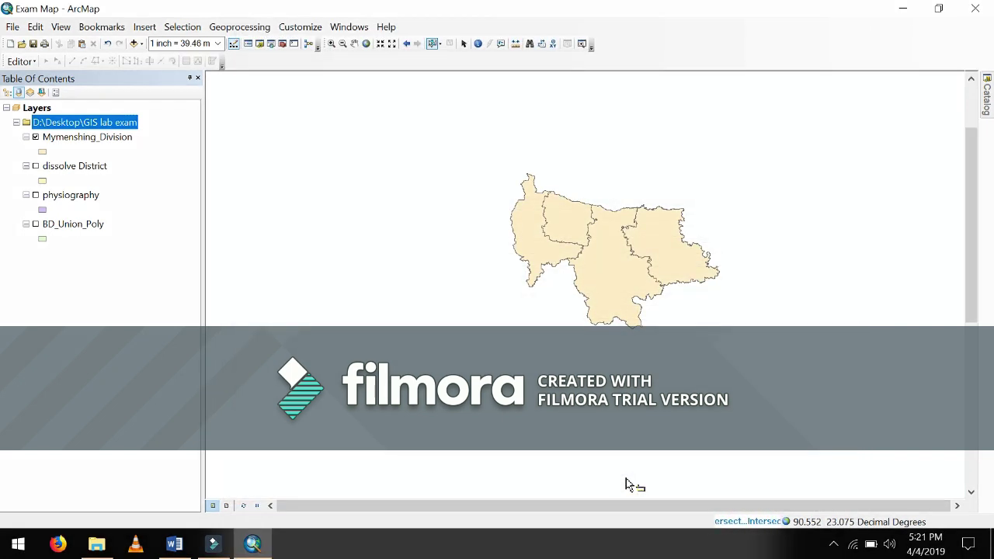
Enlarge and centre the Mymenshing Physiography map in data view, and check its size on the page in layout view.
left_click(226, 506)
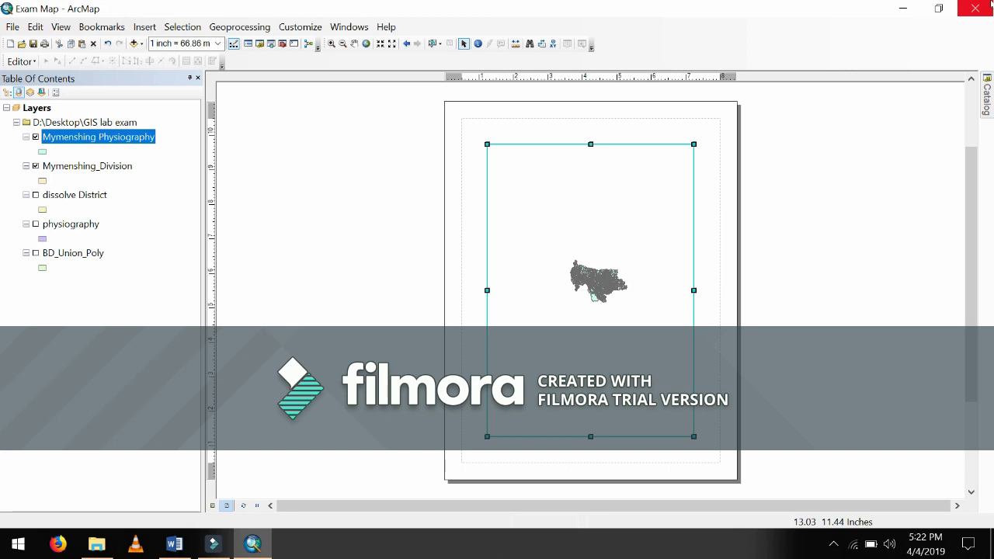
left_click(228, 506)
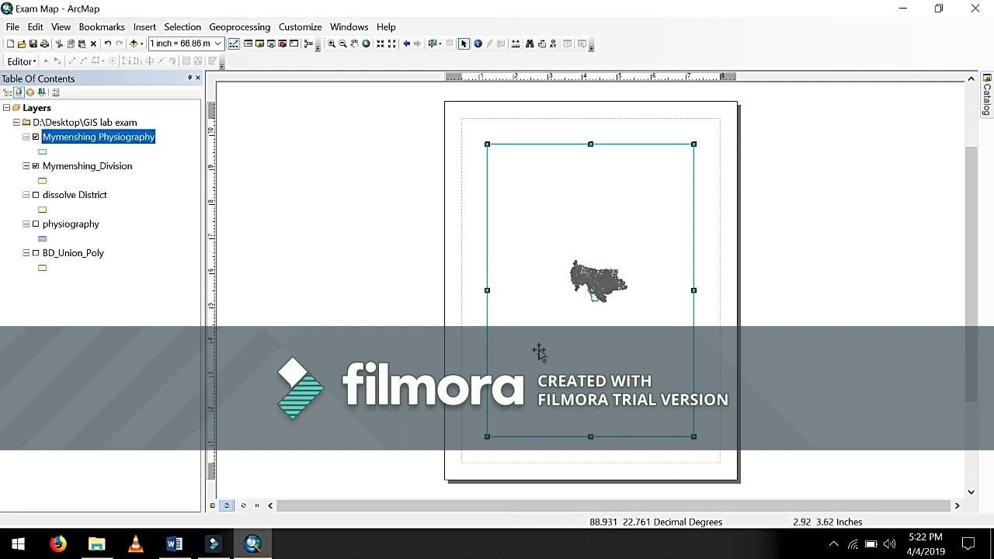
left_click(212, 505)
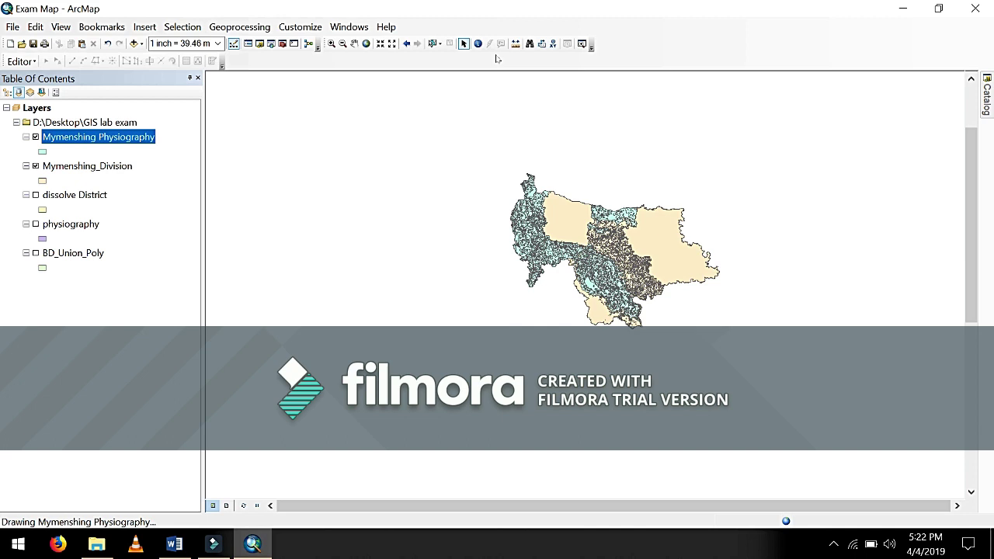
left_click(381, 44)
left_click(381, 44)
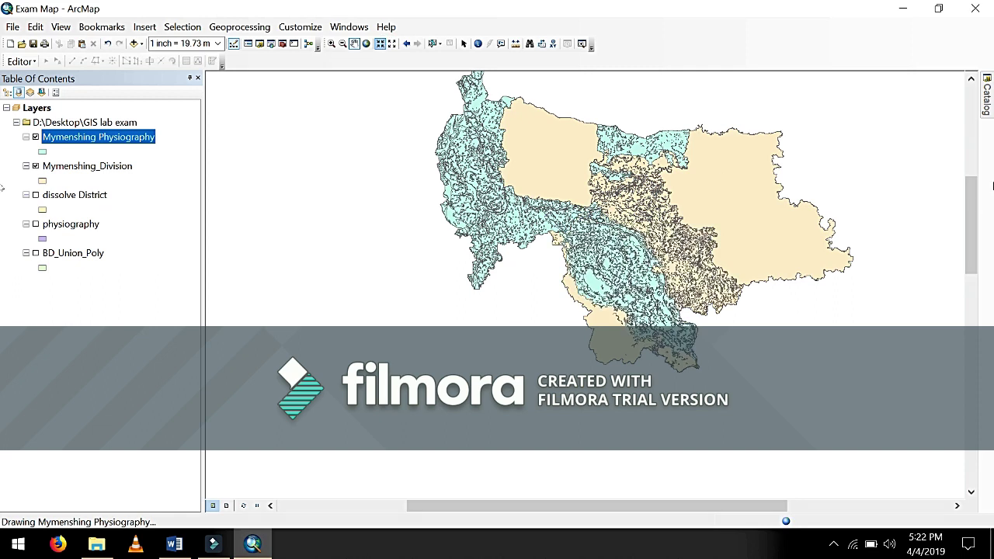
left_click_drag(968, 202, 965, 195)
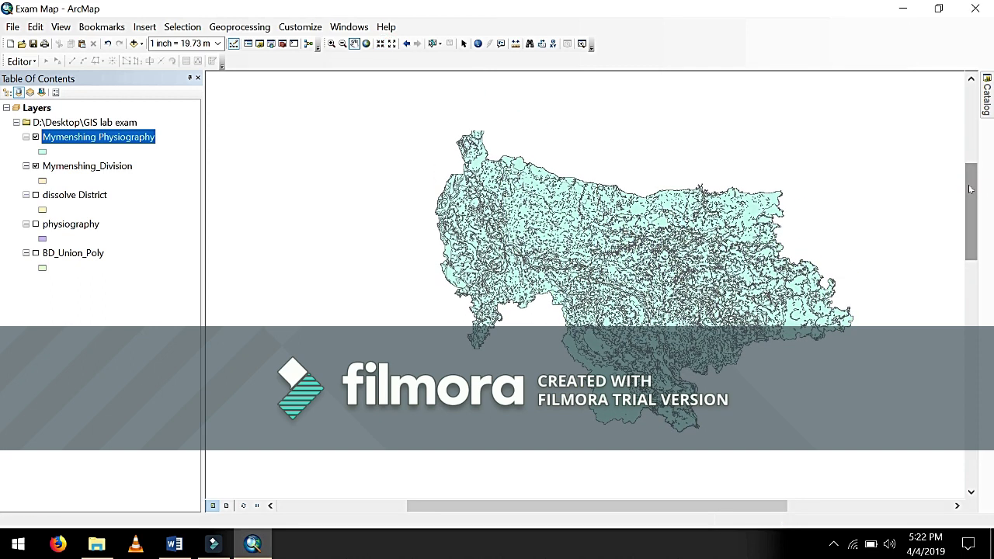
left_click(226, 505)
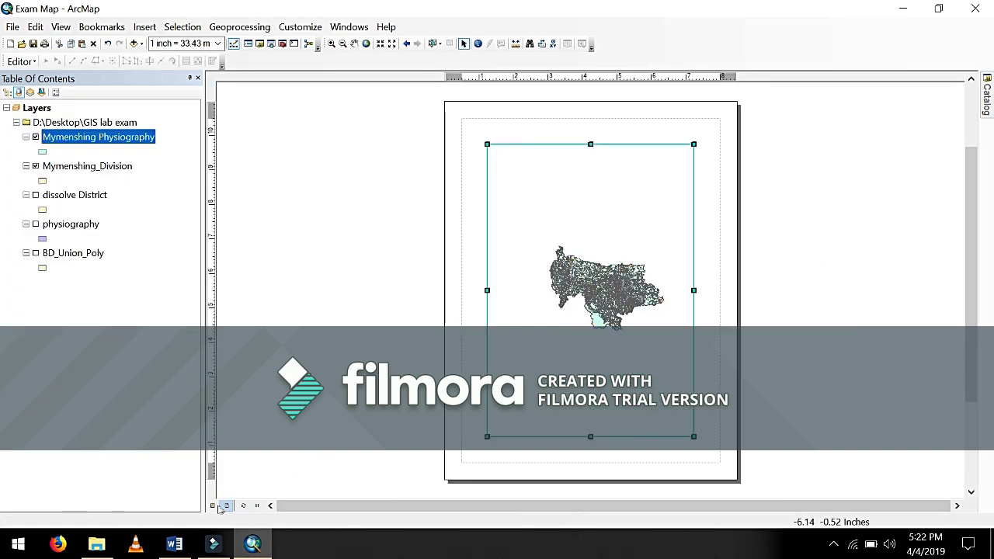
Enlarge the map by two fixed zoom-ins in data view and recentre it so the whole division fits the layout's data frame.
left_click(212, 506)
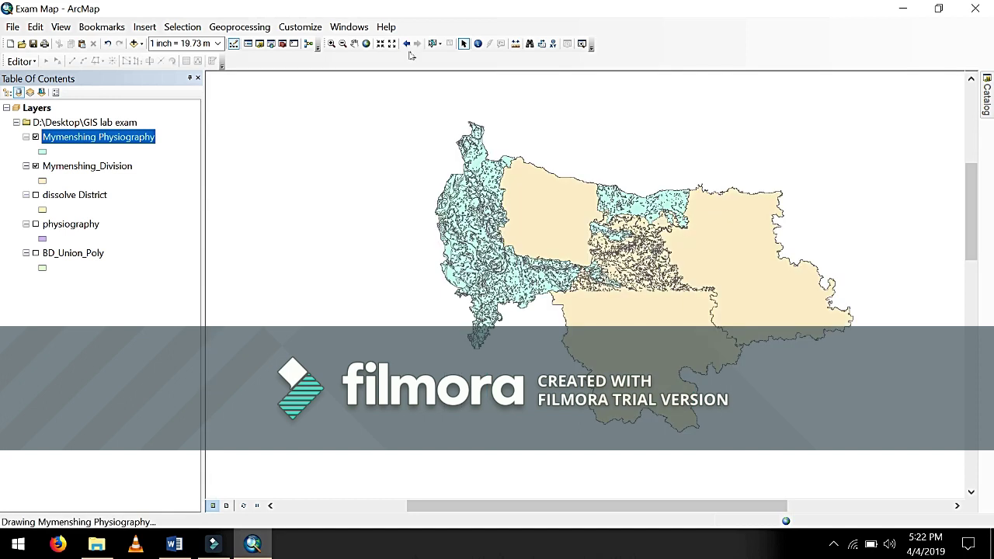
left_click(380, 44)
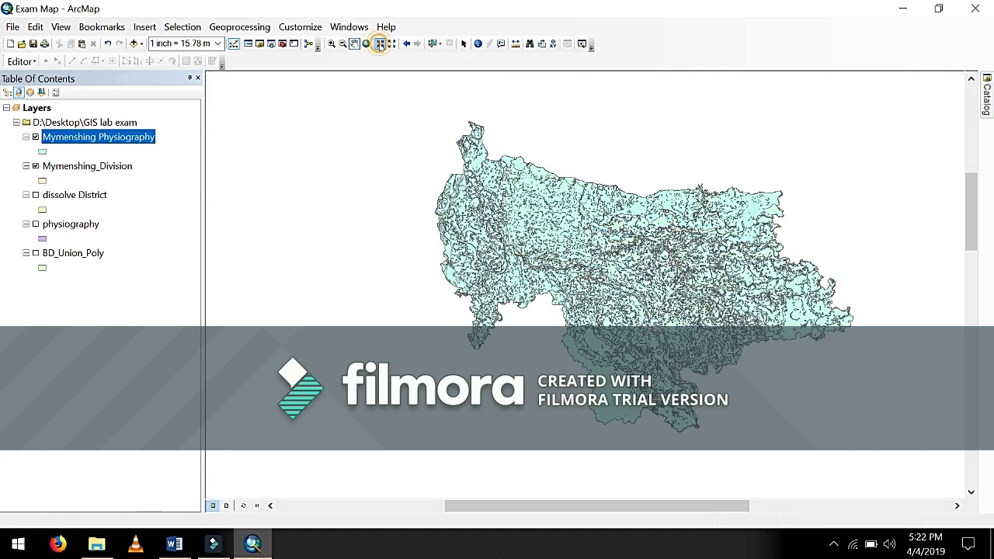
left_click(379, 43)
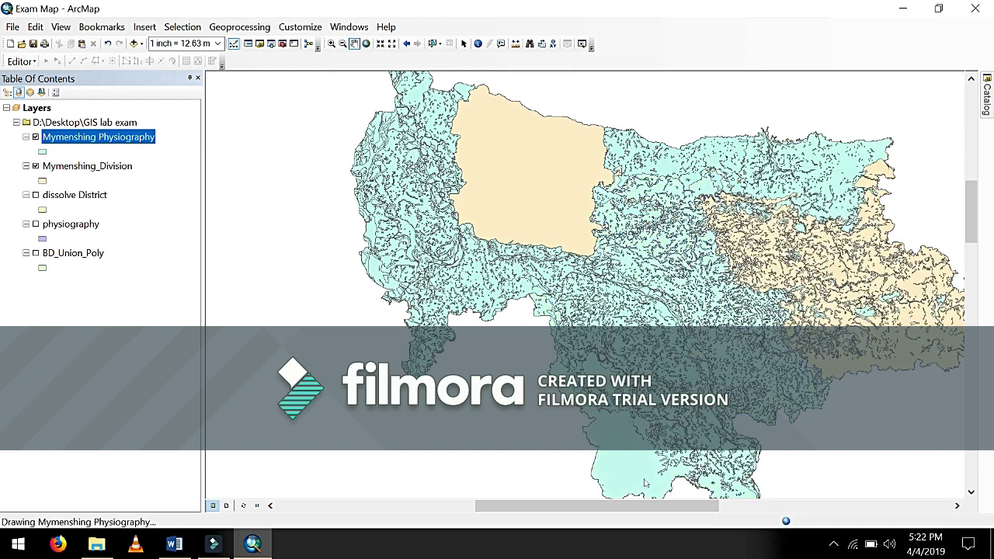
mouse_move(628, 508)
left_mouse_down()
mouse_move(617, 508)
mouse_move(635, 509)
left_mouse_up()
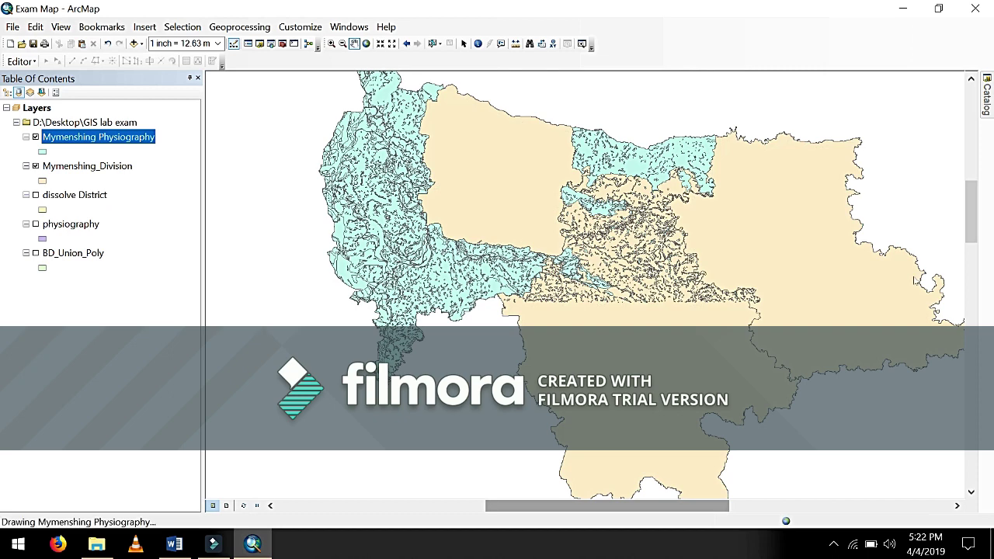
left_click_drag(975, 230, 974, 232)
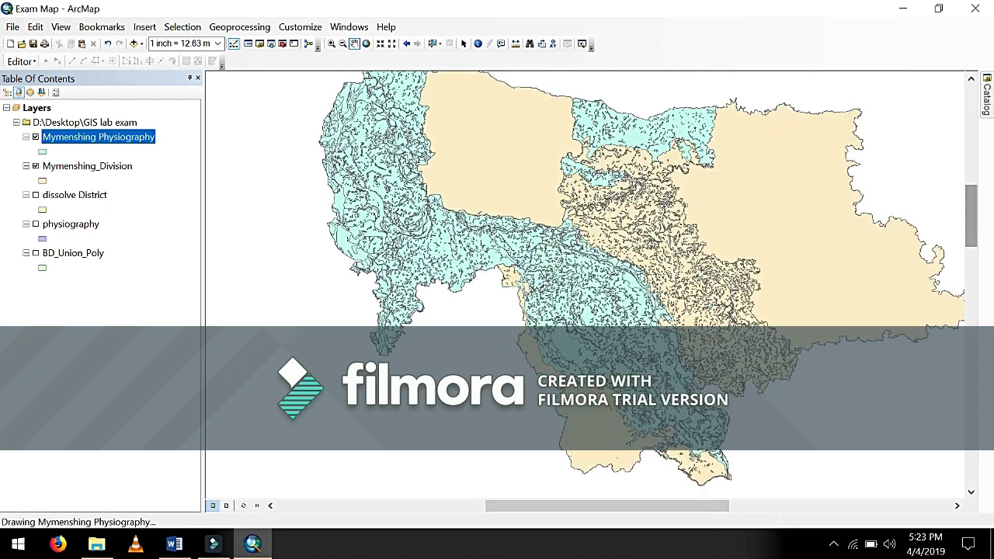
left_click(226, 505)
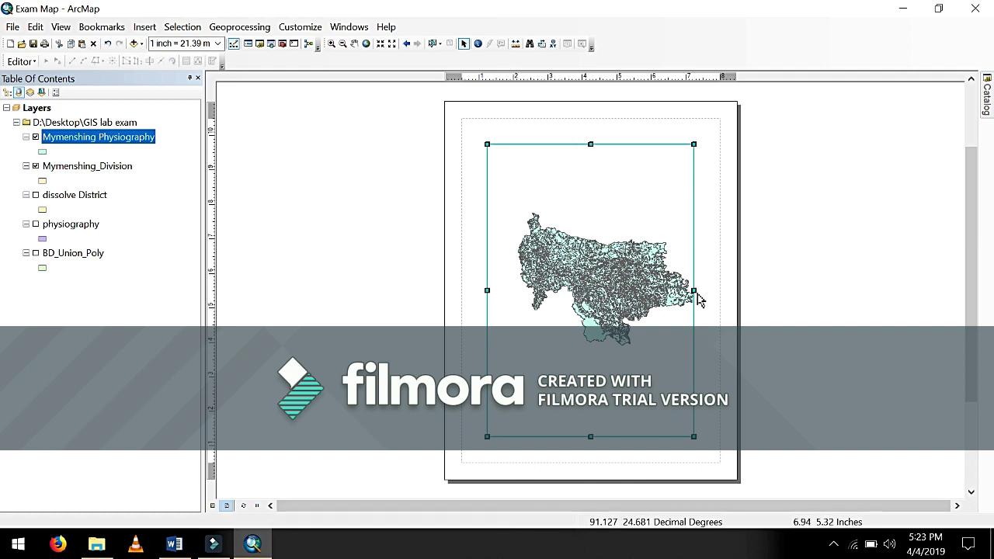
left_click(212, 506)
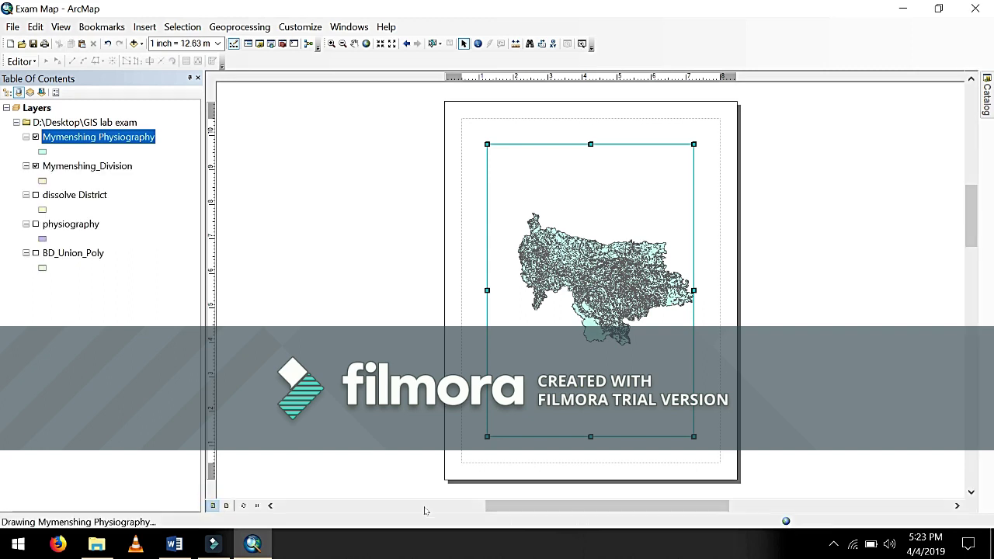
left_click_drag(555, 508, 566, 506)
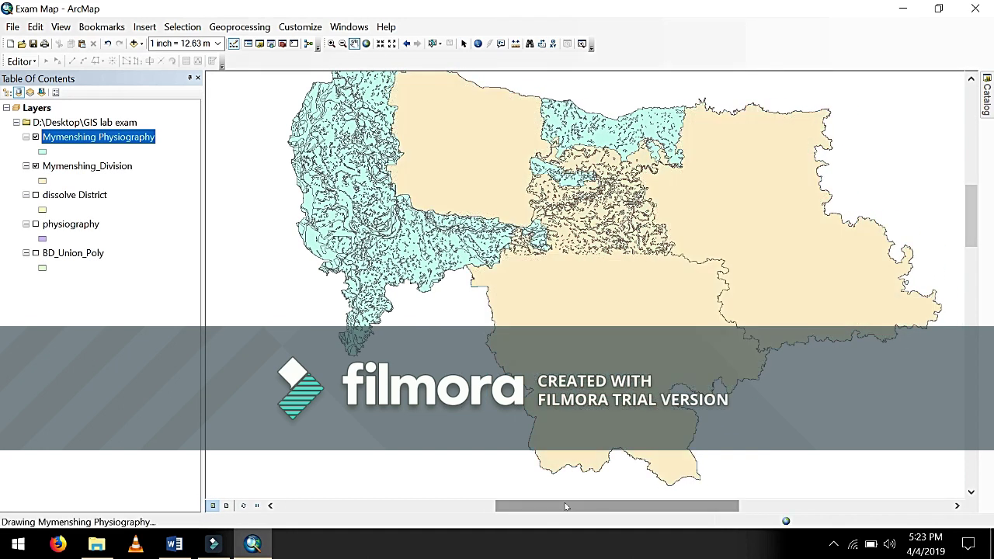
left_click(226, 506)
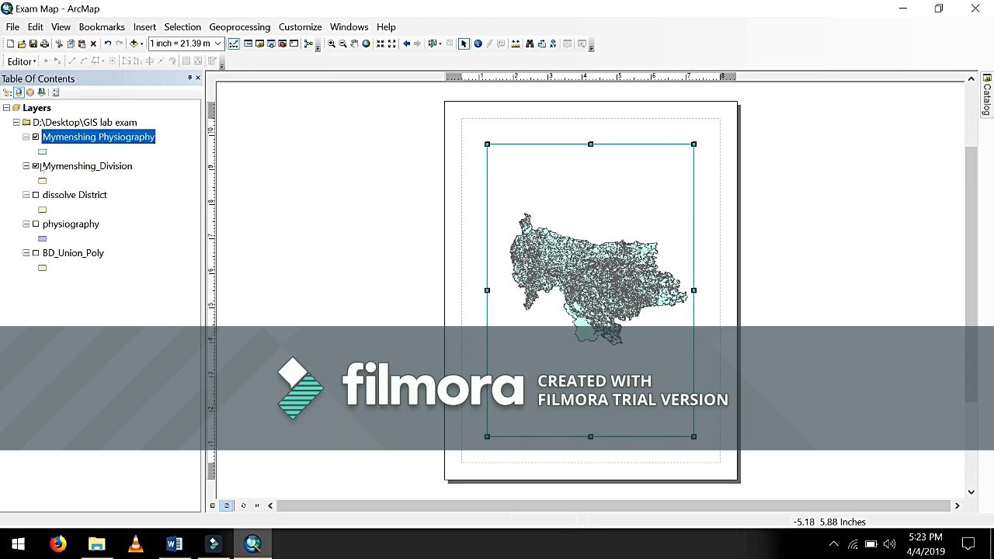
Symbolize the Mymenshing_Division layer with no fill colour and a black outline of width 3.
left_click(43, 182)
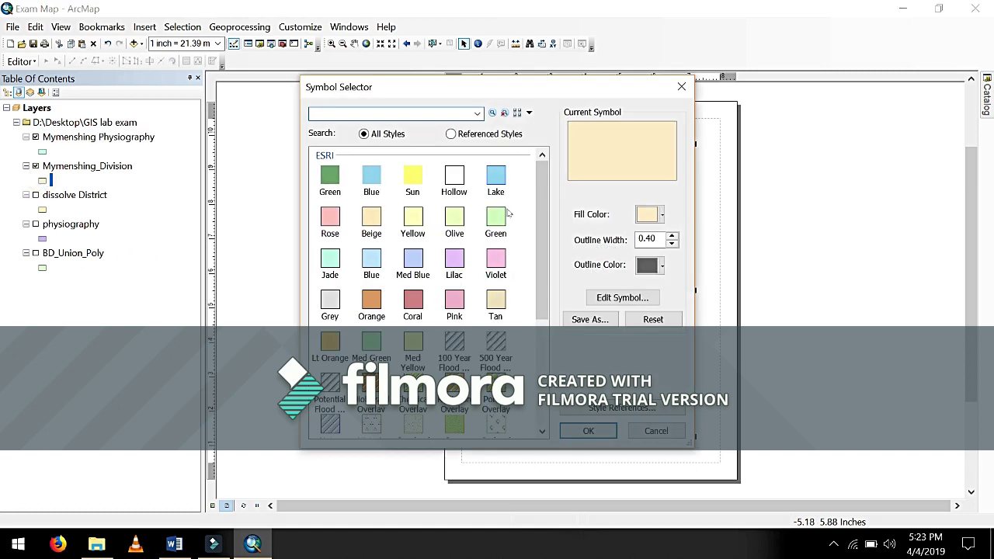
left_click(662, 215)
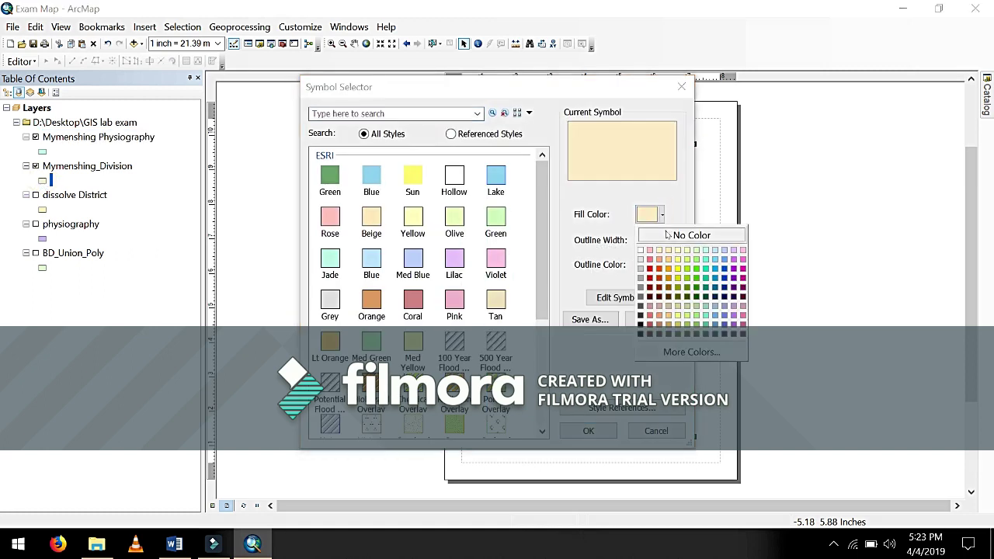
left_click(666, 235)
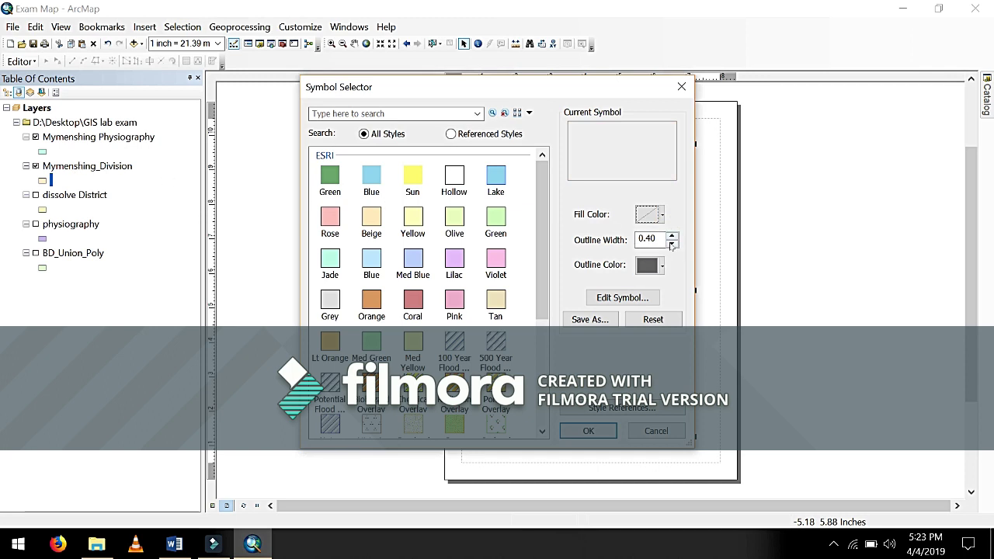
left_click(671, 236)
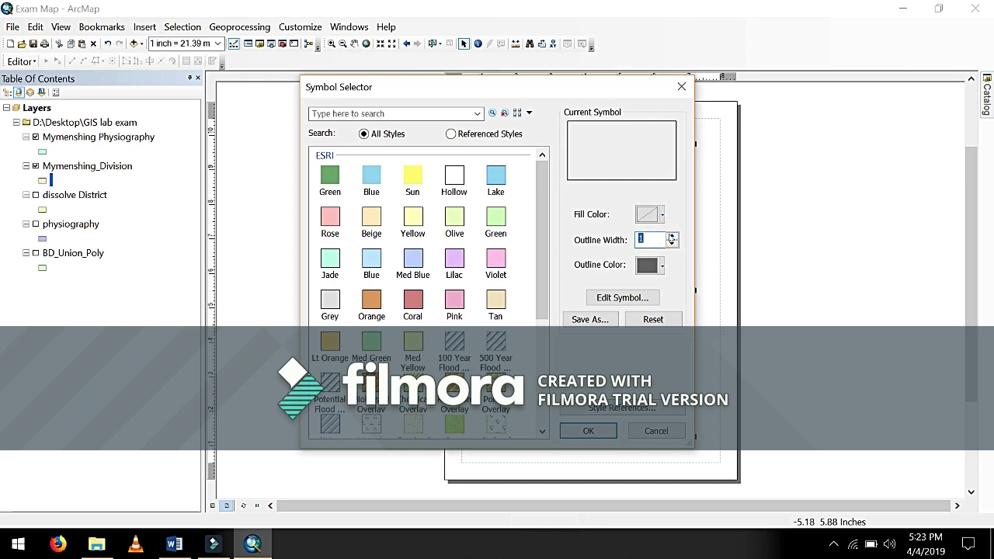
left_click(671, 236)
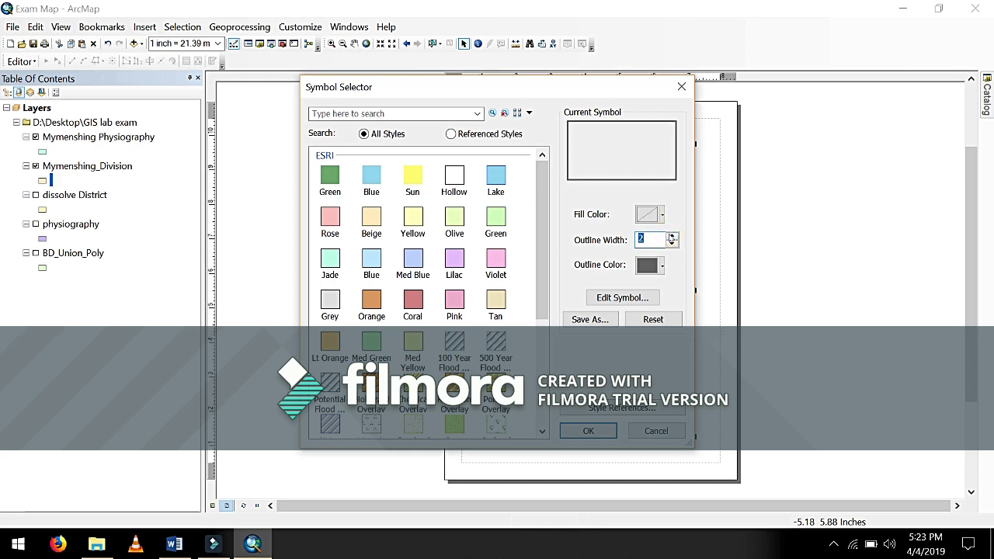
left_click(672, 236)
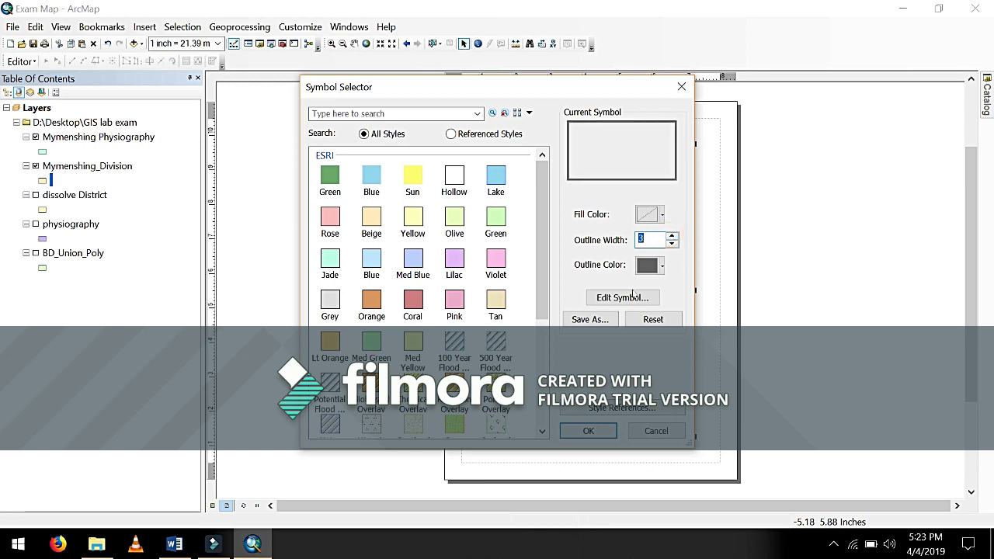
left_click(661, 266)
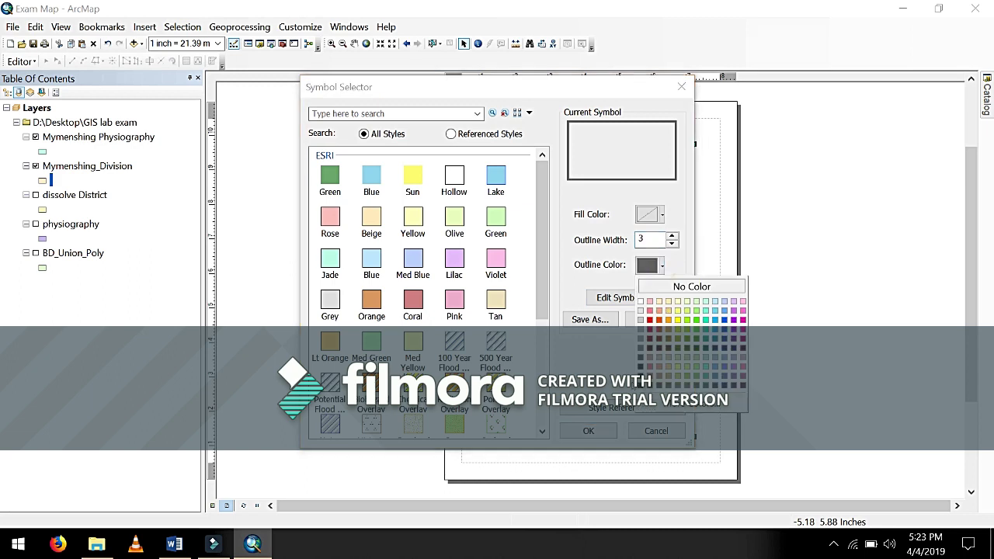
left_click(641, 386)
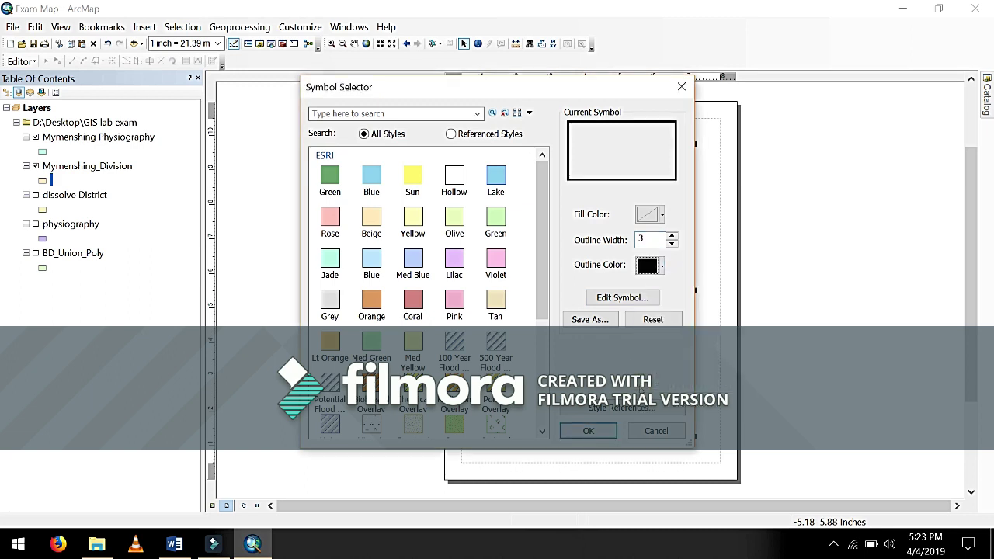
left_click(598, 433)
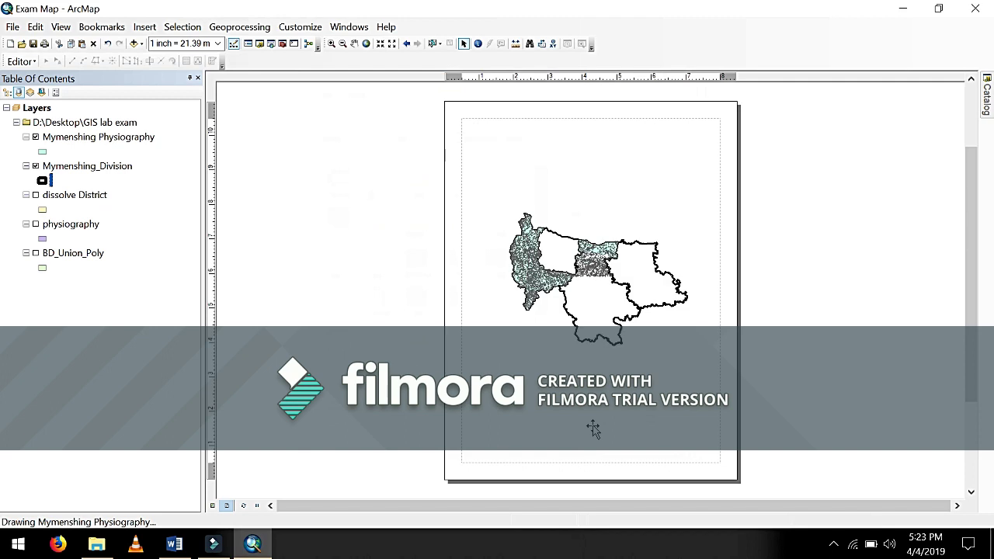
left_click(592, 428)
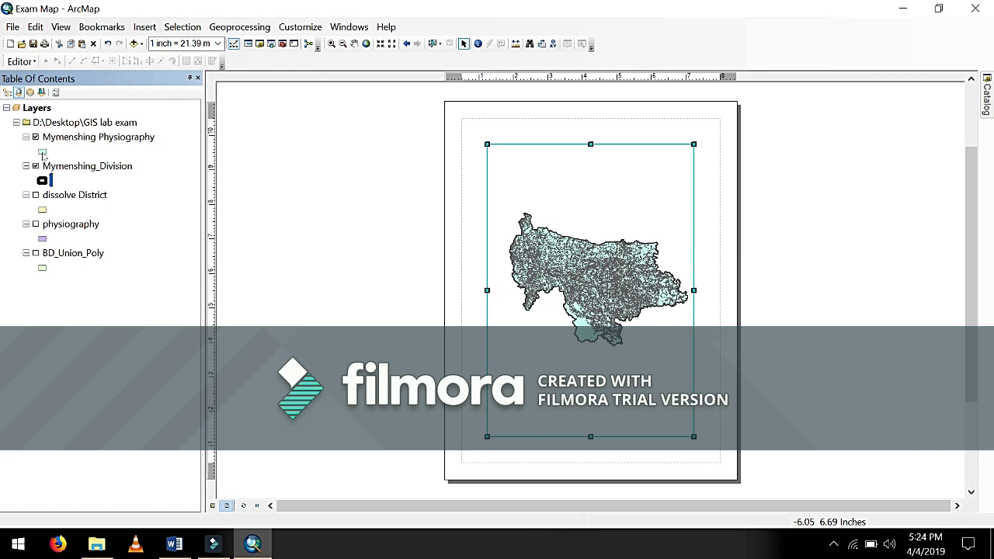
Set the Mymenshing Physiography fill to No Color and compare the map with Mymenshing_Division hidden and shown.
left_click(43, 154)
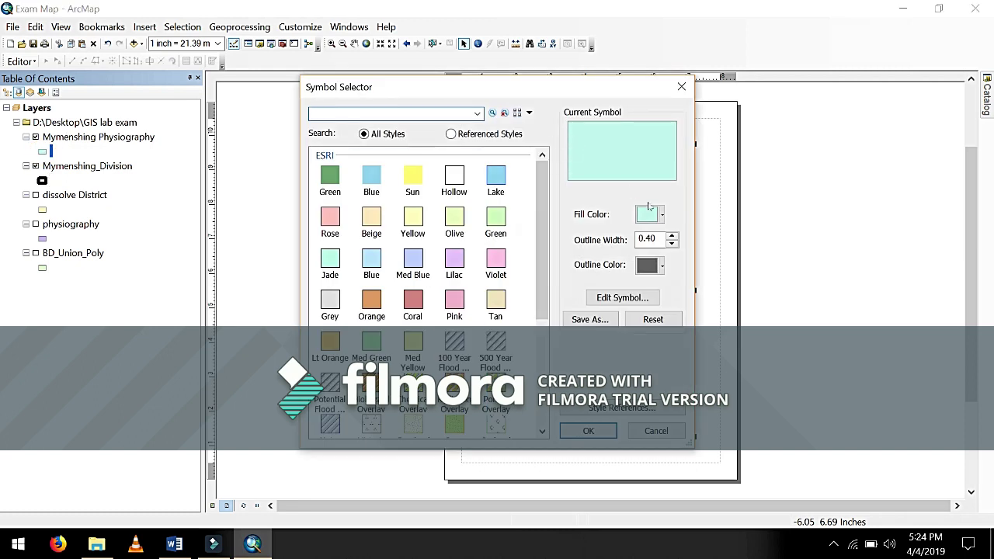
left_click(663, 216)
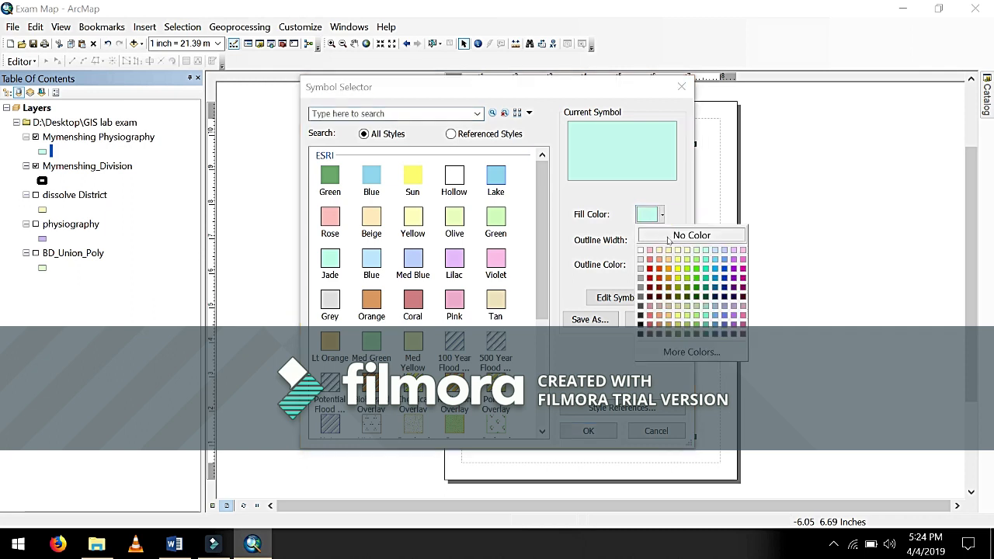
left_click(668, 237)
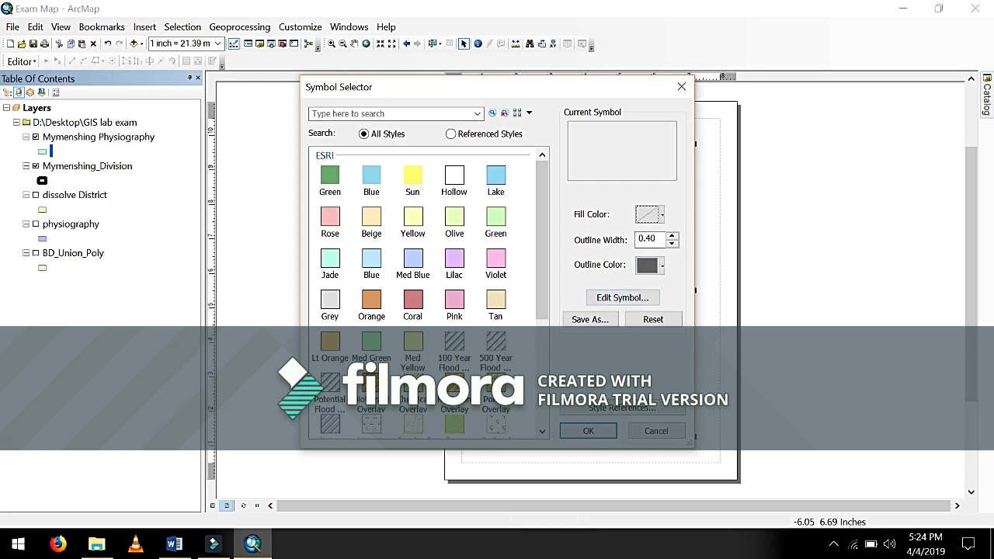
left_click(589, 432)
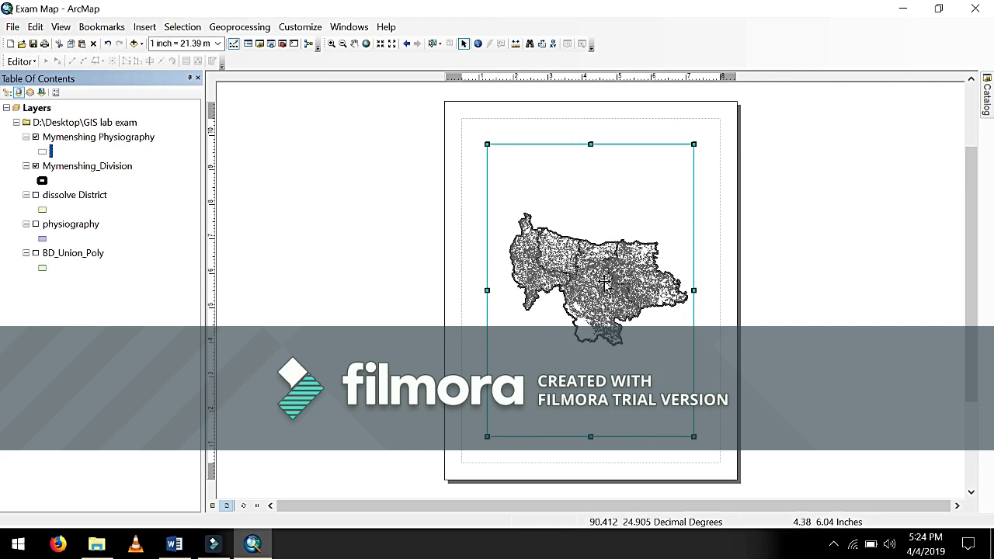
left_click(36, 167)
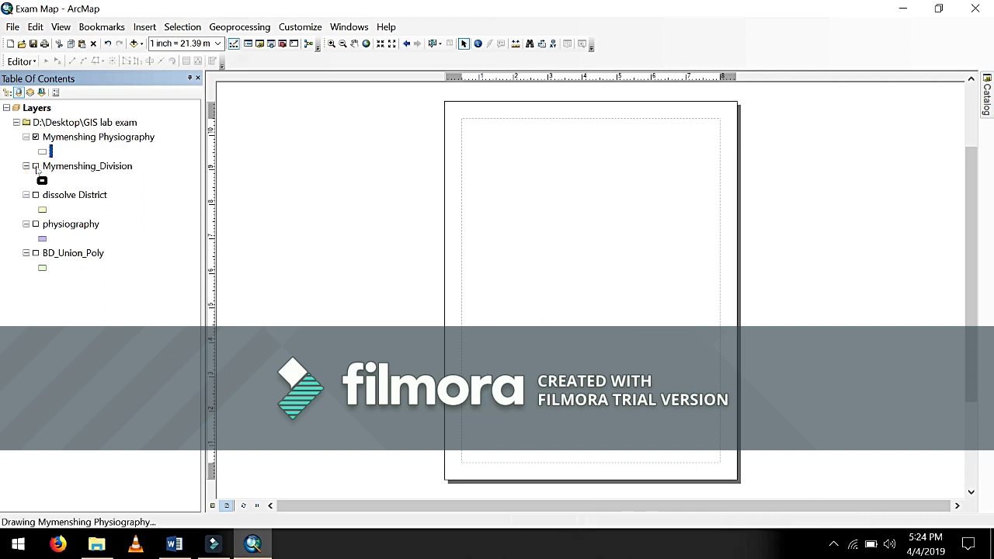
left_click(36, 168)
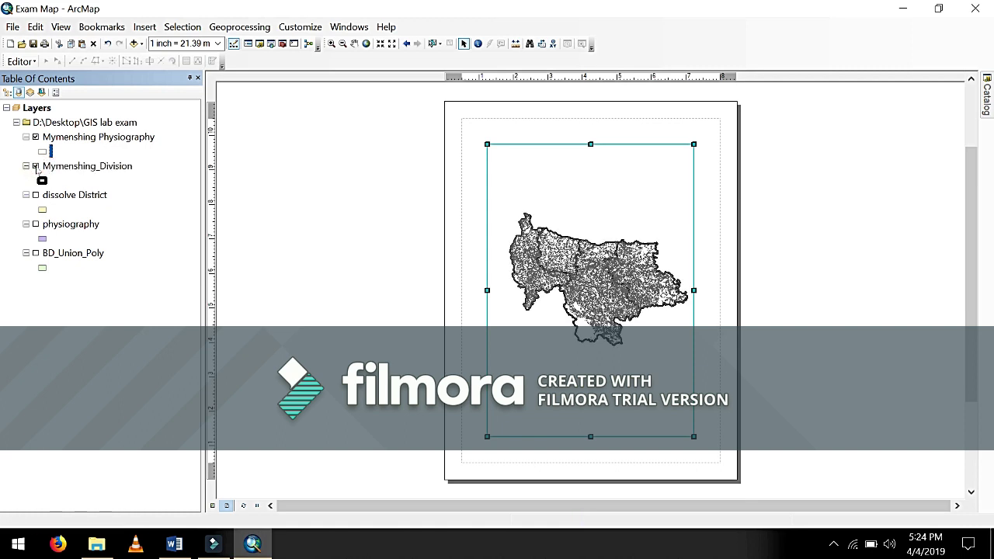
Return to data view and turn on feature labels for the Mymenshing_Division layer.
left_click(211, 506)
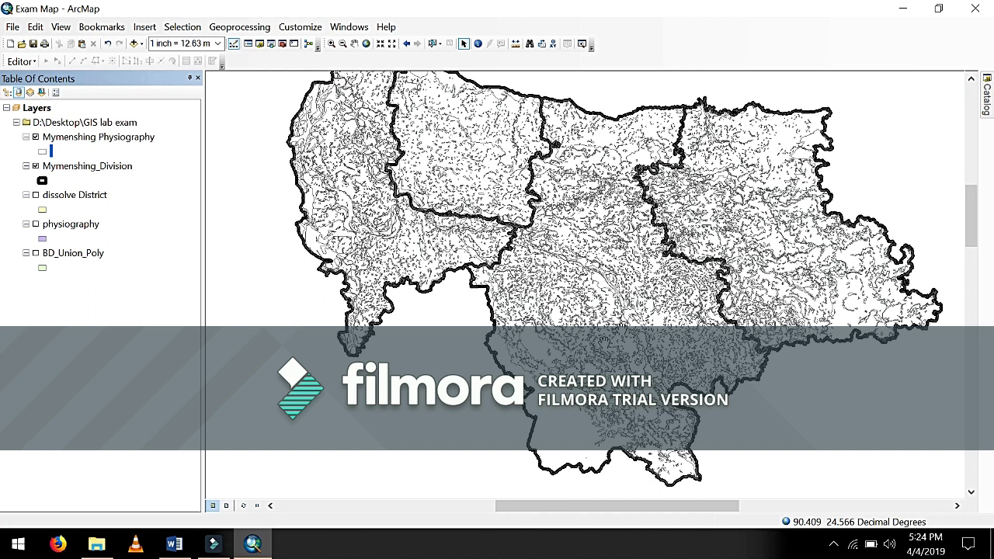
key("q")
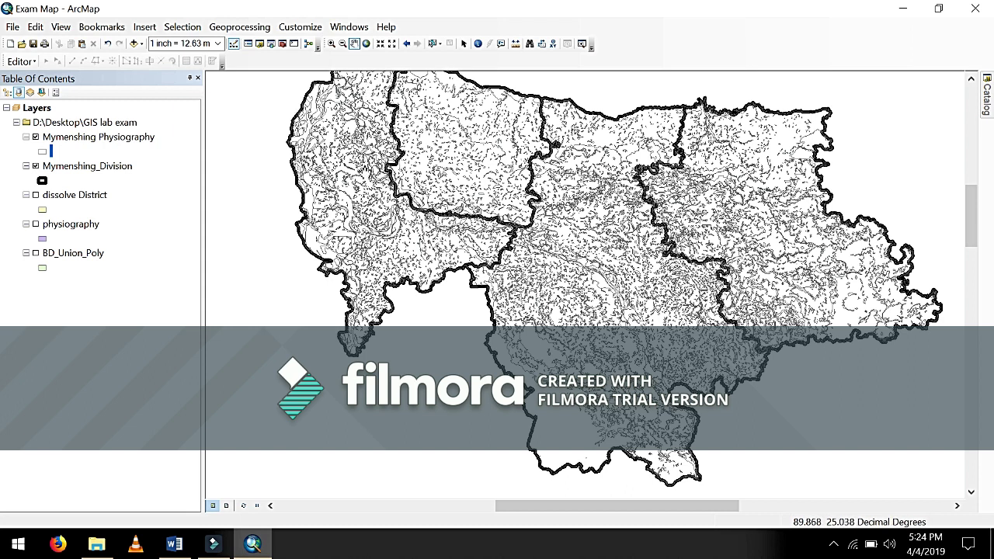
right_click(114, 168)
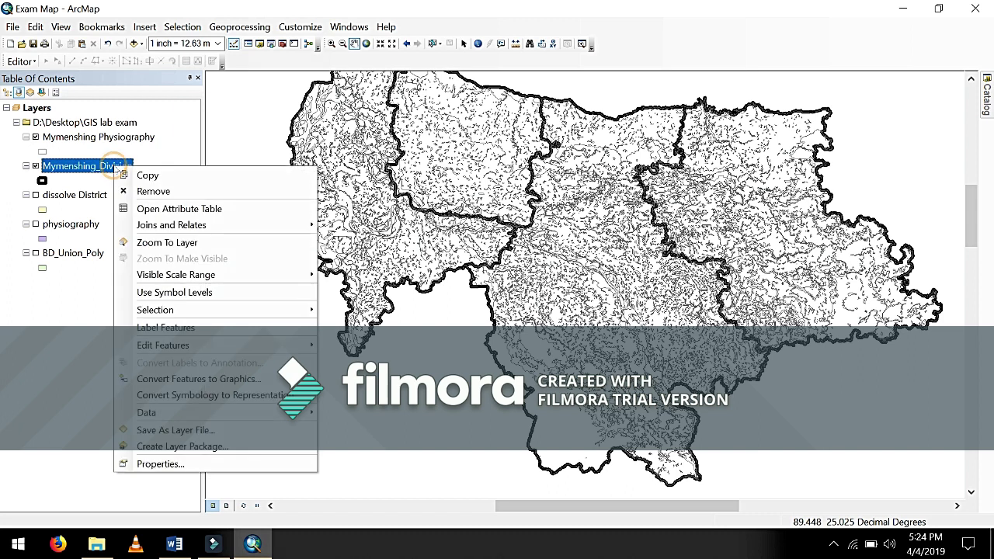
left_click(169, 329)
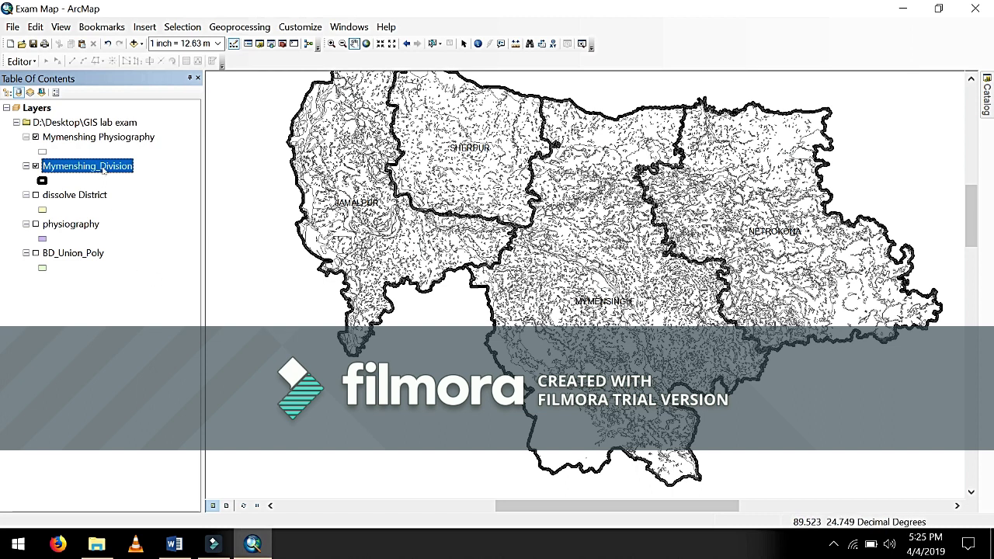
Set the Mymenshing_Division labels, drawn from the DISTNAME field, to bold black Arial at size 12 and apply the change.
right_click(103, 170)
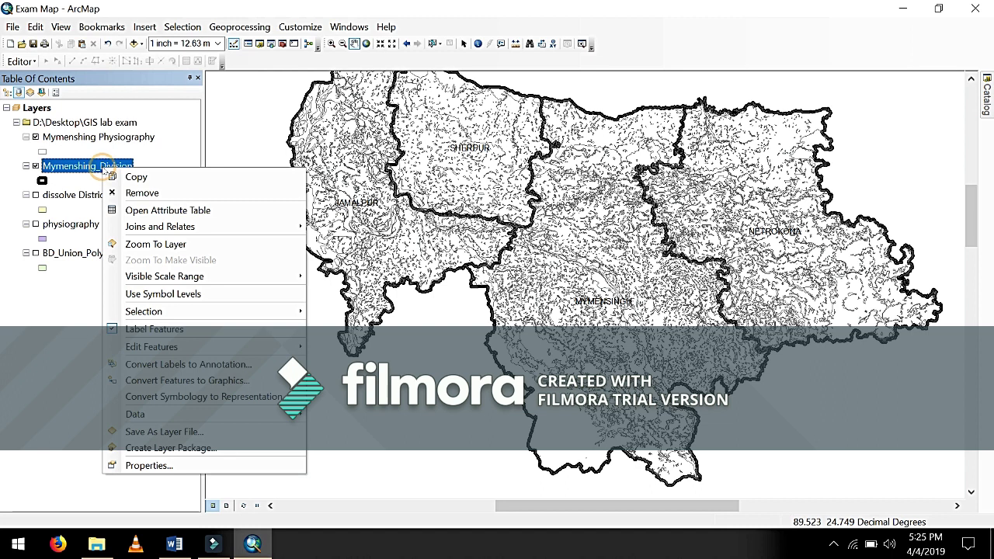
left_click(174, 466)
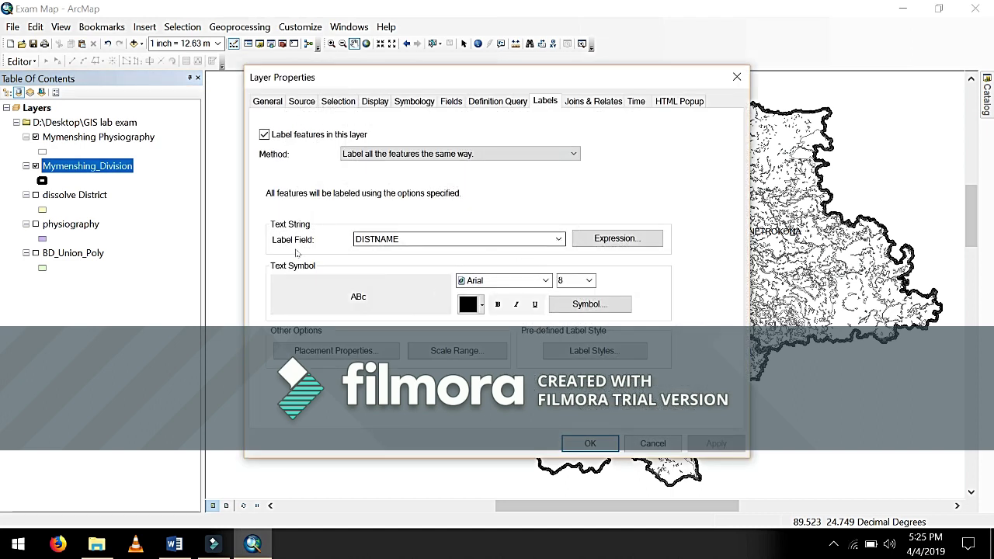
left_click(590, 280)
left_click(565, 335)
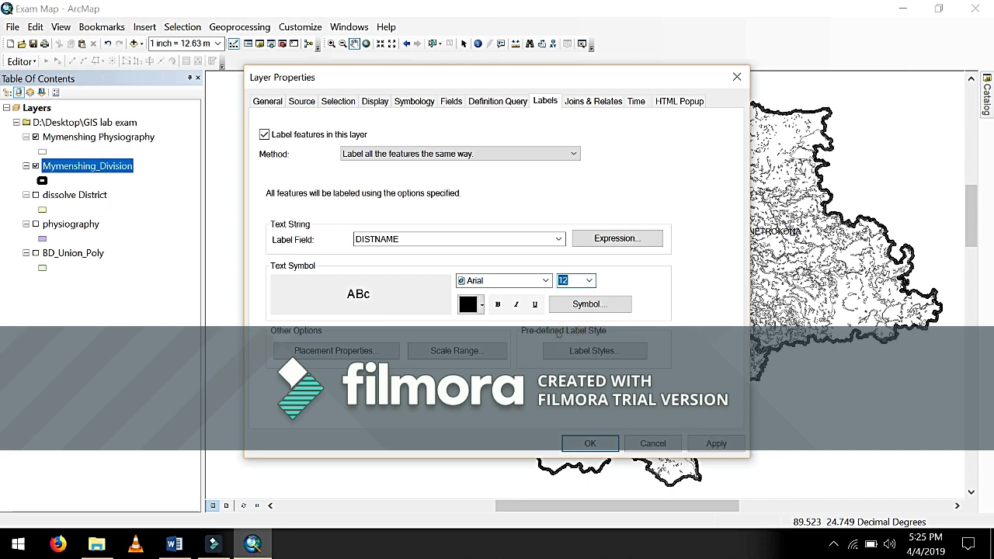
left_click(482, 304)
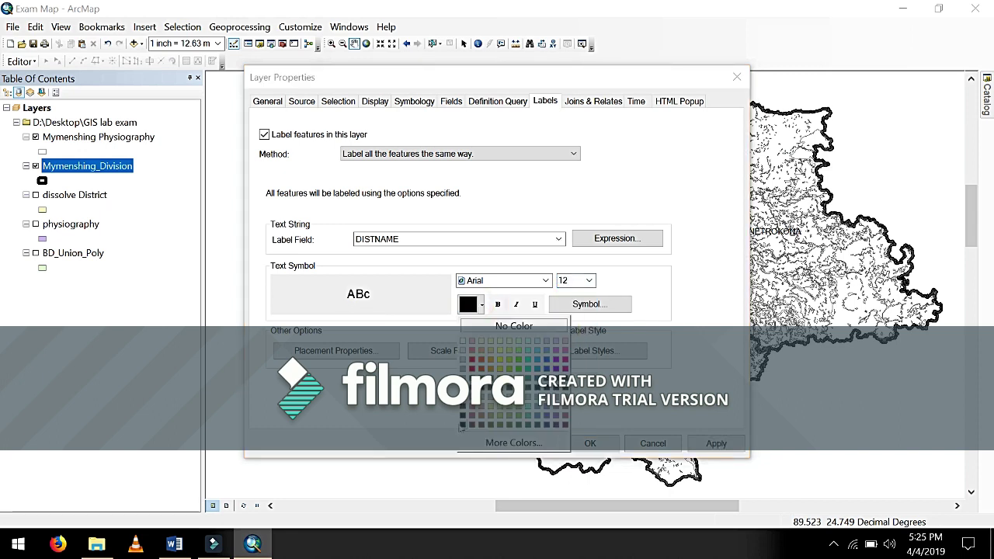
left_click(463, 427)
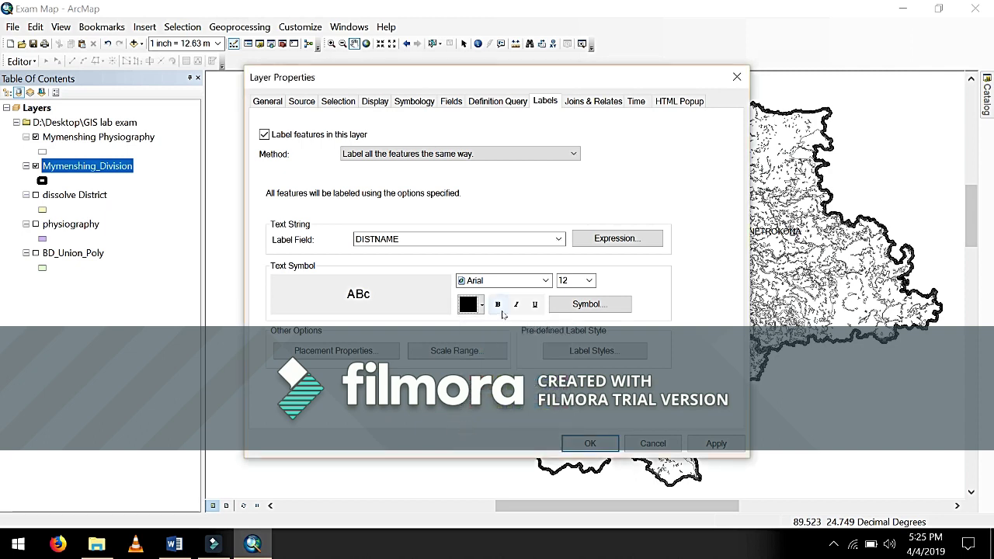
left_click(498, 305)
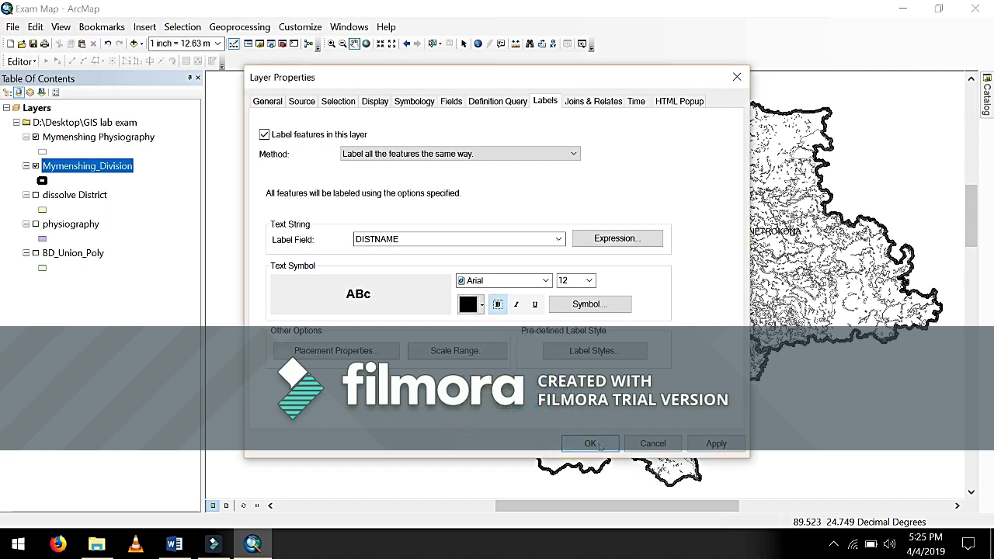
left_click(715, 444)
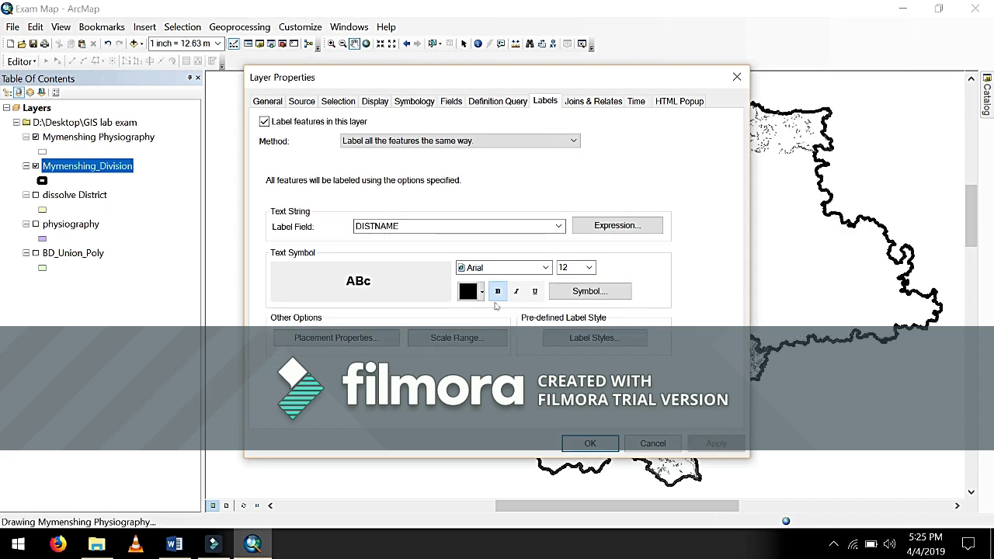
Change the Mymenshing_Division label text colour to red and accept the layer properties.
left_click(481, 292)
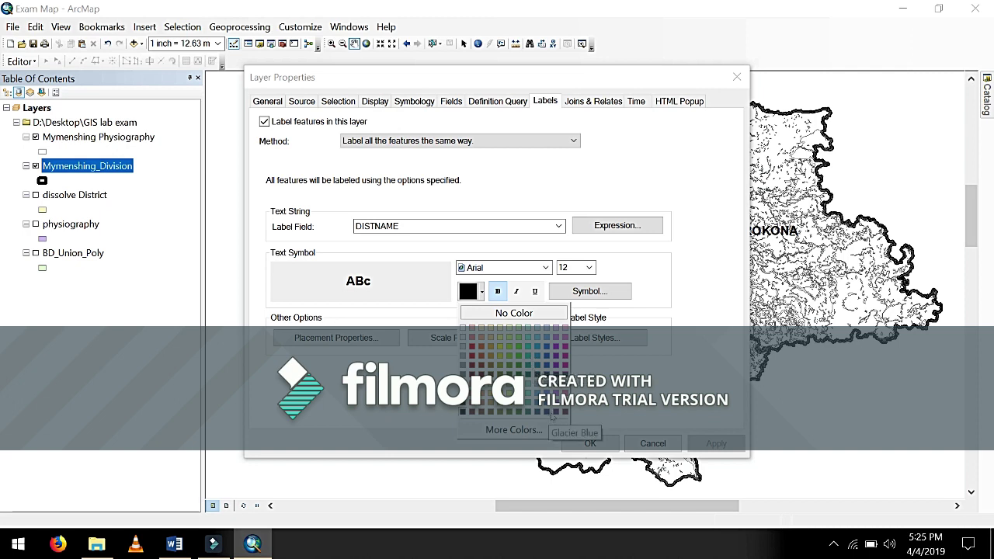
left_click(472, 346)
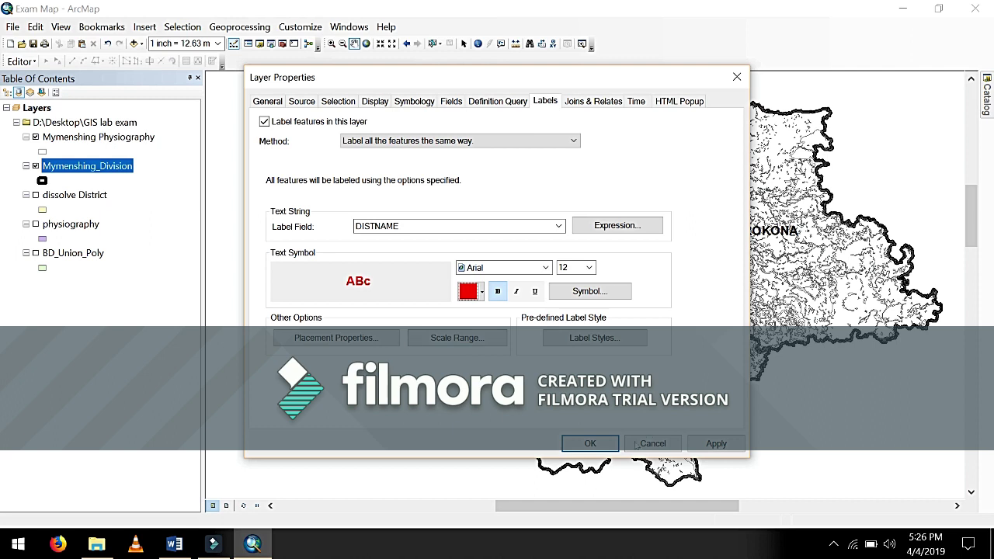
left_click(606, 445)
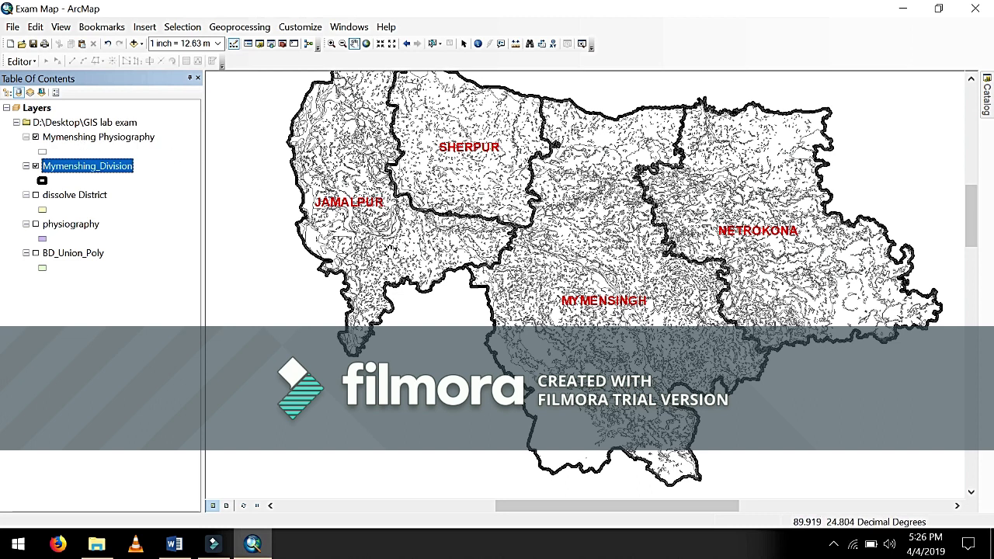
Set the outline colour of the Mymenshing Physiography symbol to bright yellow-green.
left_click(43, 152)
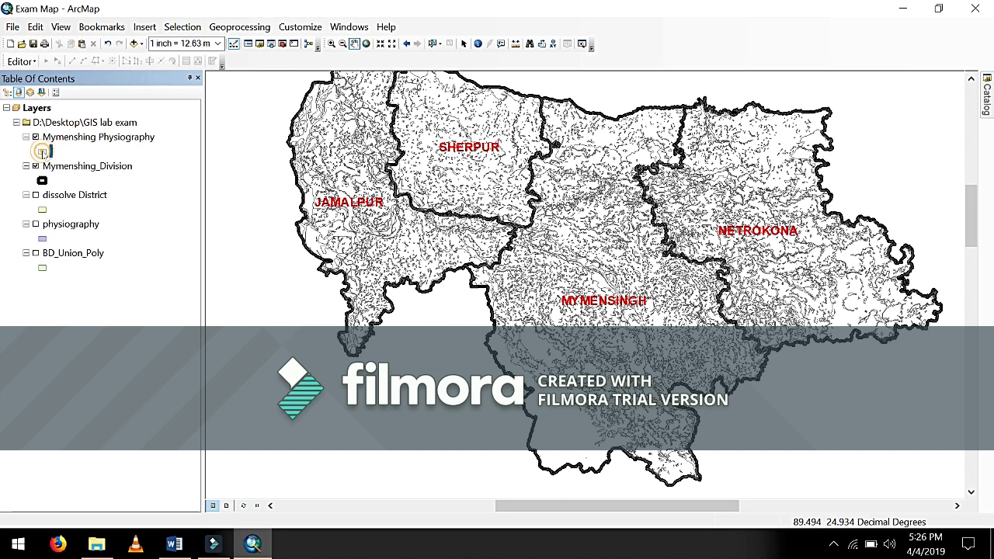
left_click(655, 265)
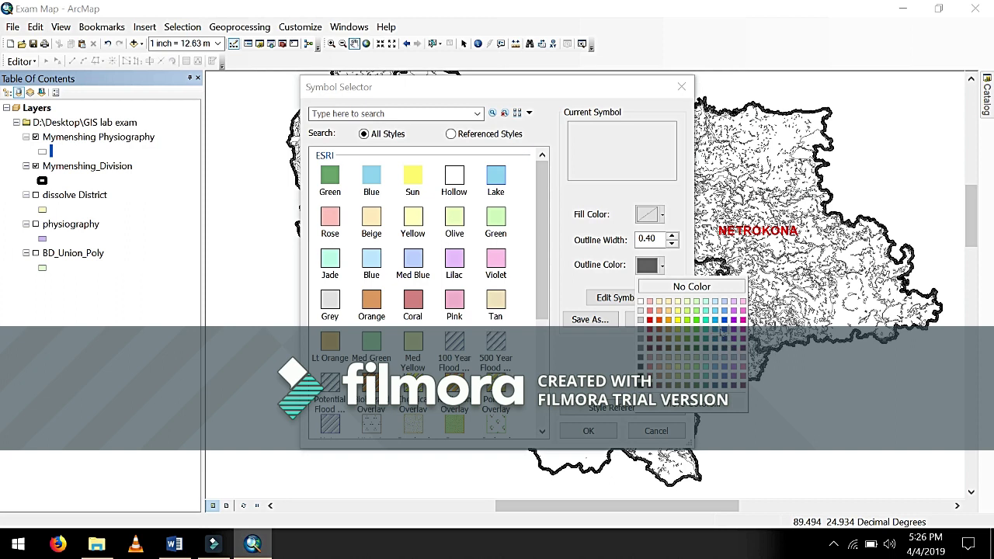
left_click(686, 330)
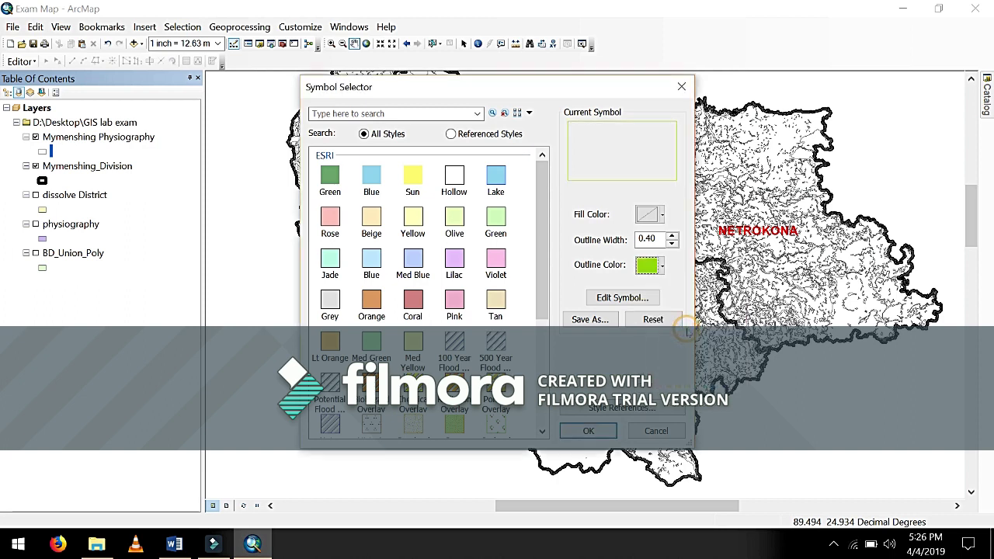
left_click(605, 432)
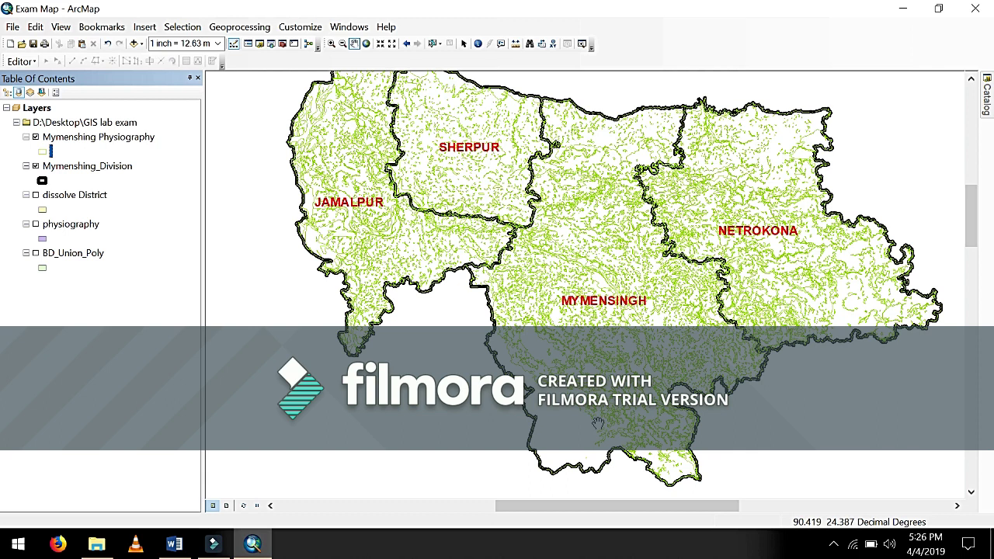
Switch to layout view and insert the map title "Mymenshing Division".
left_click(226, 505)
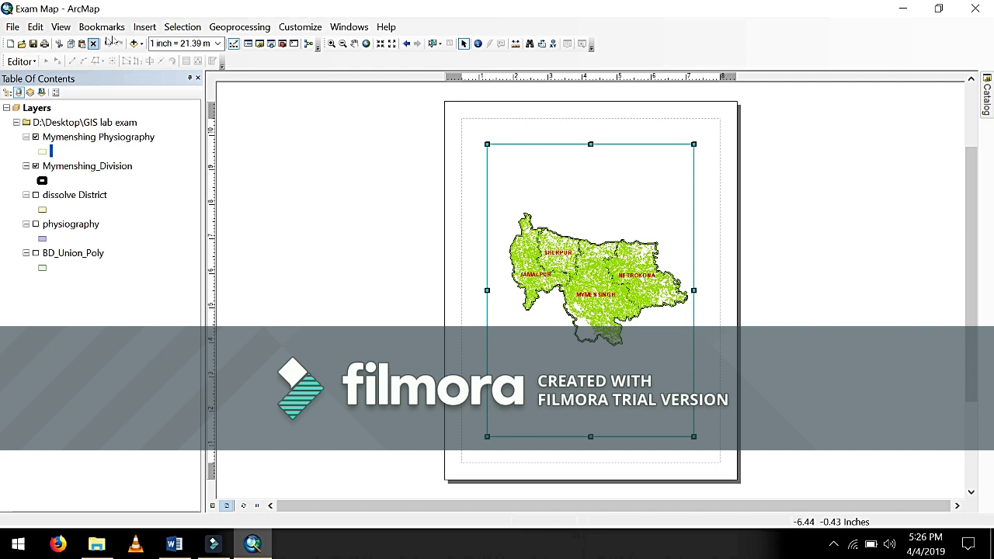
left_click(146, 27)
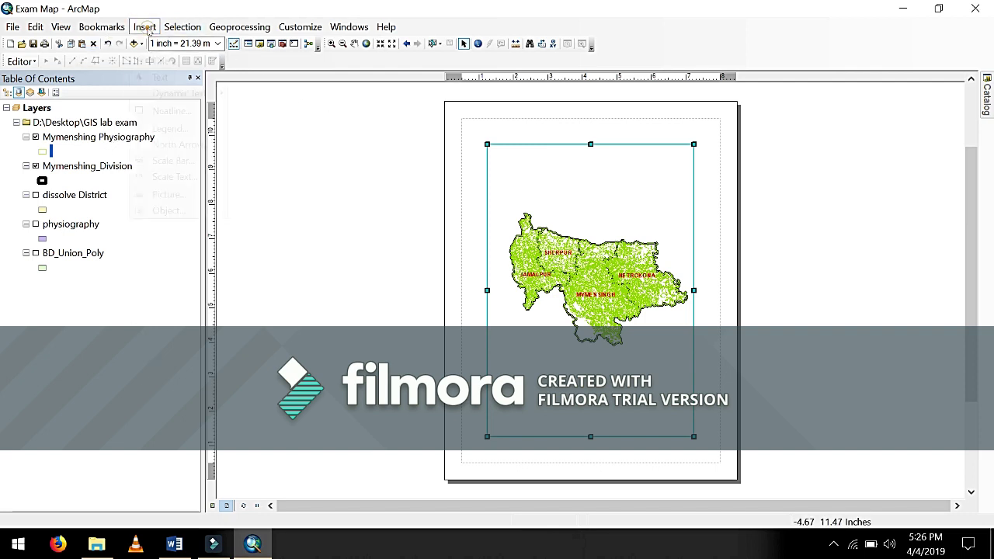
left_click(160, 62)
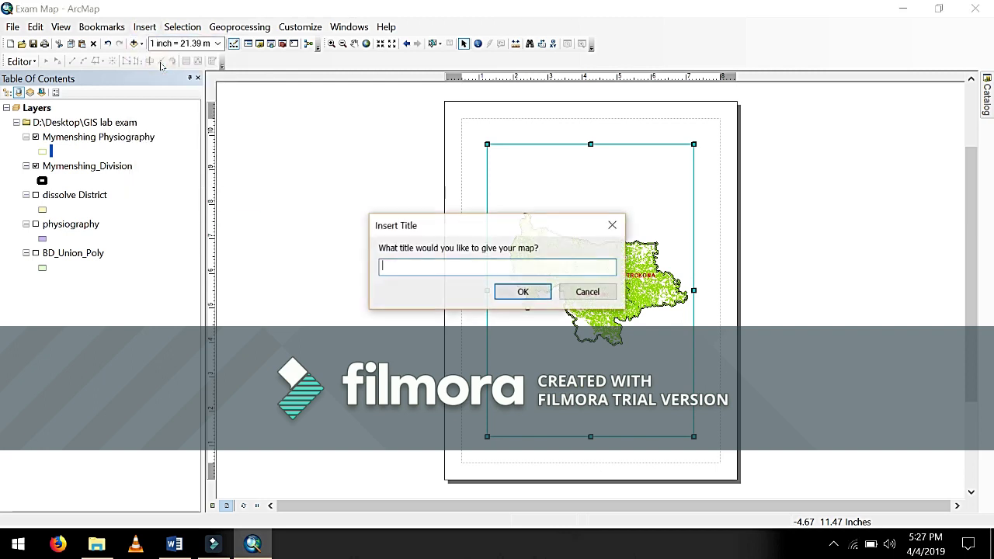
type("M")
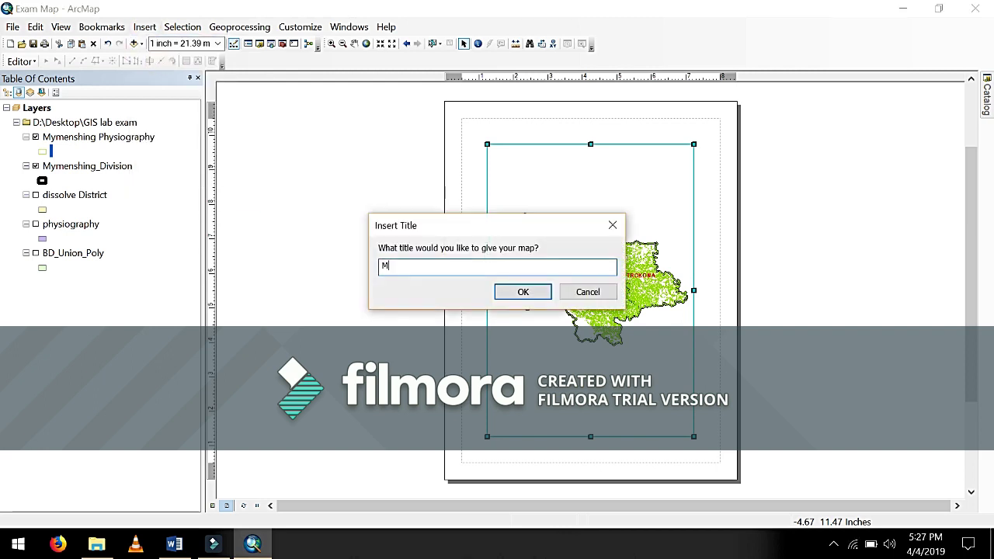
type("ym")
type("enshing Division")
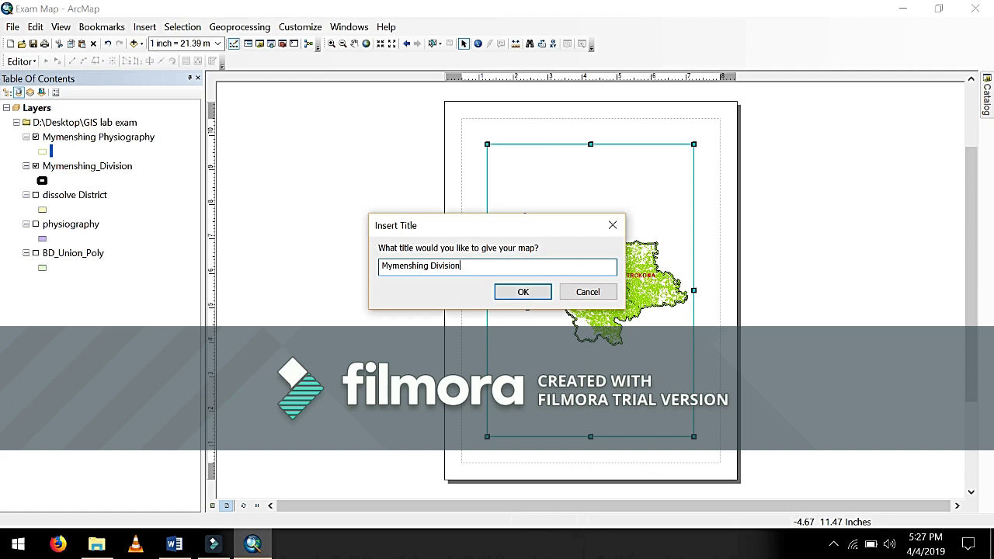
key("Return")
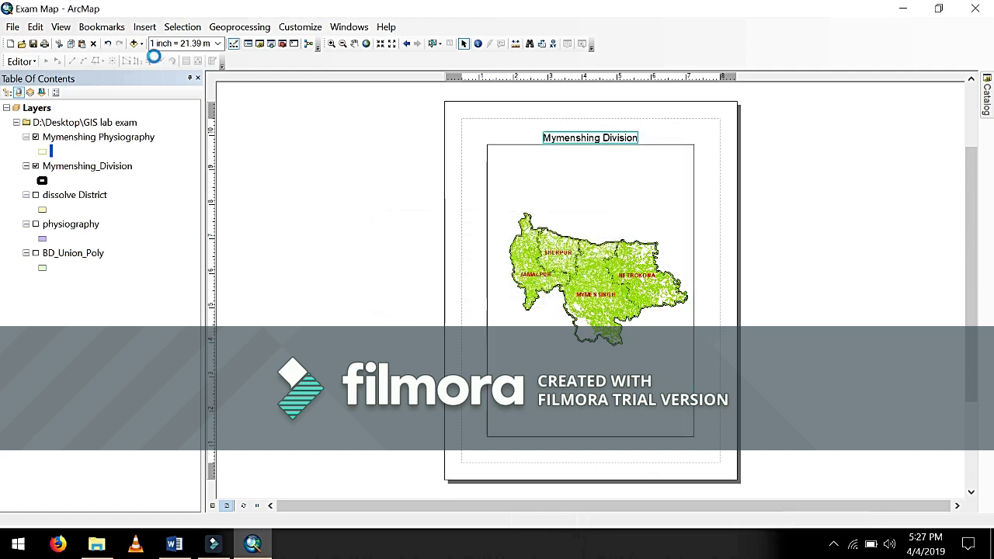
Replace the title's dynamic text with "Mymenshing Division" on the first line and "Physiographic Map" on the second.
double_click(604, 135)
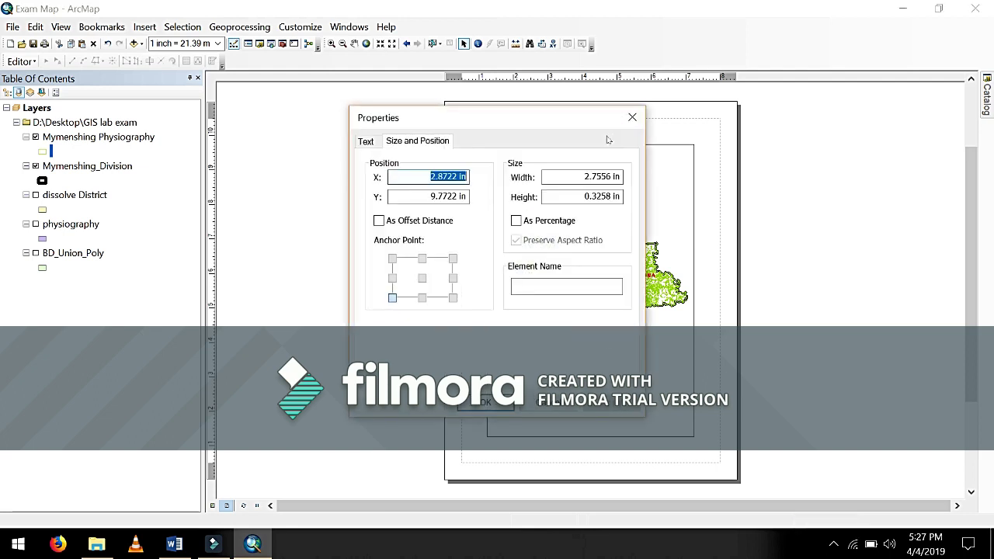
left_click(366, 141)
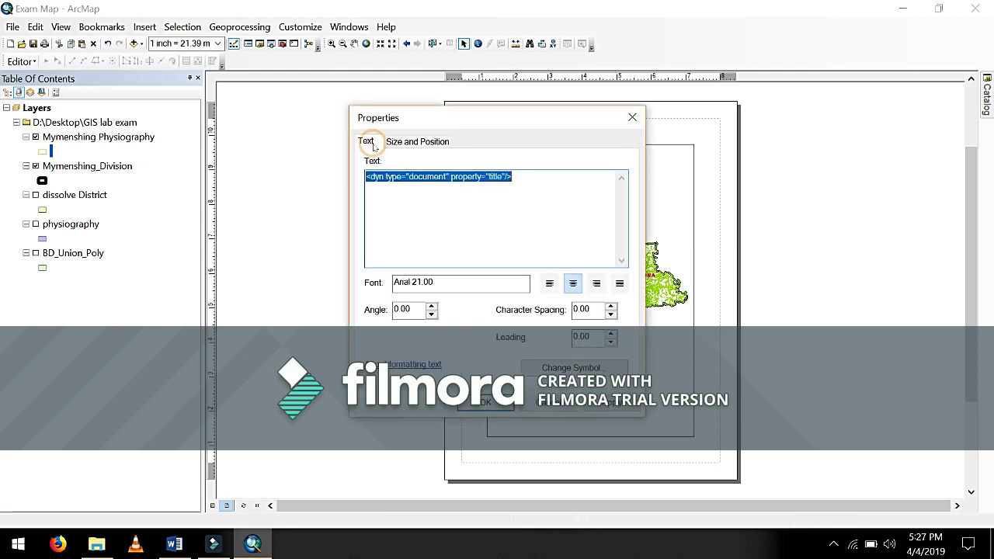
left_click_drag(516, 177, 362, 178)
type("Myme")
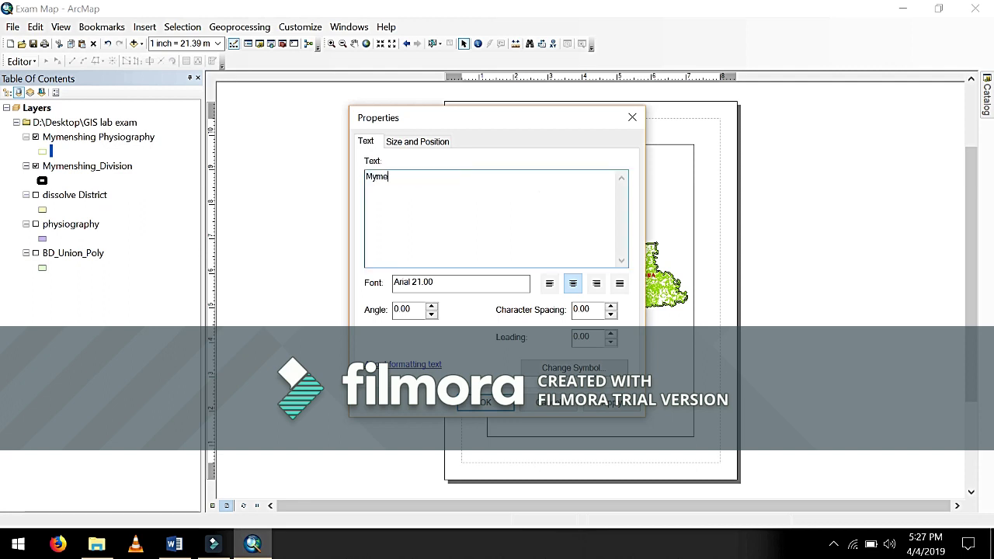
type("nshing Division Phu")
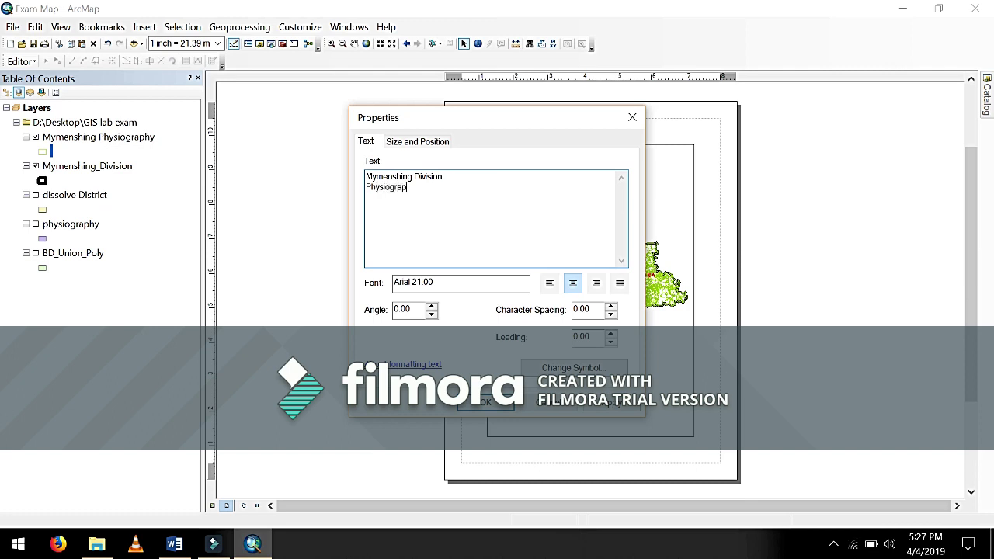
type("siographic Map")
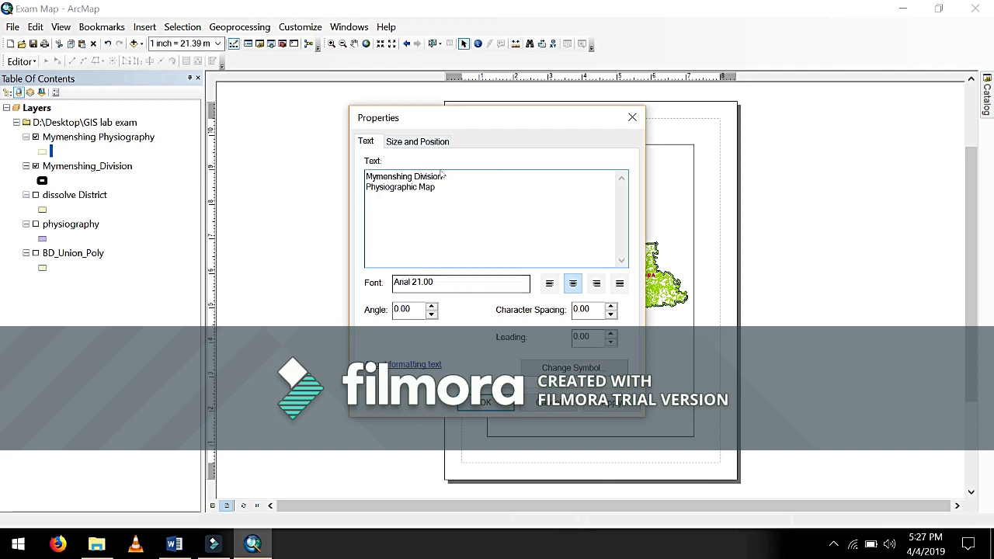
Set the title's width to 4.7556 in and move it inside the data frame, above the map.
left_click(429, 143)
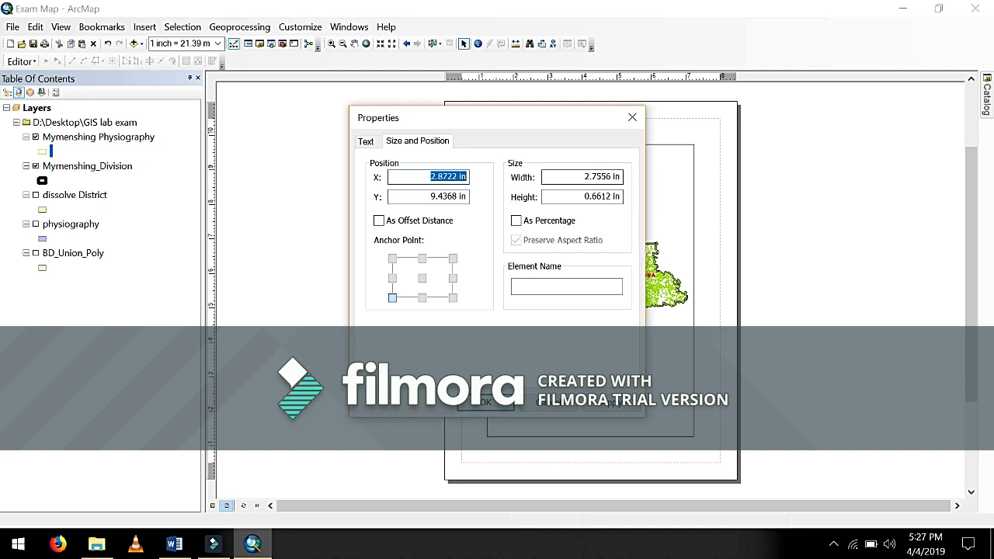
left_click(585, 176)
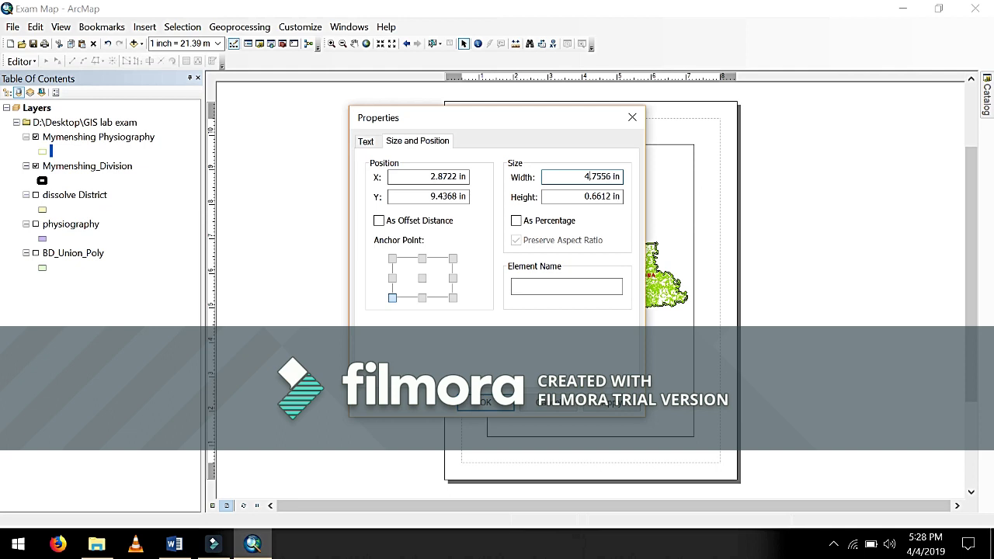
left_click(614, 404)
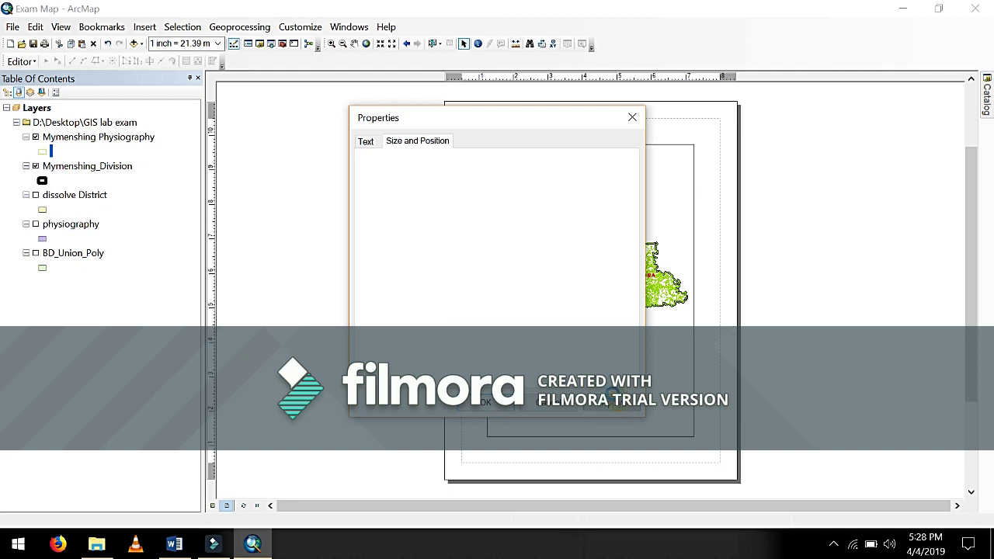
left_click(485, 404)
key("ctrl+c")
key("ctrl+v")
left_click_drag(619, 133, 619, 182)
left_click_drag(622, 177, 617, 167)
left_click(809, 223)
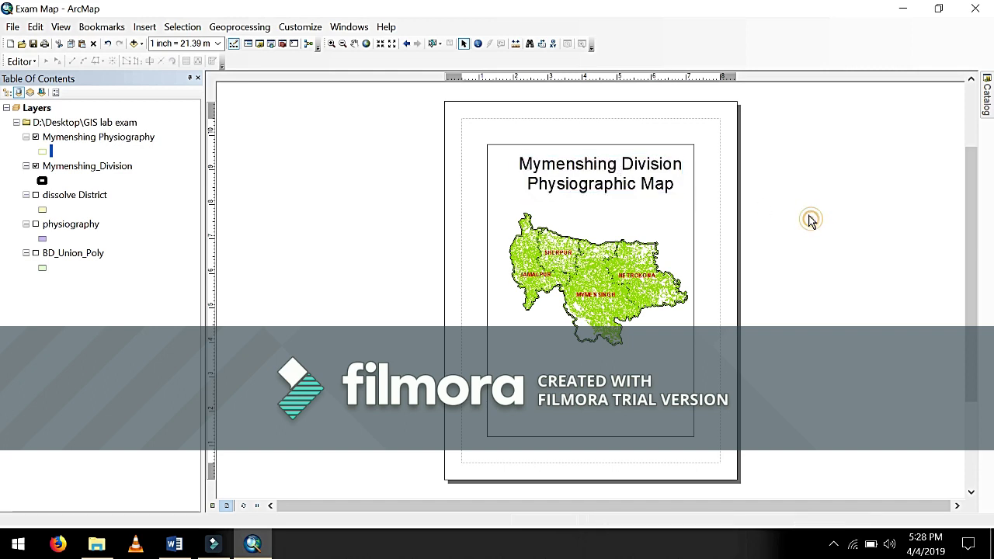
Resize the title to 3.7556 in wide by 0.9011 in high and centre it above the map.
double_click(644, 174)
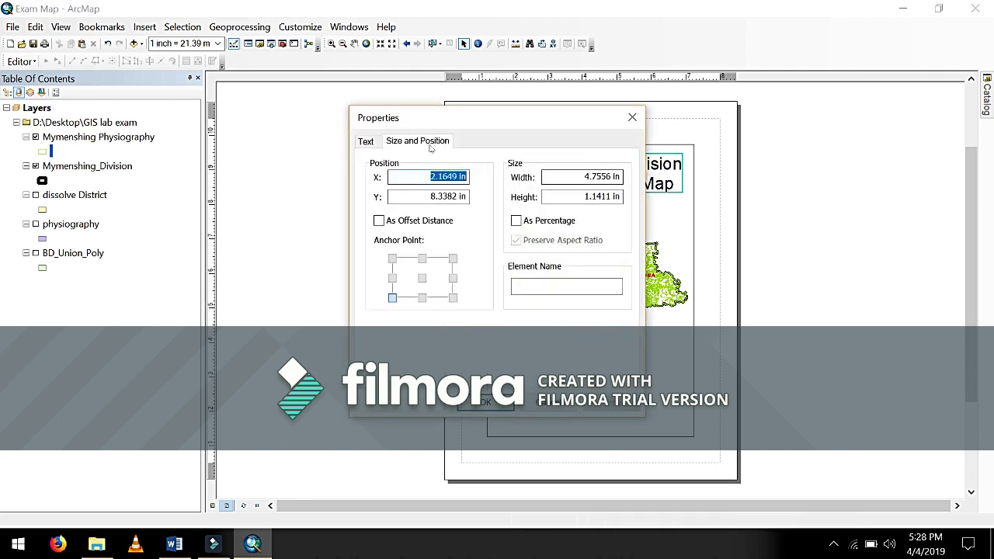
left_click(582, 177)
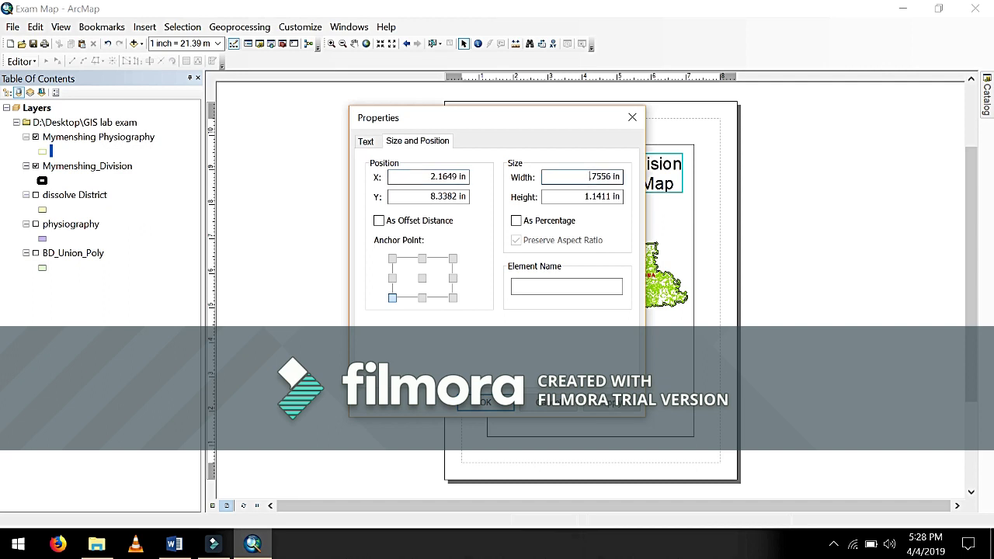
double_click(605, 196)
type("0.9011")
left_click(610, 396)
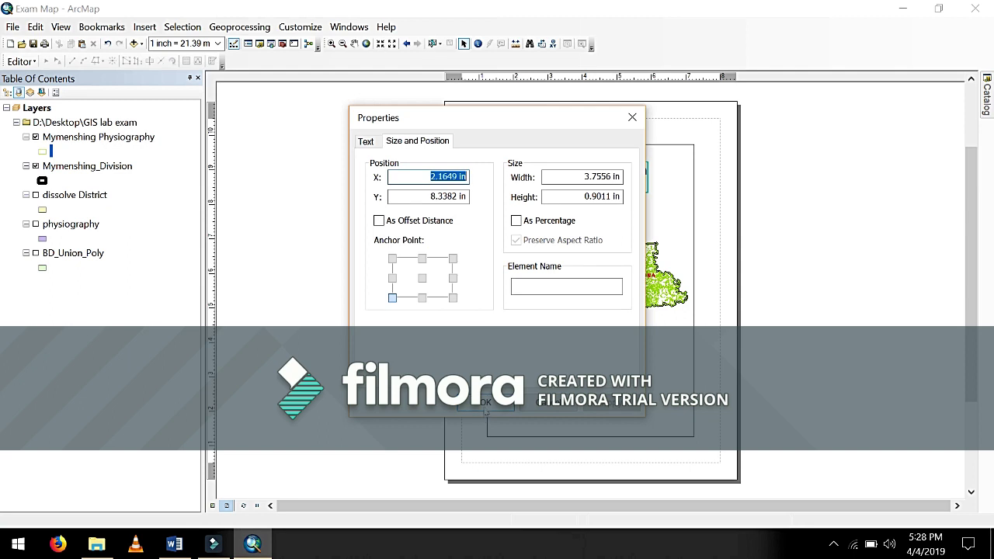
left_click(485, 404)
left_click_drag(591, 169, 614, 172)
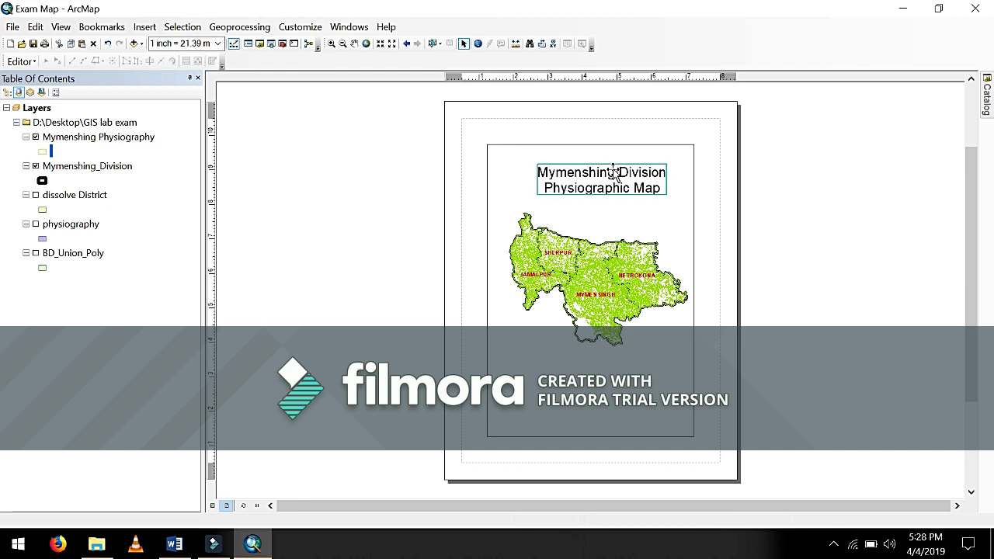
left_click(790, 257)
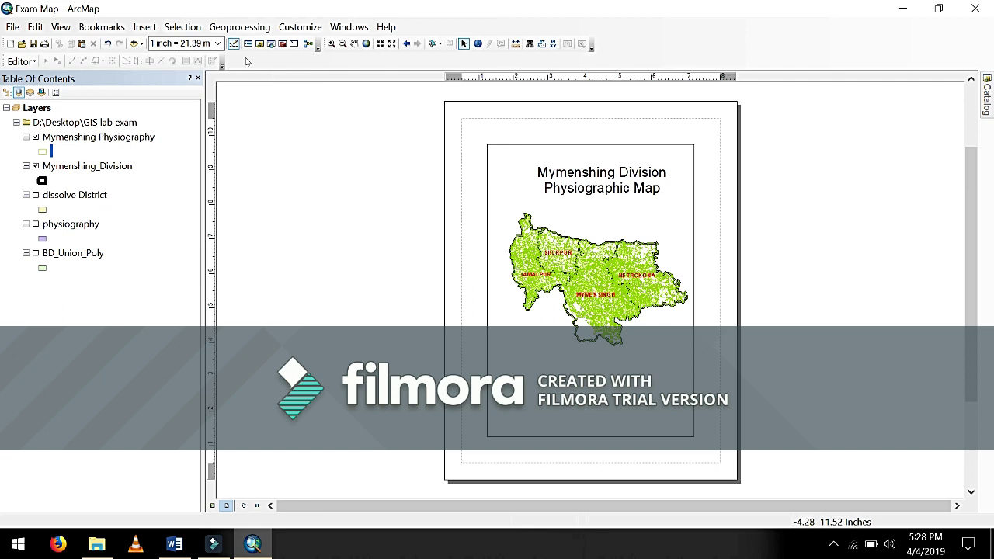
Insert the ESRI North 4 north arrow and place it, enlarged, below the title at the map's upper-right corner.
left_click(144, 27)
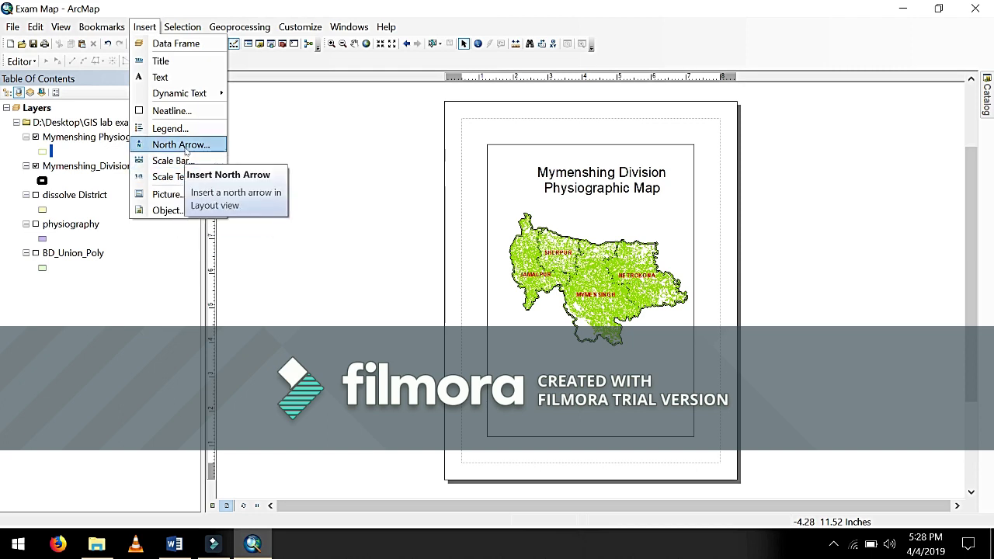
left_click(186, 149)
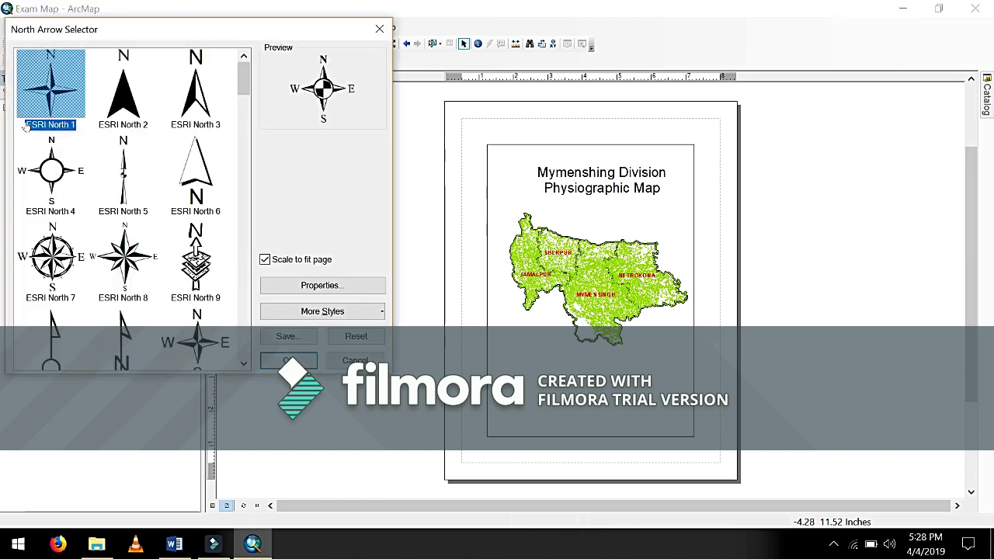
left_click(51, 191)
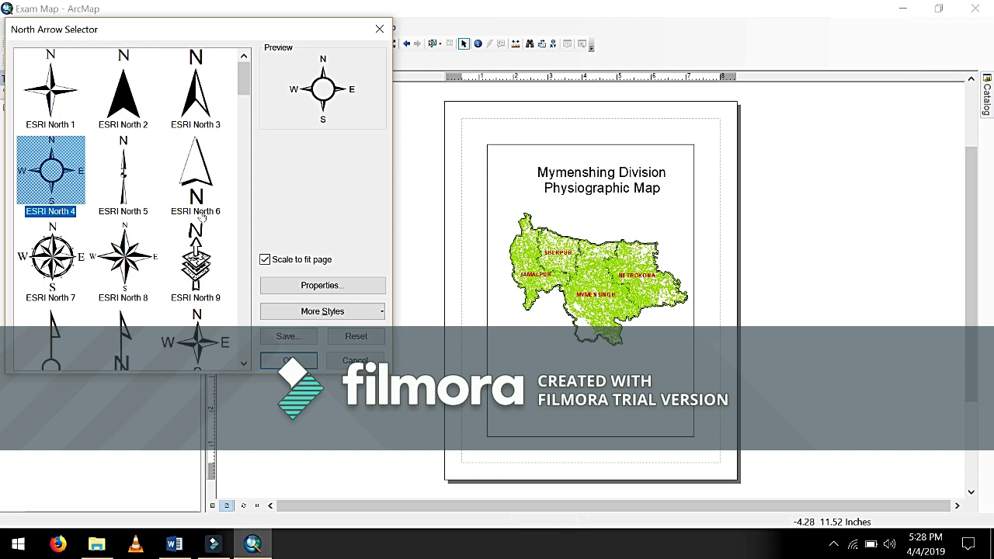
left_click(288, 360)
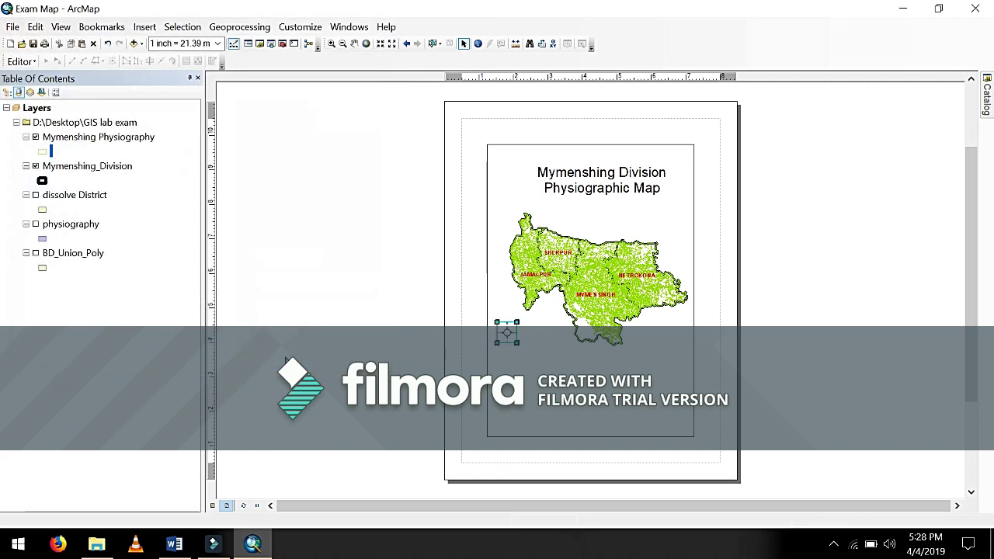
left_click_drag(507, 332, 640, 231)
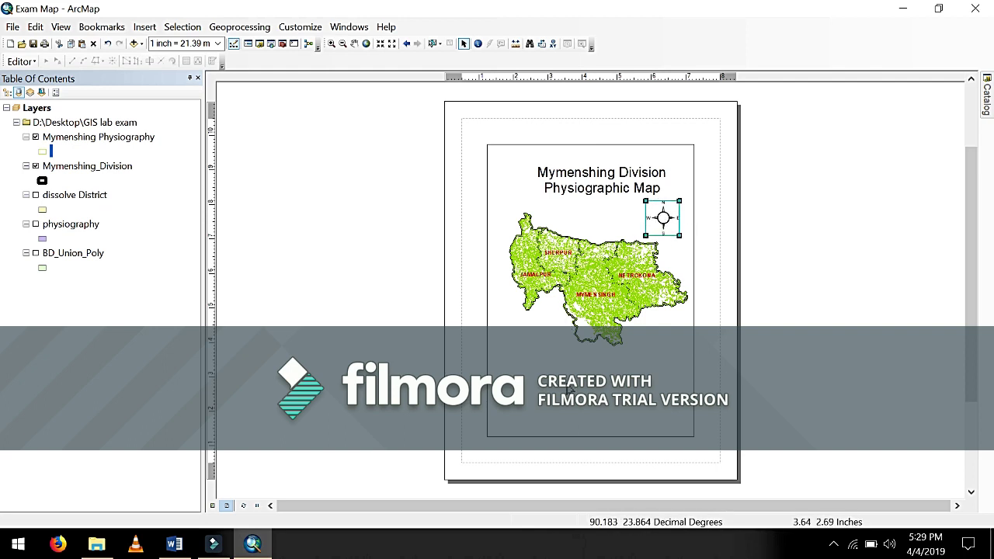
left_click(804, 289)
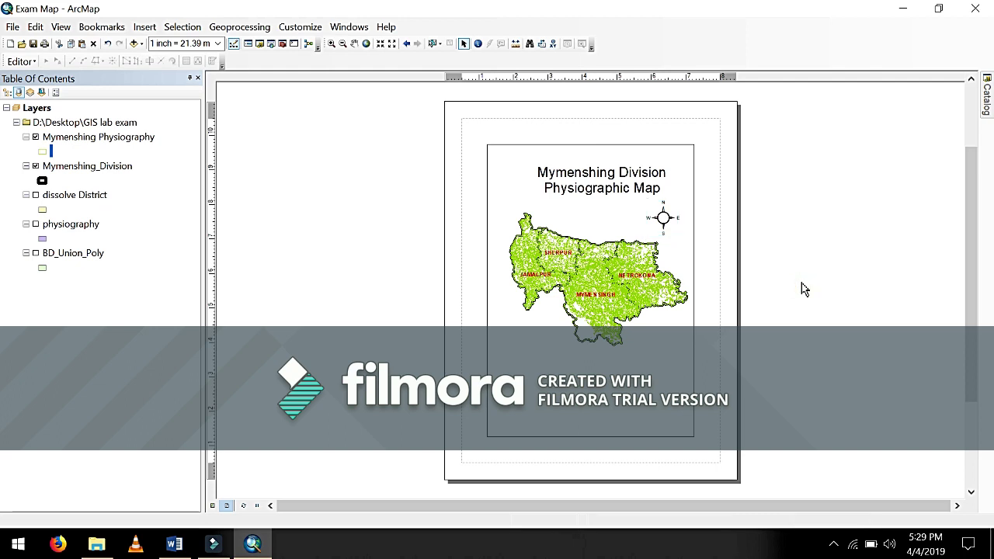
Insert a one-column legend for Mymenshing Physiography and Mymenshing_Division with default patches and spacing, and move it below the map.
left_click(157, 29)
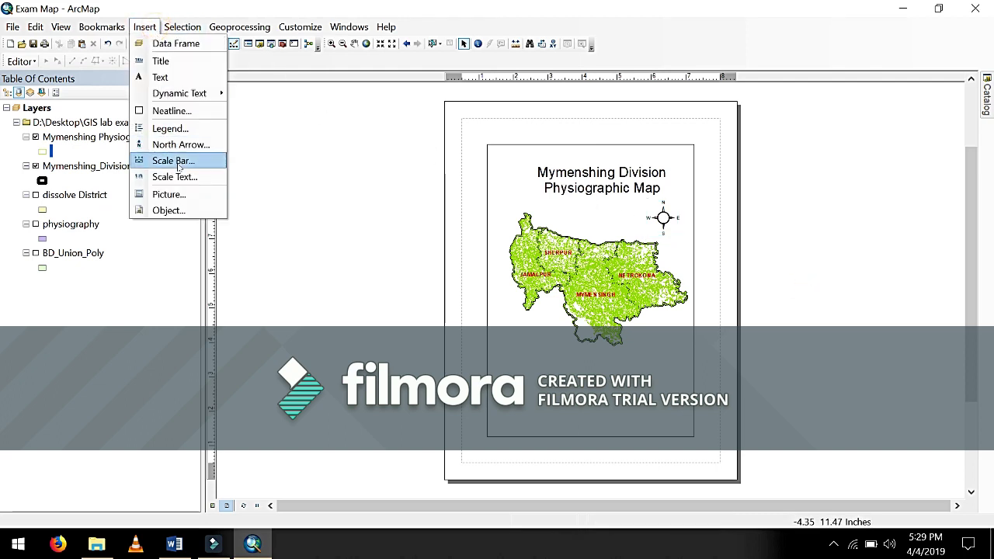
left_click(176, 129)
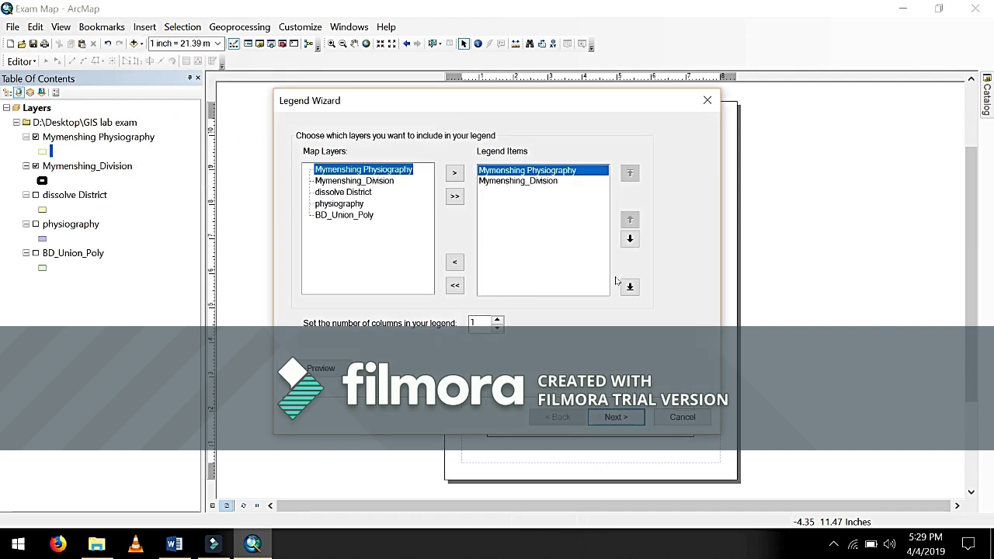
left_click(614, 417)
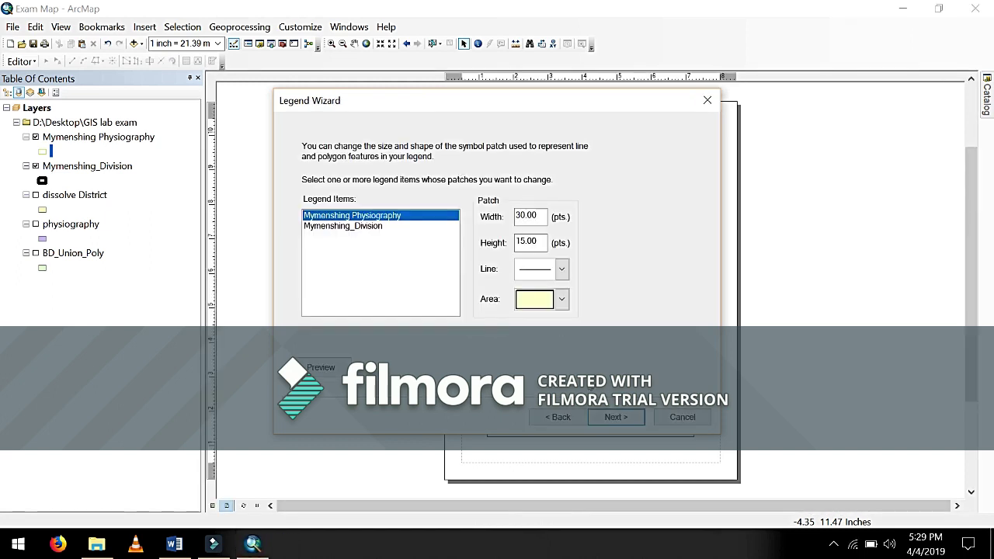
left_click(599, 417)
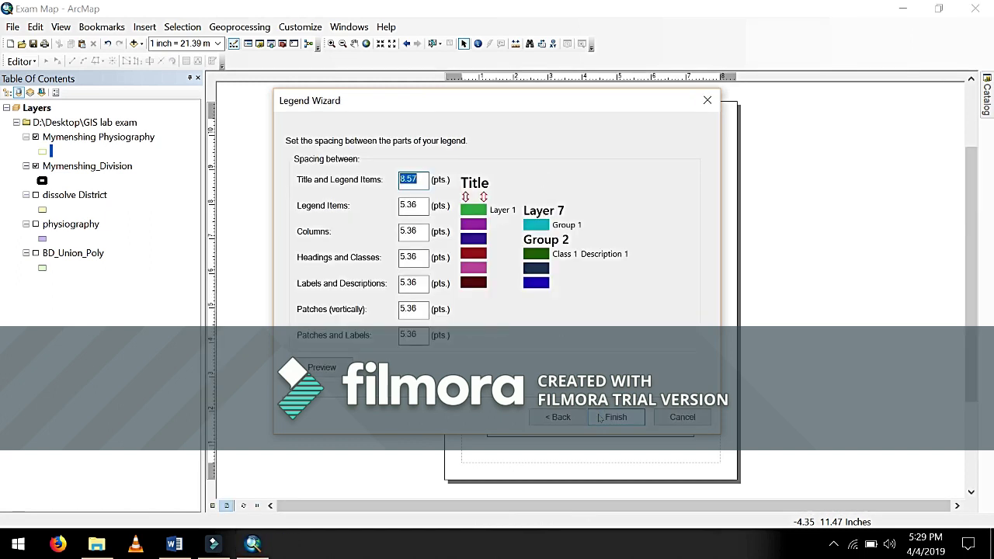
left_click(599, 418)
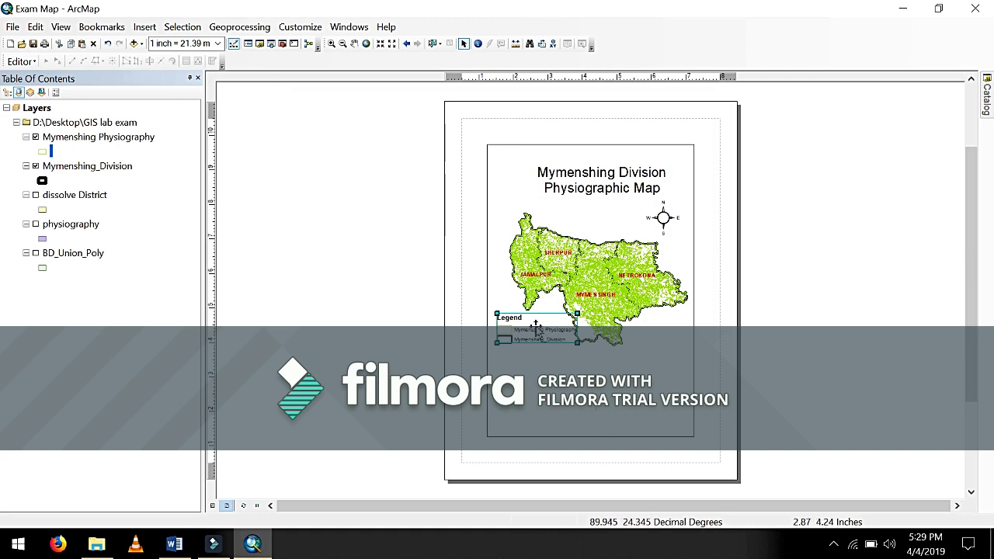
left_click_drag(549, 336, 542, 367)
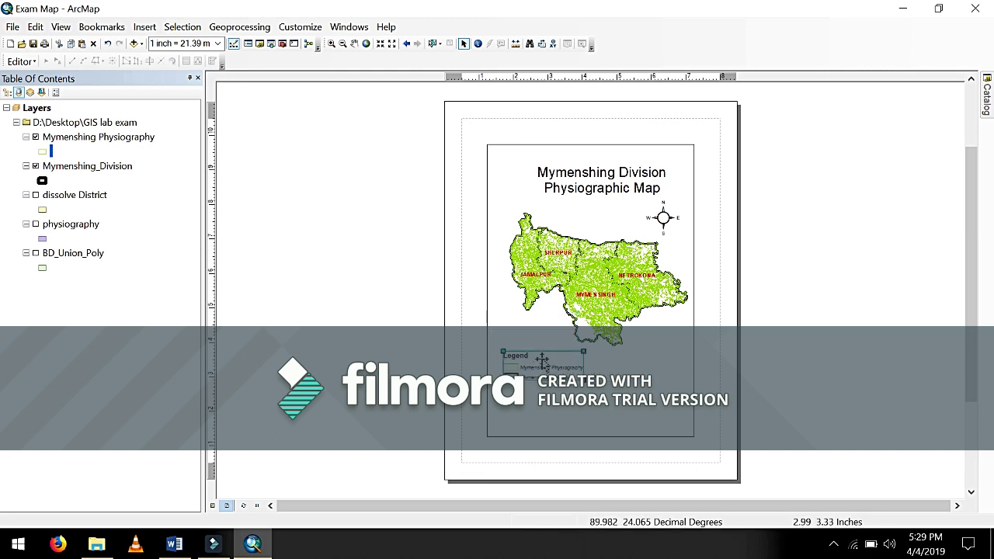
left_click(641, 368)
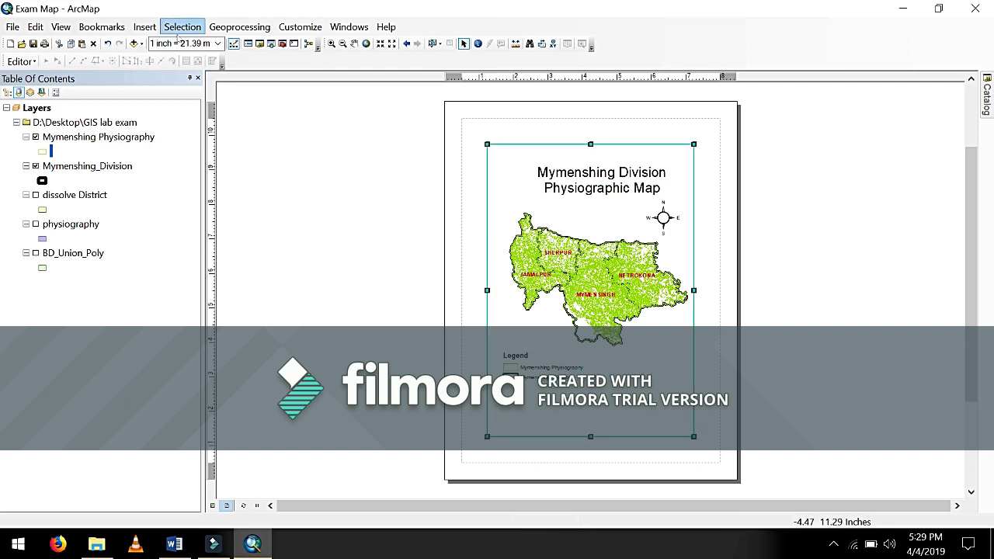
Insert a Stepped Scale Line scale bar and move it below the map, to the right of the legend.
left_click(146, 27)
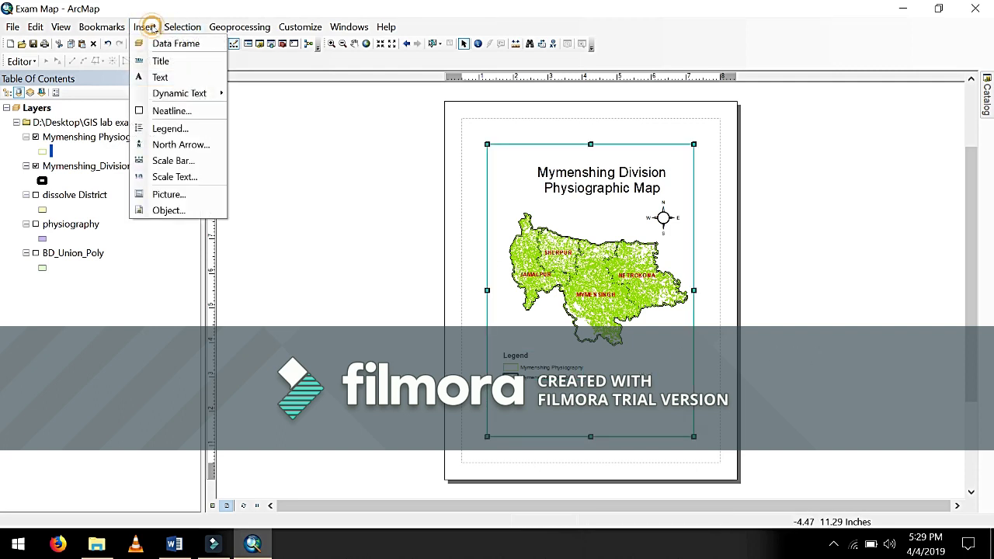
left_click(177, 163)
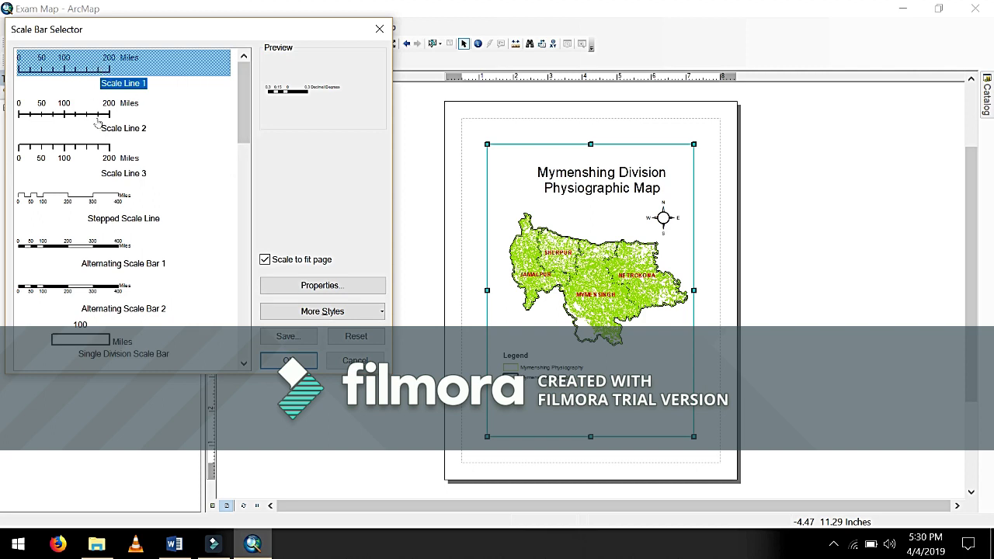
left_click(96, 202)
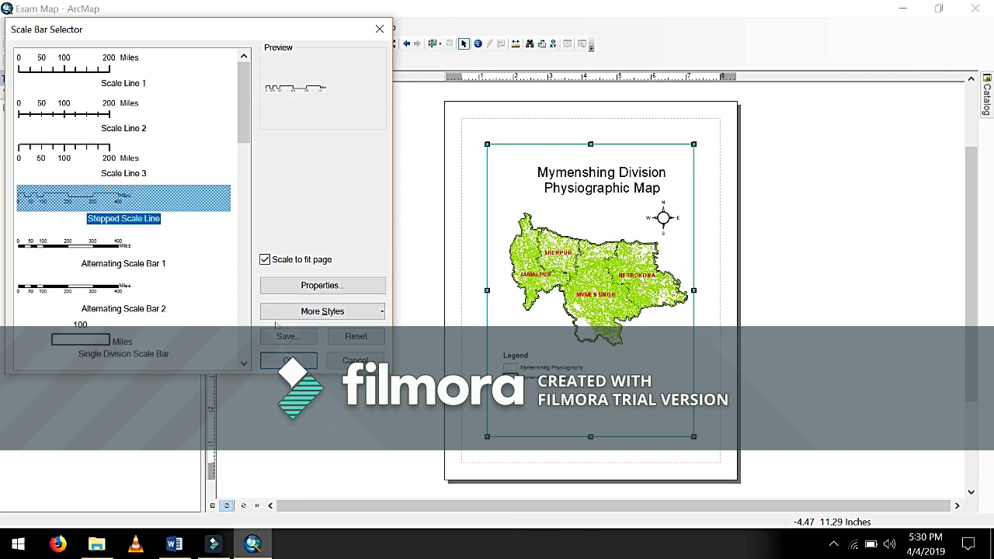
left_click(281, 359)
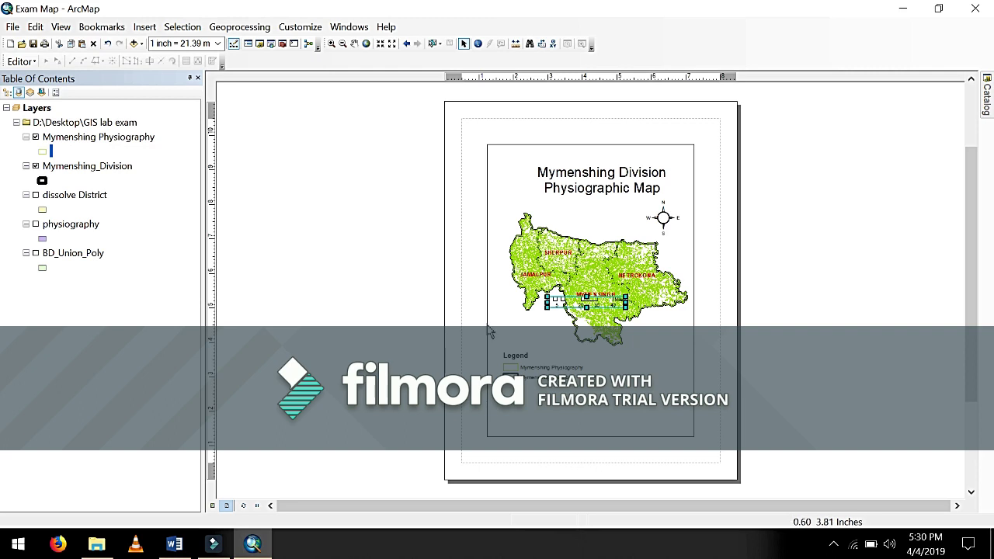
left_click_drag(598, 306, 661, 373)
left_click(801, 355)
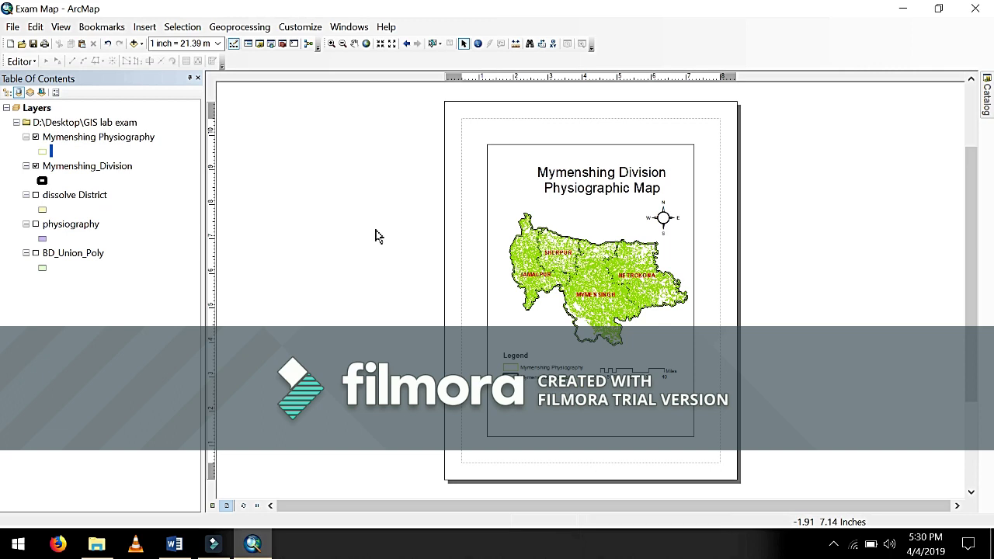
left_click(143, 24)
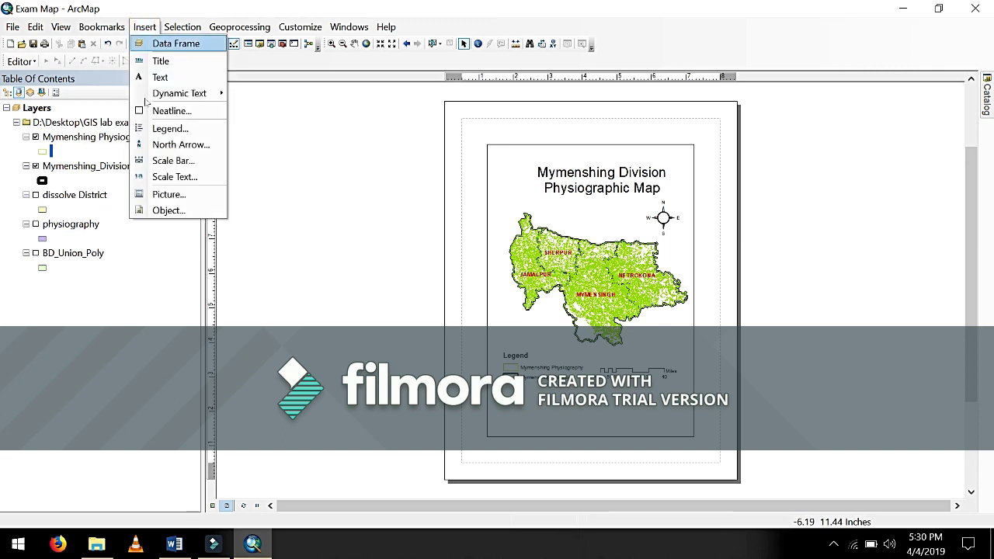
mouse_move(190, 94)
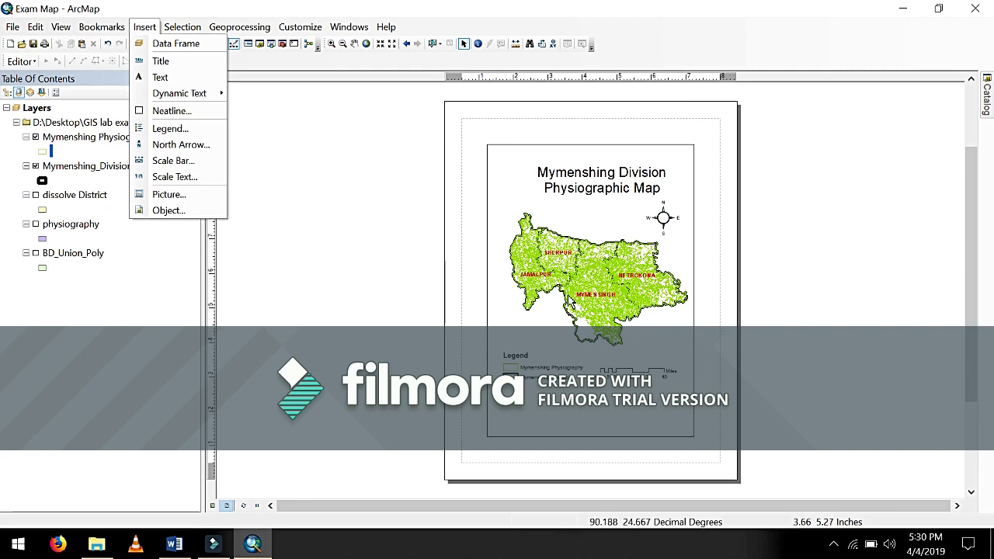
left_click(571, 301)
Start a new graticule grid in the data frame's properties and set its appearance to labels only.
right_click(571, 299)
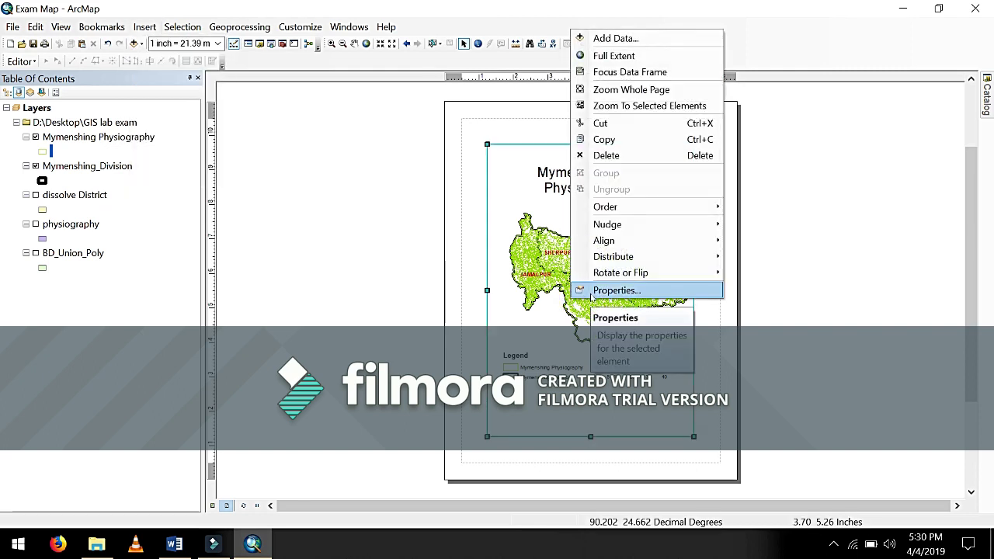
left_click(598, 290)
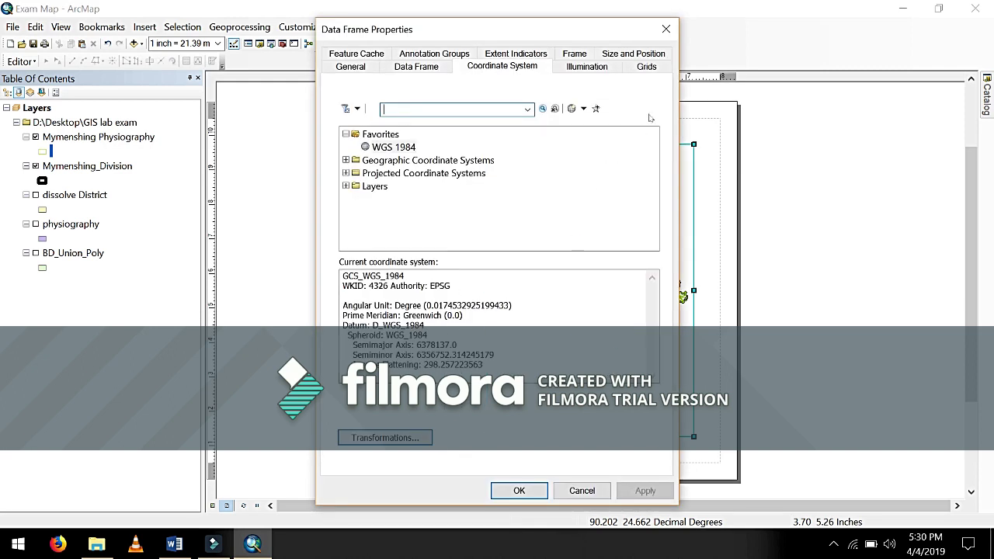
left_click(647, 67)
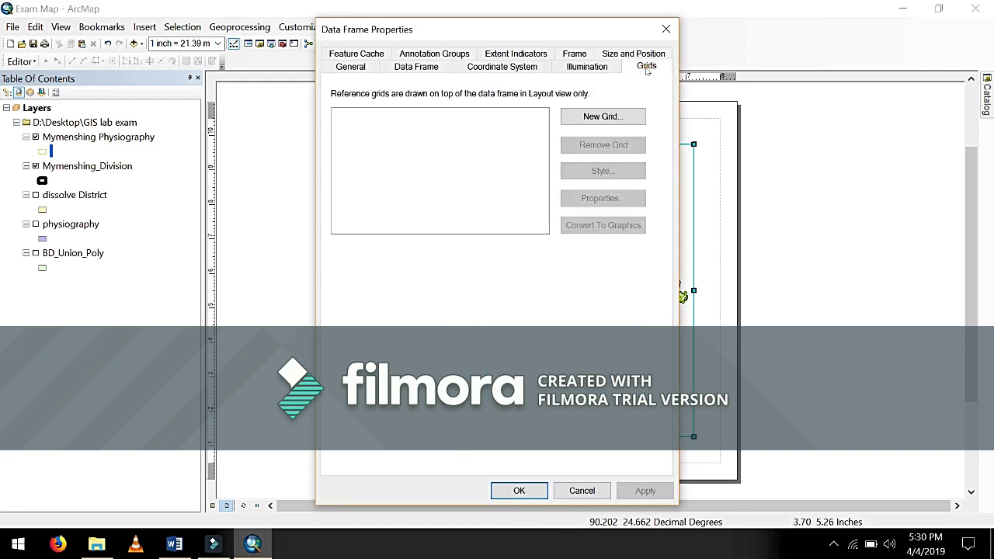
left_click(596, 121)
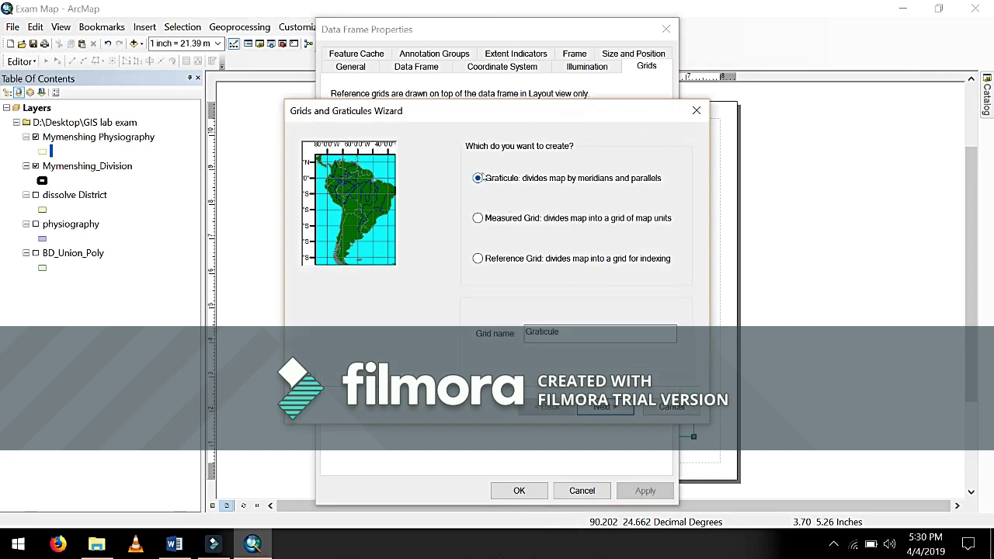
left_click(604, 410)
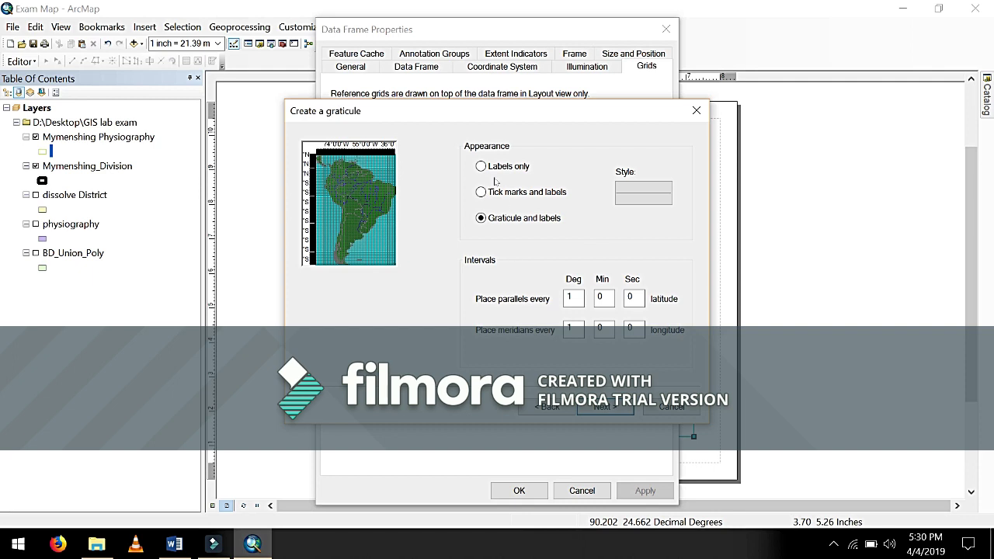
left_click(482, 168)
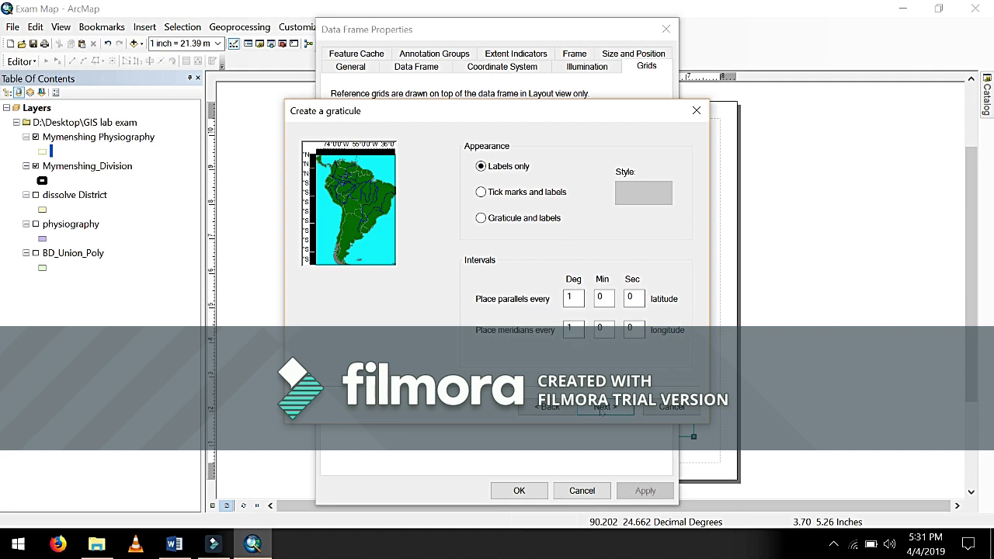
Turn off the graticule's minor division ticks, keep the simple border, and apply the grid to the data frame.
left_click(602, 409)
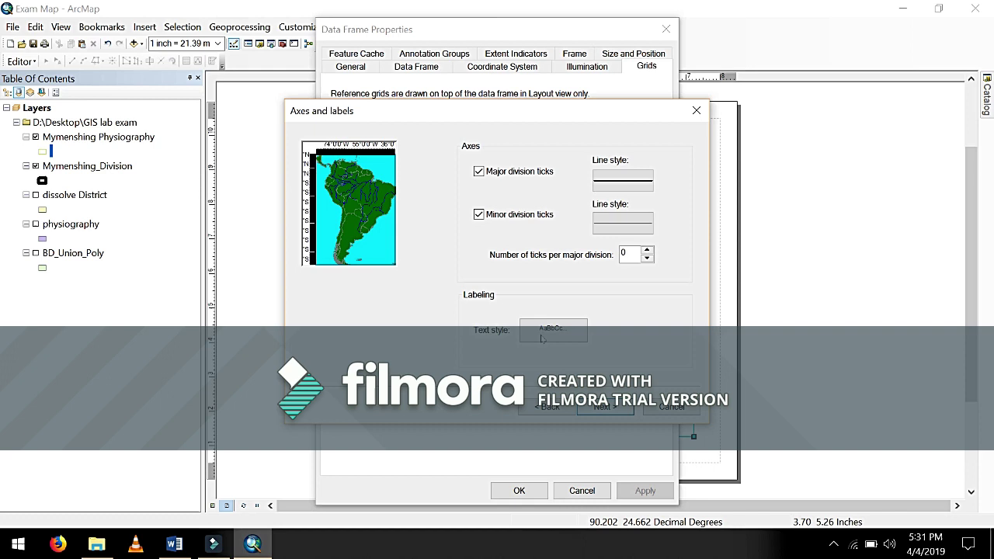
left_click(479, 215)
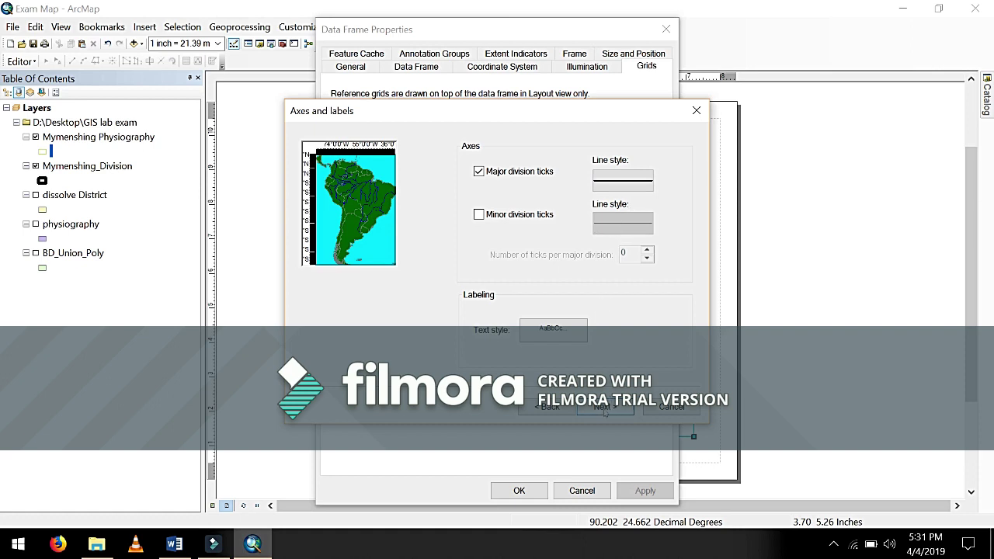
left_click(605, 410)
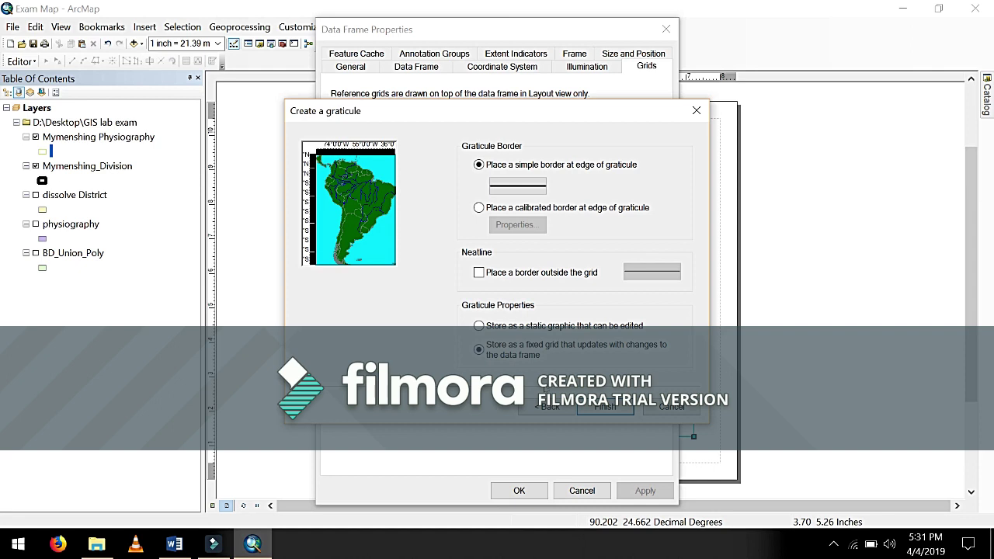
left_click(604, 409)
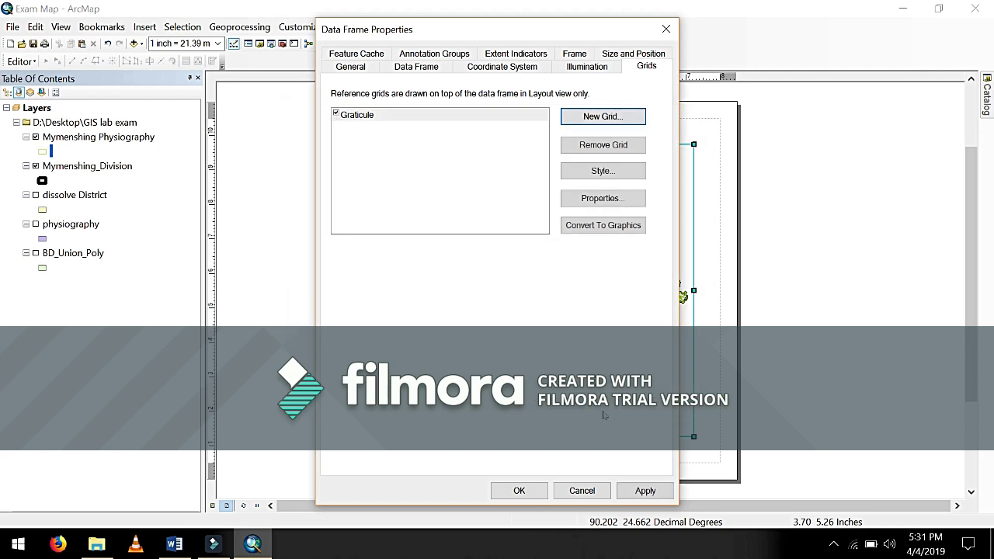
left_click(649, 498)
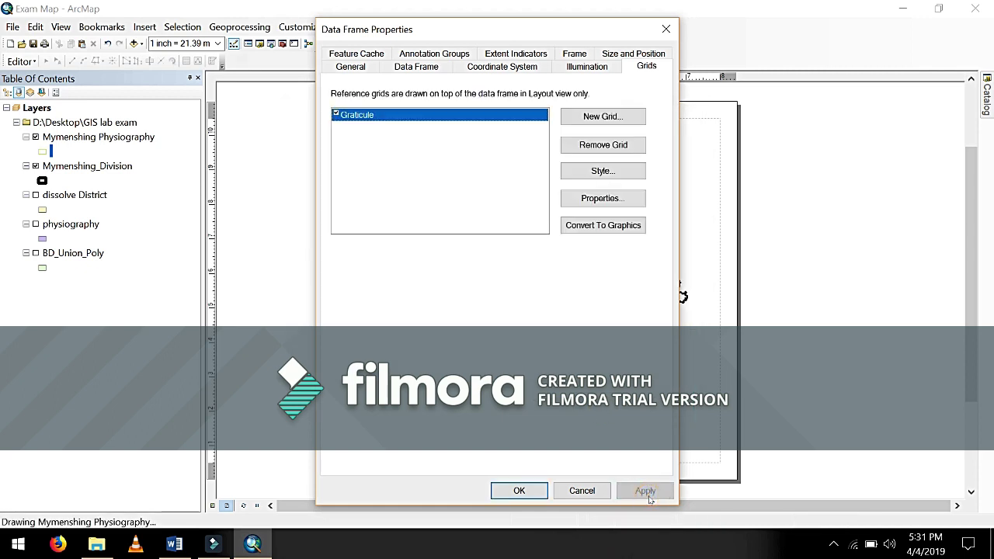
left_click(519, 490)
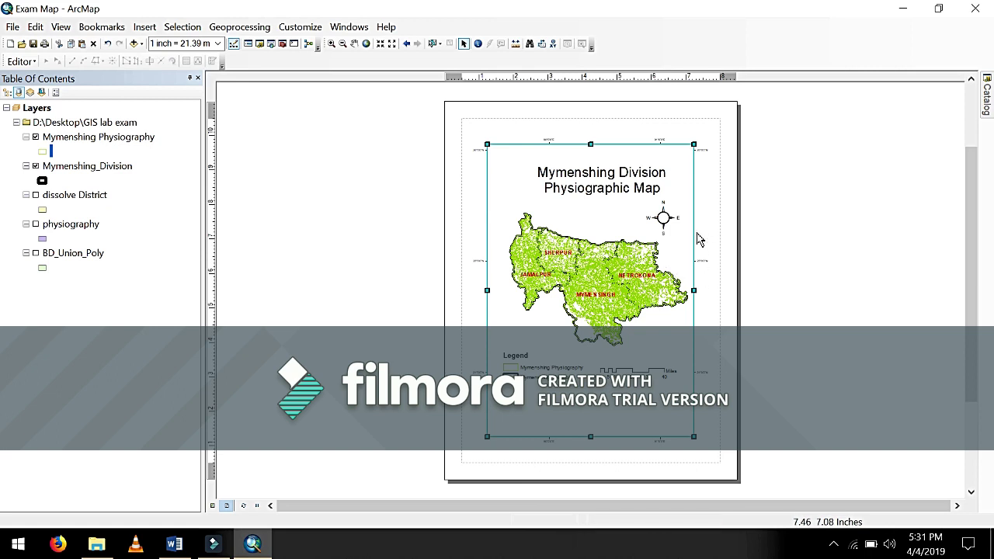
left_click(426, 247)
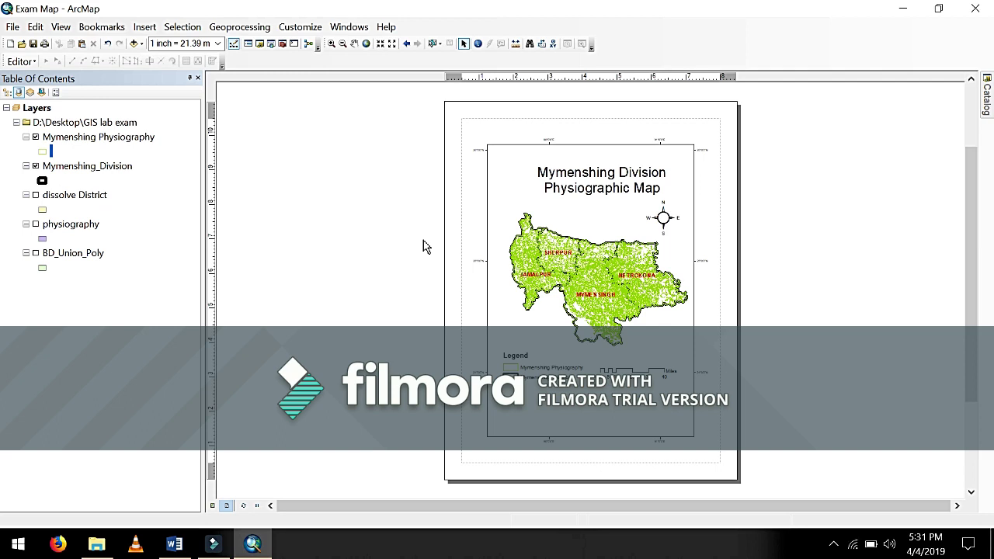
left_click(14, 30)
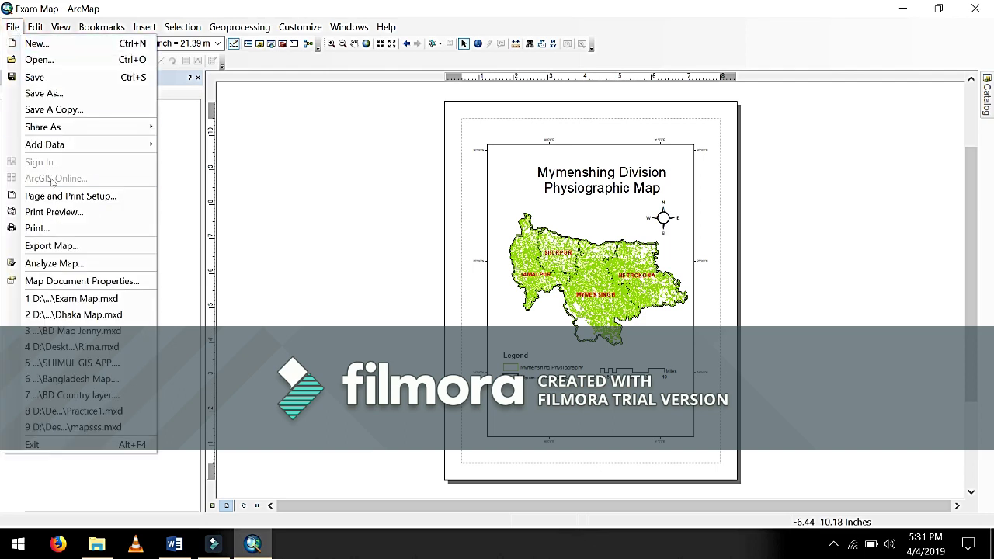
left_click(62, 249)
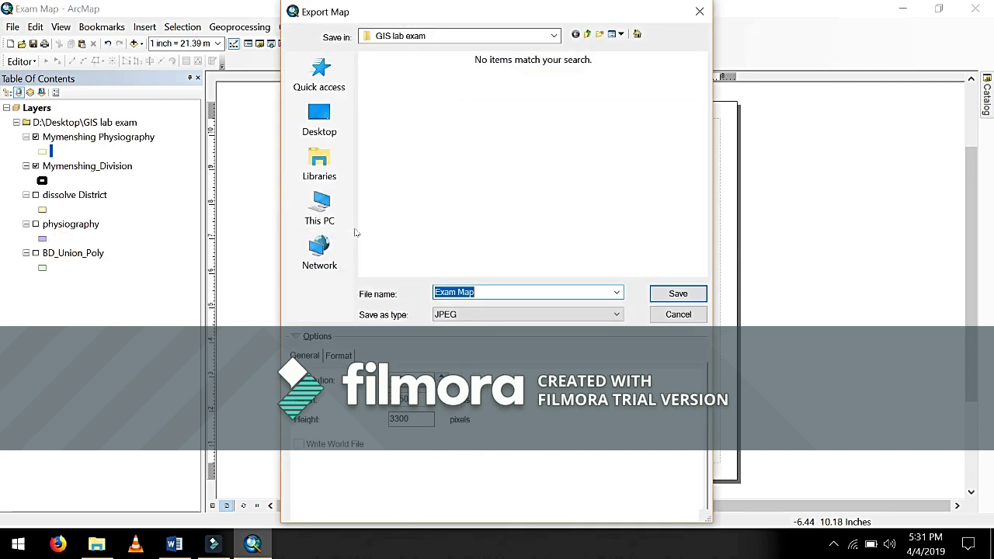
left_click(553, 35)
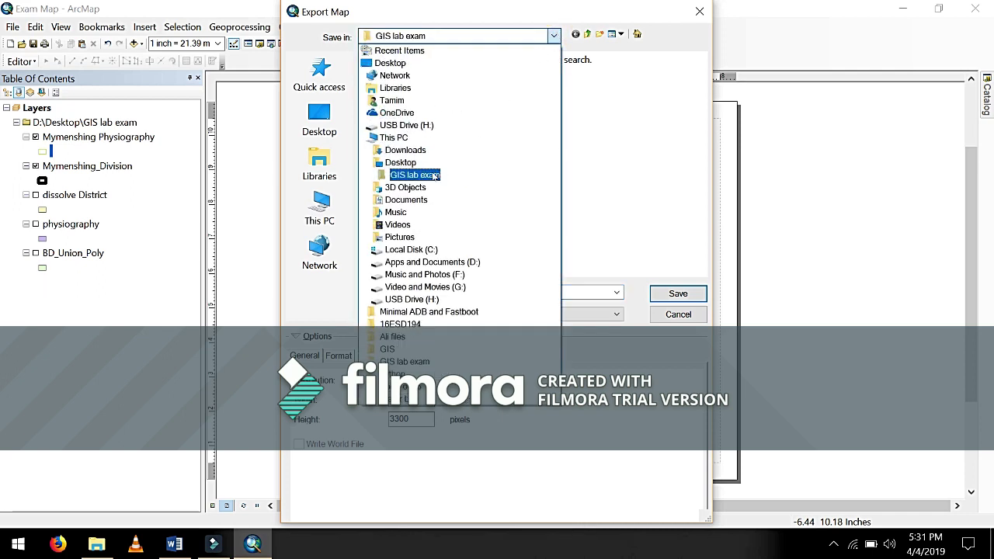
left_click(431, 175)
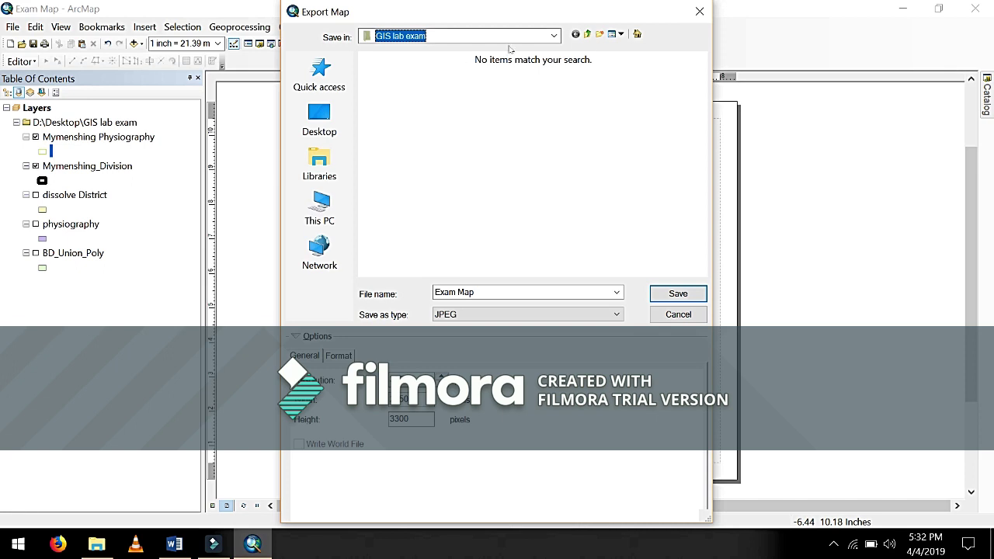
left_click(698, 14)
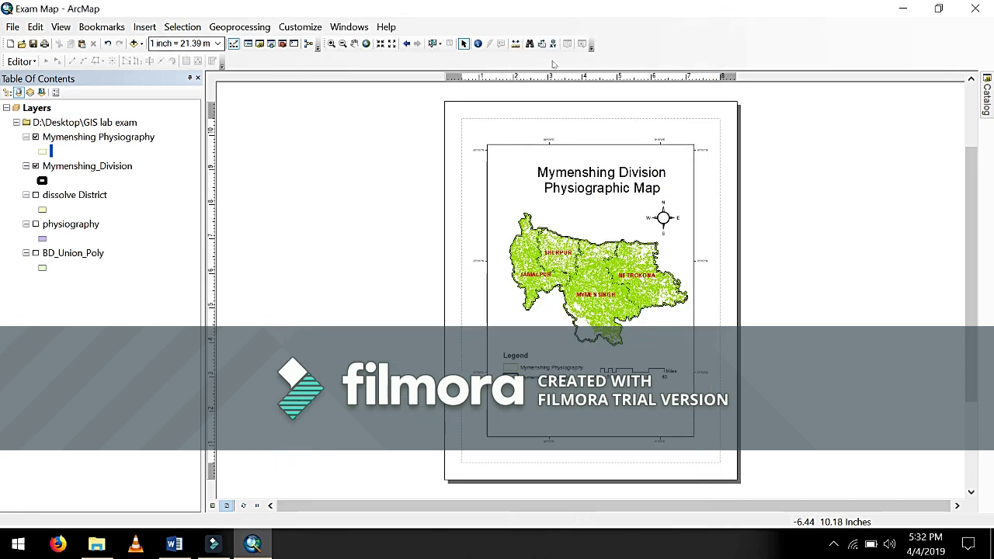
Disconnect the D:\Desktop\GIS lab exam folder from the Catalog's folder connections.
left_click(991, 91)
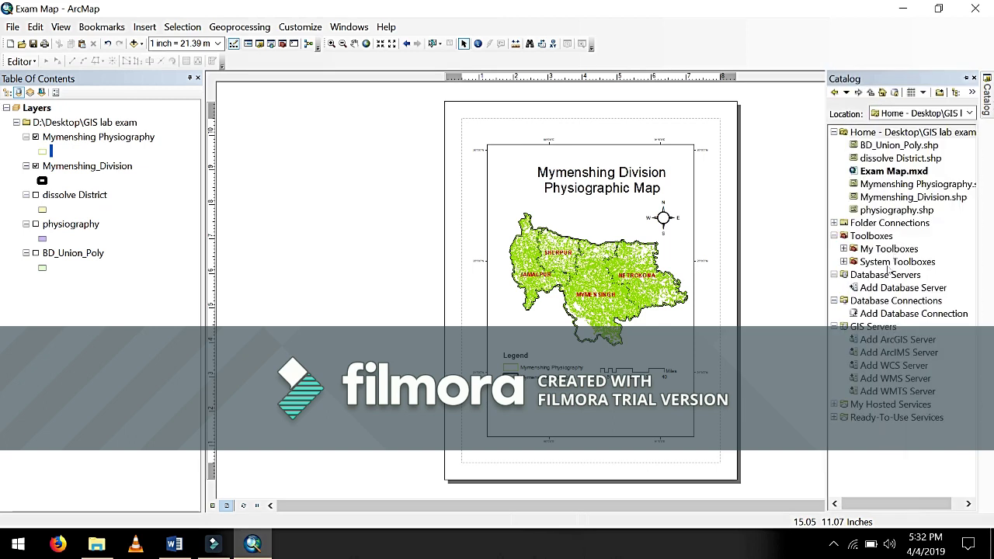
left_click(834, 224)
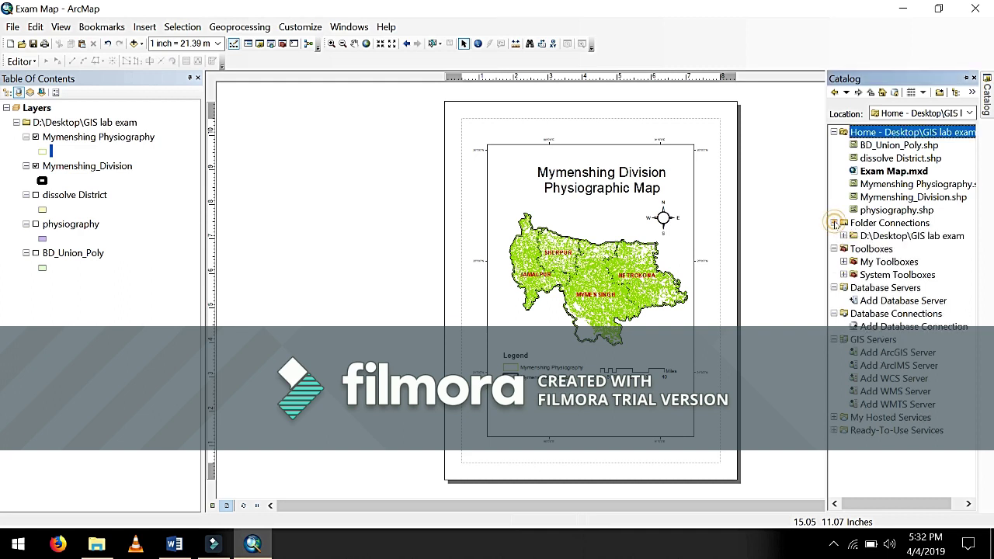
left_click(918, 237)
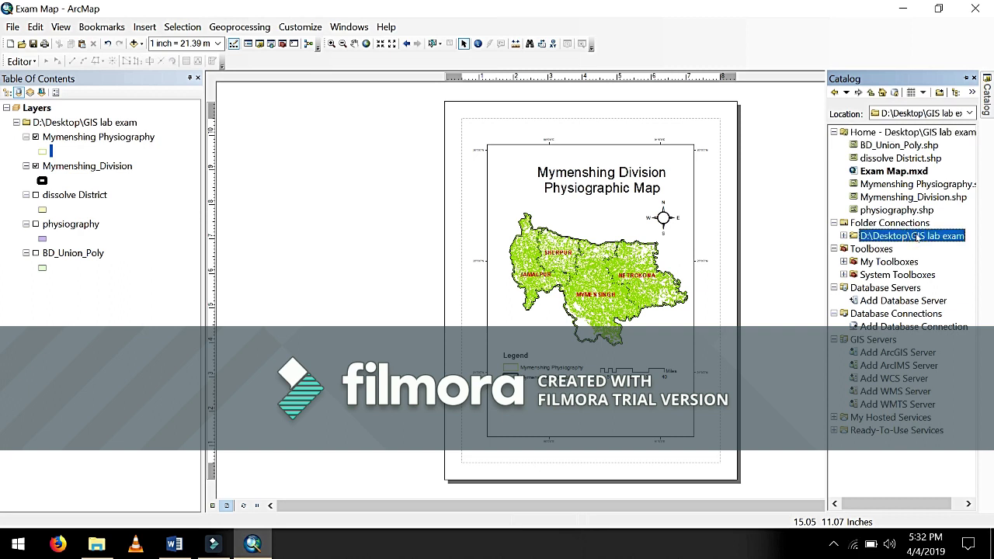
right_click(917, 239)
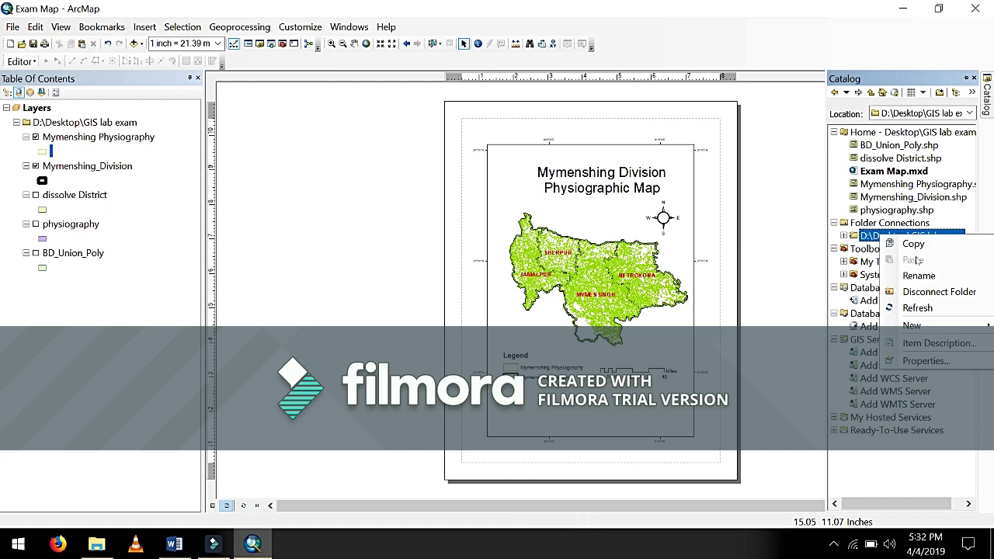
left_click(915, 293)
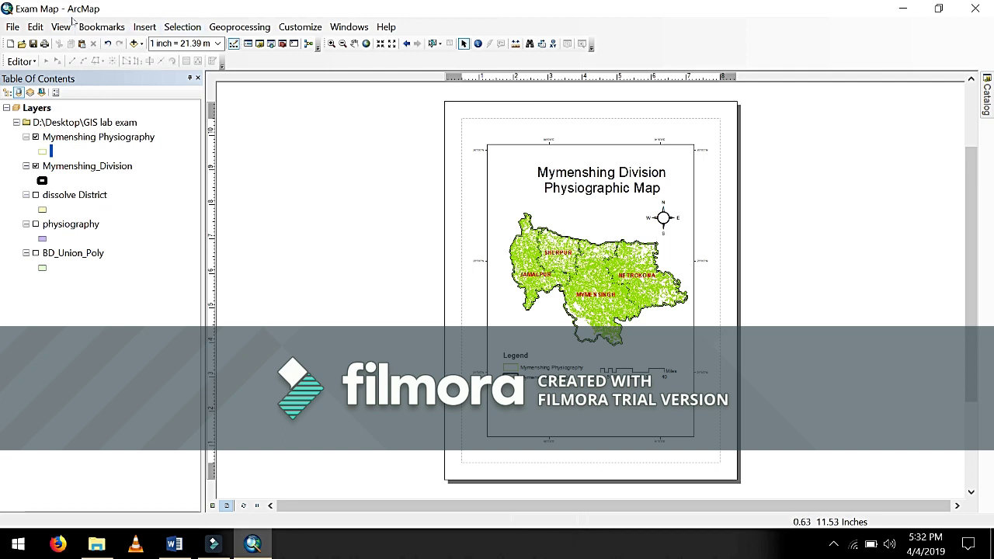
Export the map layout to the GIS lab exam folder as a JPEG named Mymenshing Map.
left_click(13, 27)
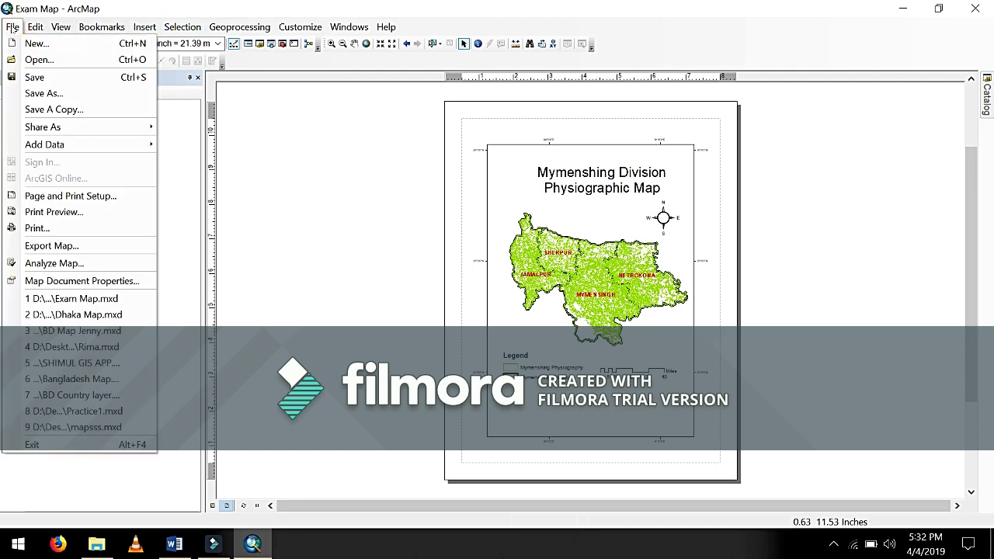
left_click(67, 246)
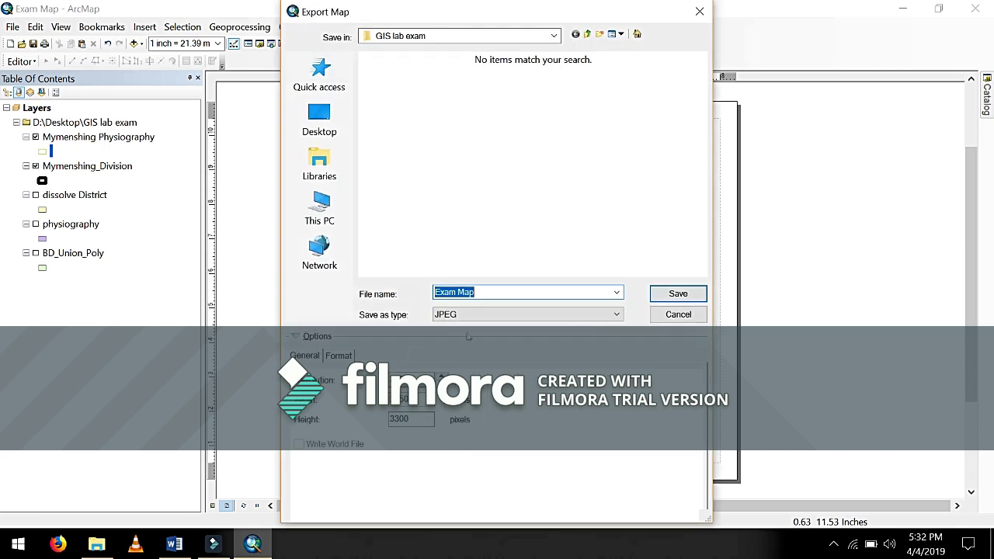
left_click(466, 314)
left_click(453, 389)
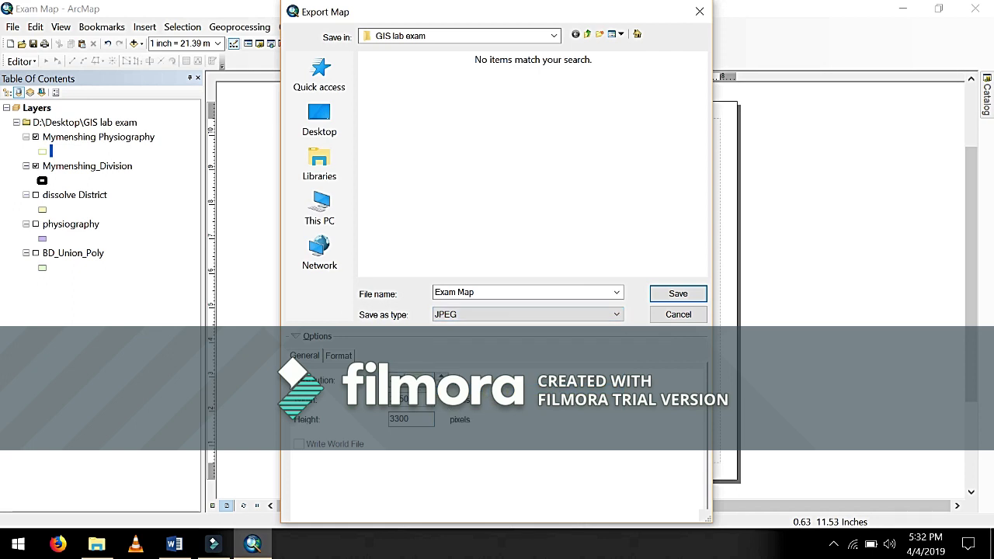
key("BackSpace")
key("BackSpace")
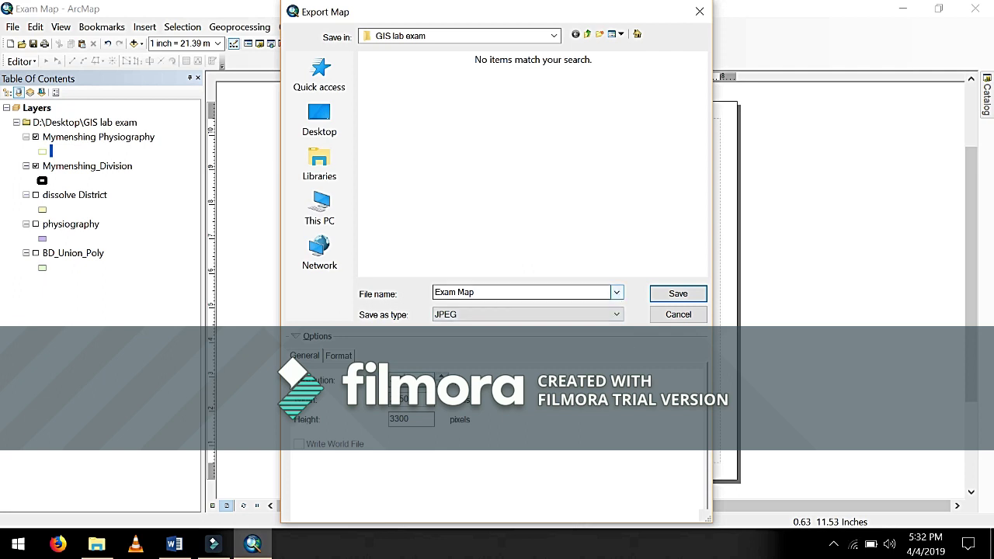
left_click(588, 293)
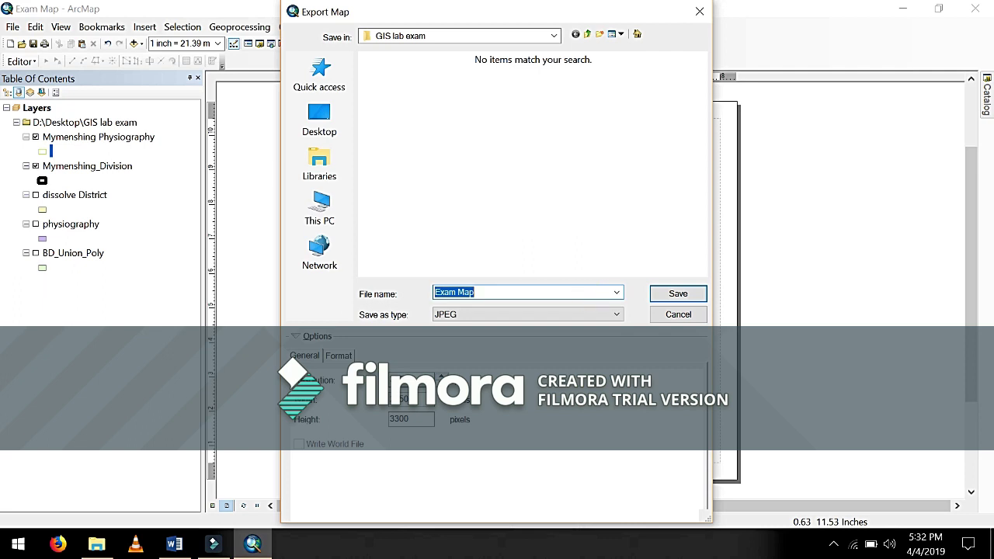
type("M")
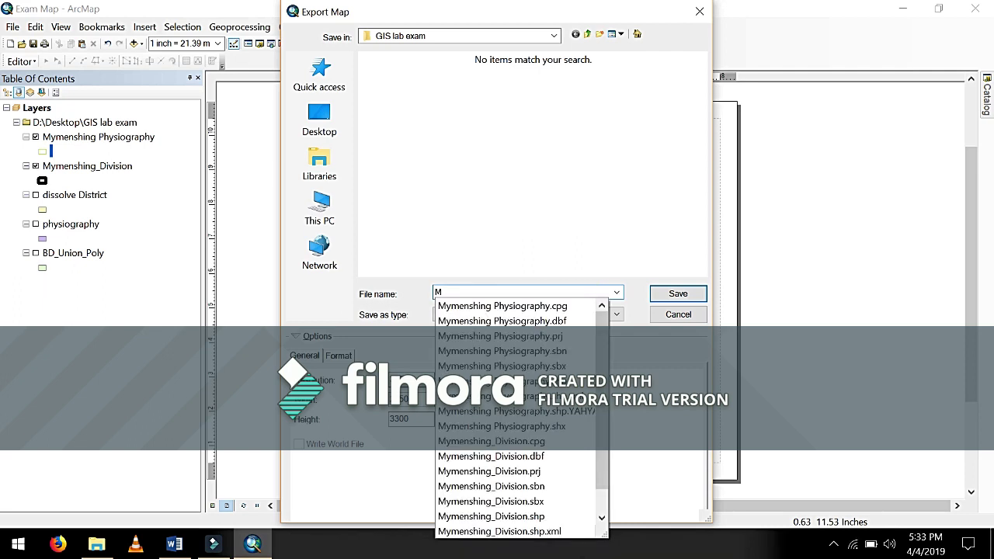
type("ymenshing ")
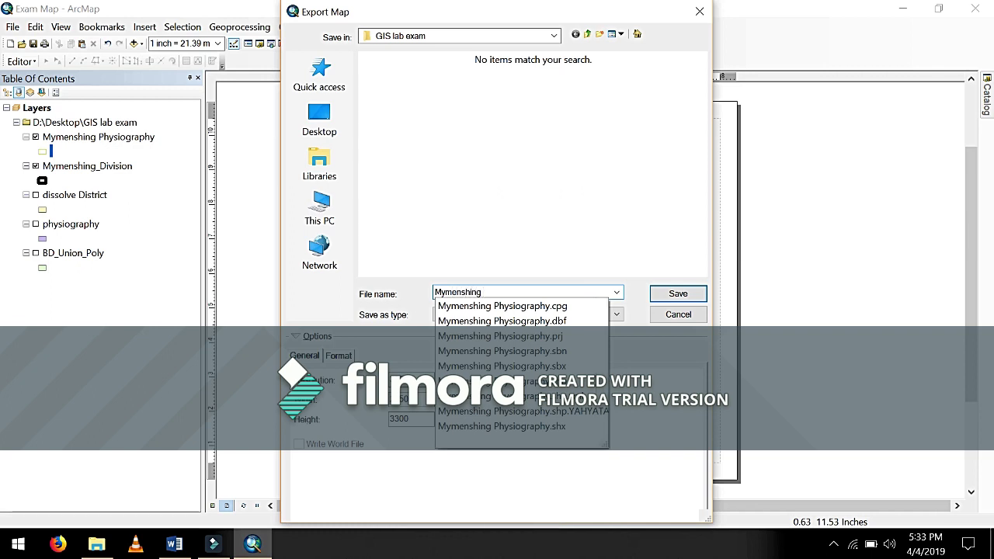
type("Map")
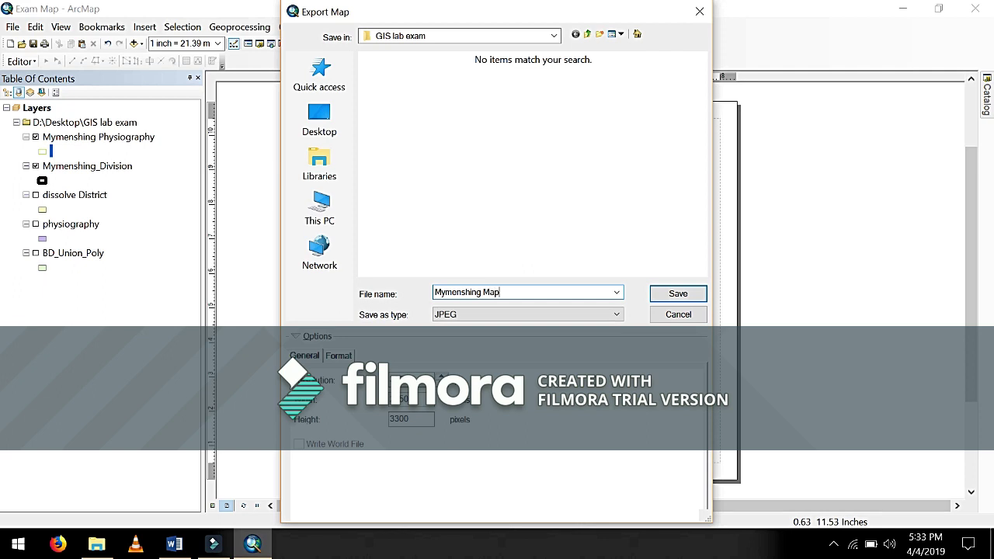
left_click(675, 294)
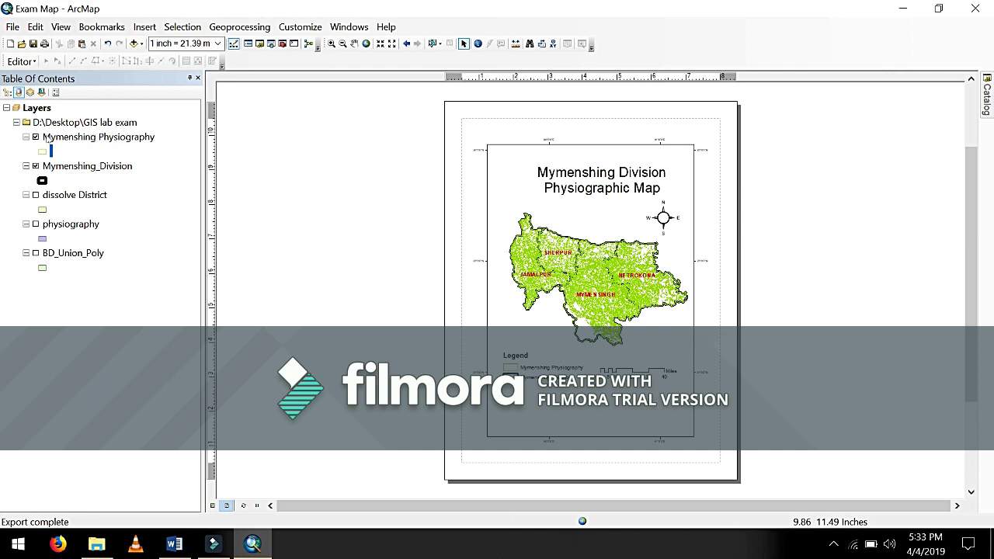
Open the attribute table of the Mymenshing Physiography layer and review its records.
right_click(115, 138)
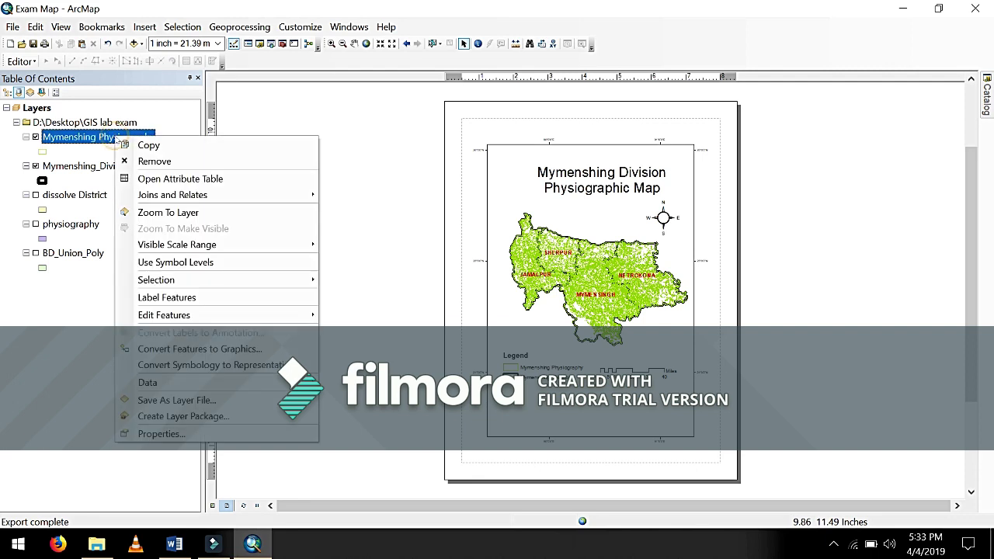
left_click(156, 177)
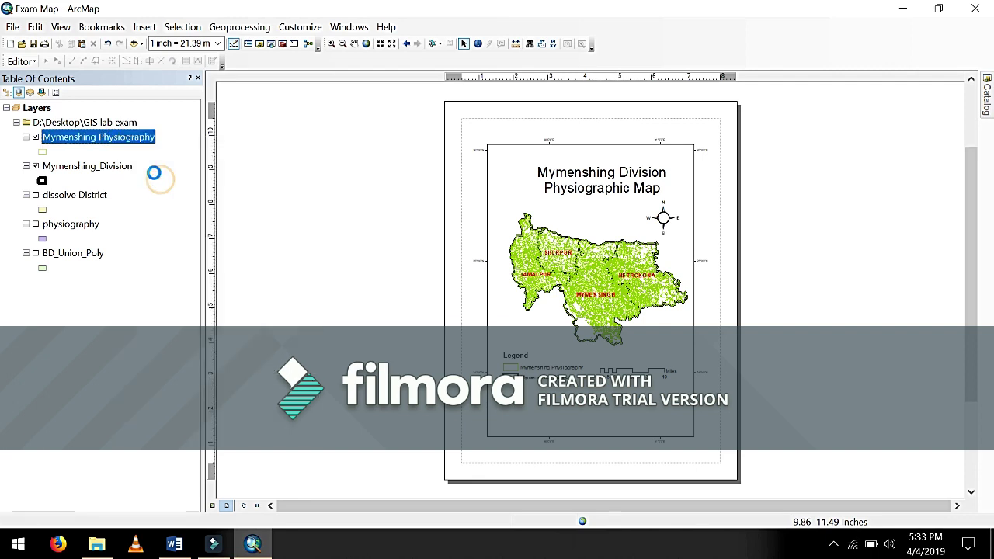
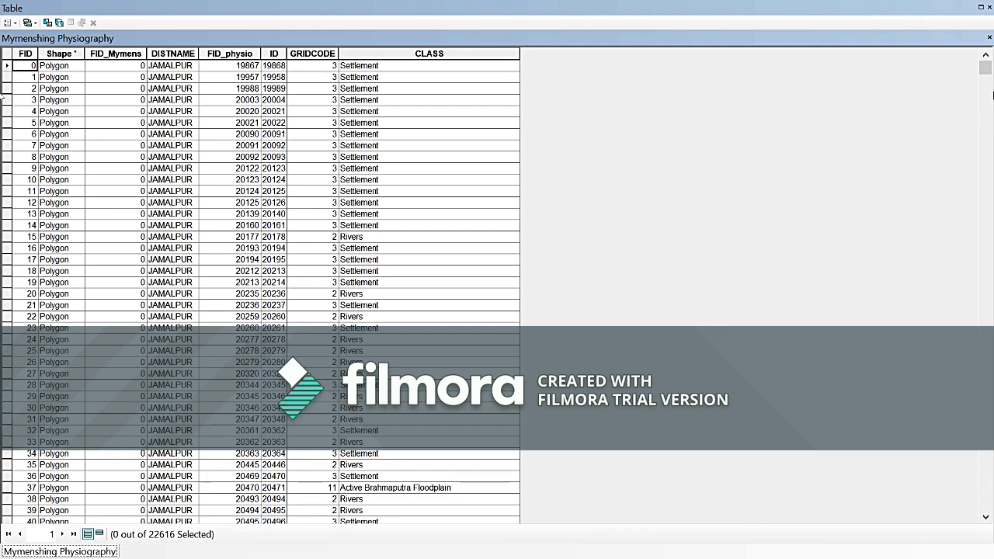
mouse_move(985, 68)
left_mouse_down()
mouse_move(983, 91)
mouse_move(984, 51)
left_mouse_up()
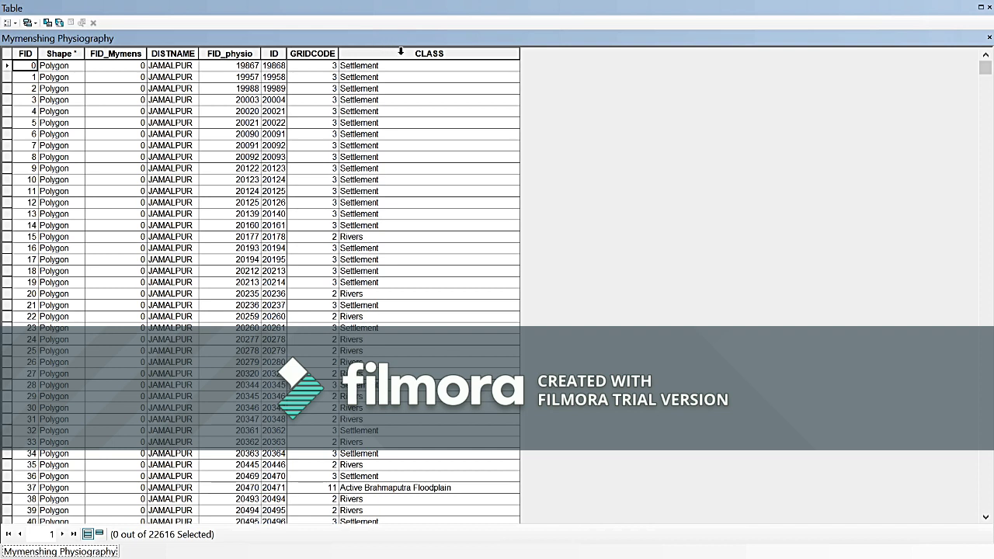
Set up an export of all attribute records to the GIS lab exam folder as a dBASE table named Data Table.dbf.
left_click(11, 22)
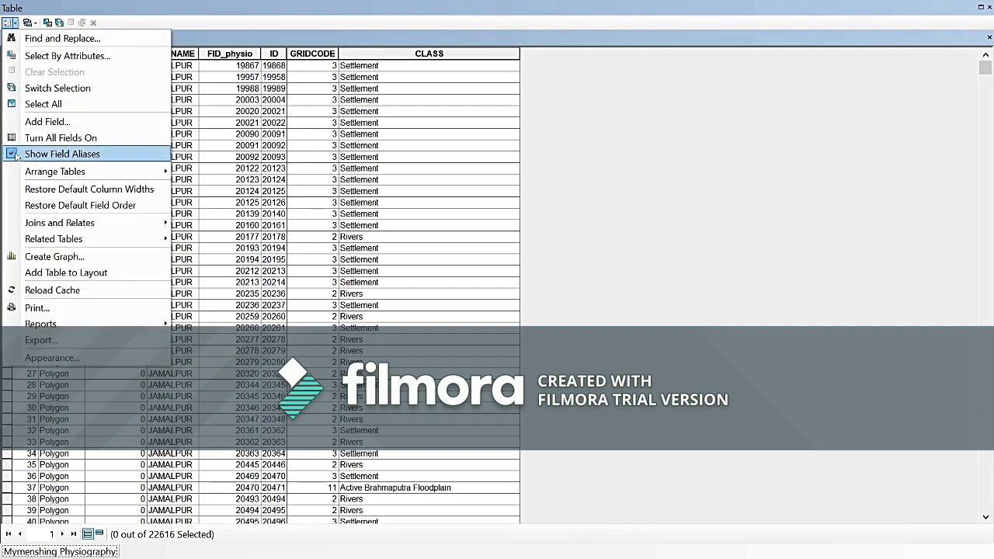
left_click(36, 341)
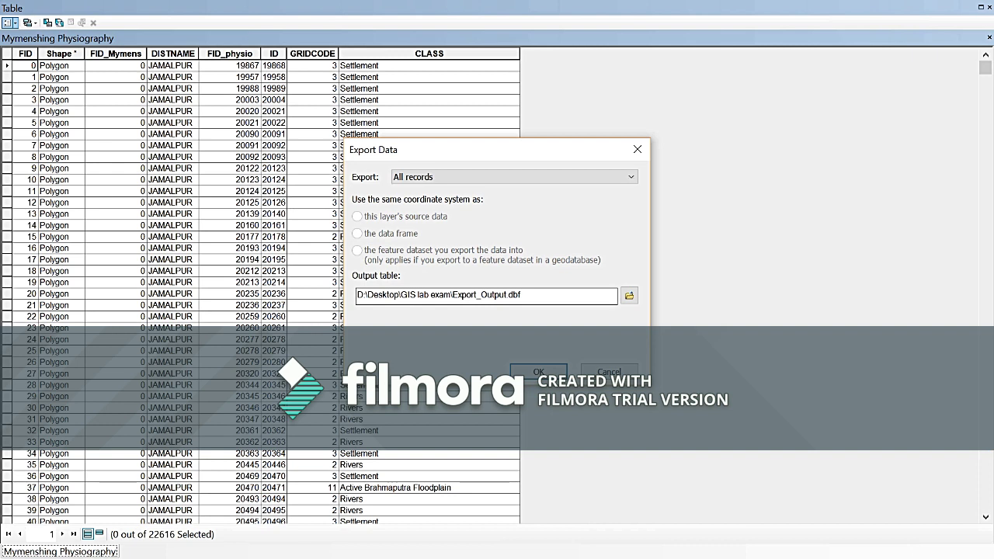
left_click(629, 295)
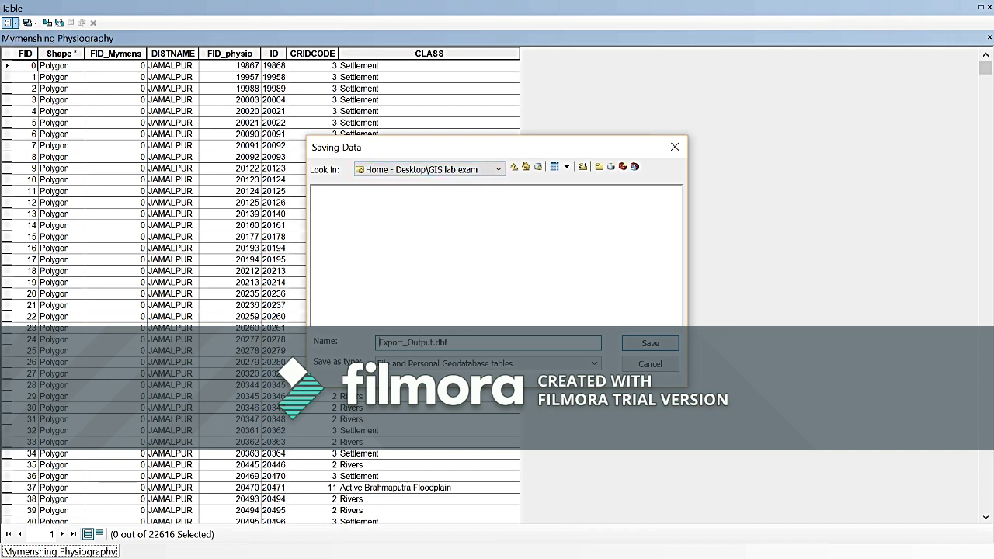
left_click(433, 343)
key("BackSpace")
key("BackSpace")
key("BackSpace")
key("BackSpace")
key("BackSpace")
key("BackSpace")
key("BackSpace")
key("BackSpace")
key("BackSpace")
key("BackSpace")
key("BackSpace")
key("BackSpace")
key("BackSpace")
type("Data Table")
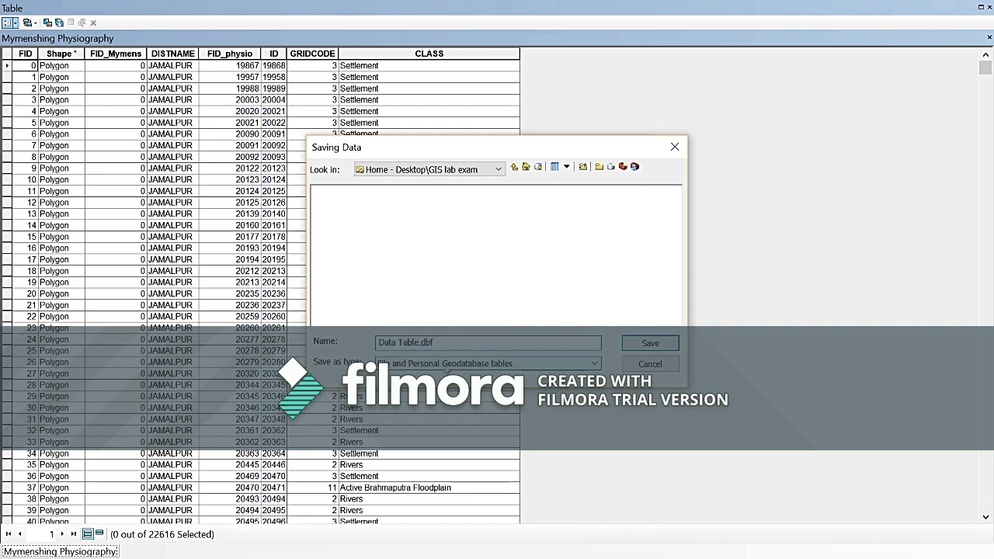
left_click(447, 367)
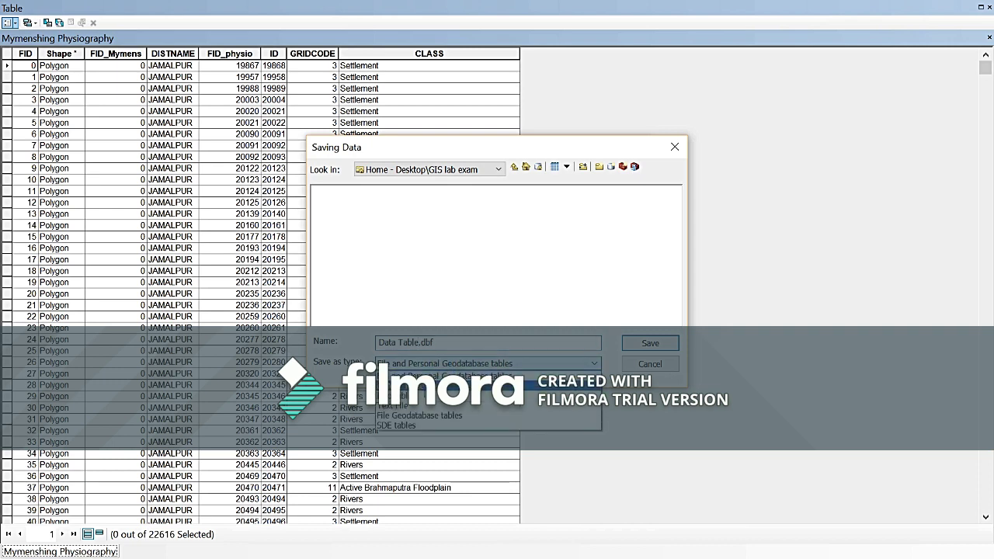
left_click(435, 384)
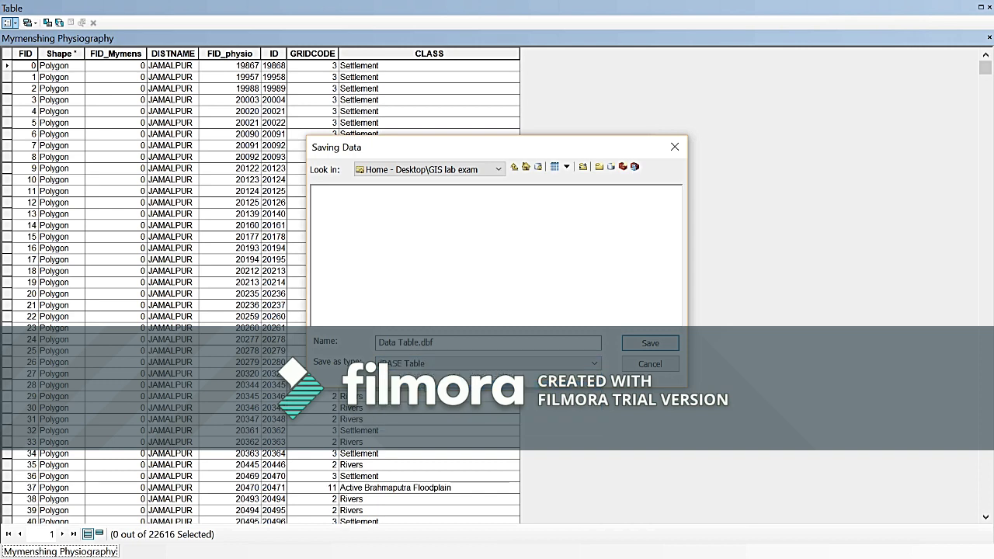
left_click(649, 344)
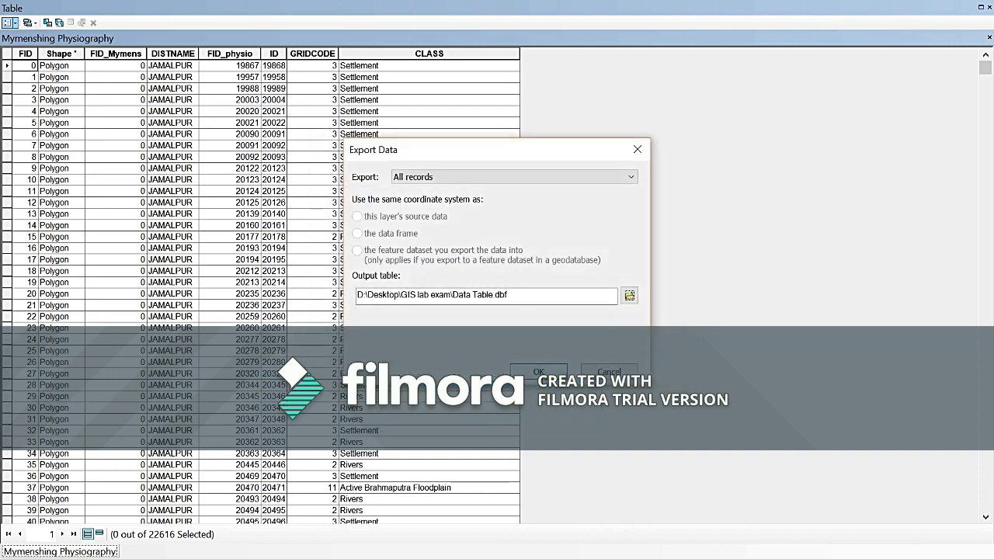
Run the table export, add the new table to the current map, and close the attribute table.
left_click(538, 371)
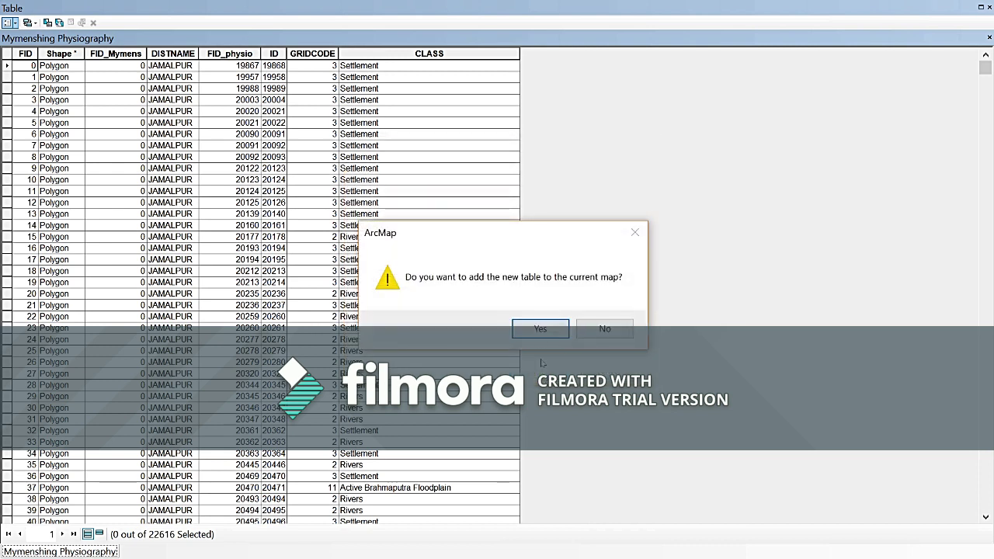
left_click(540, 331)
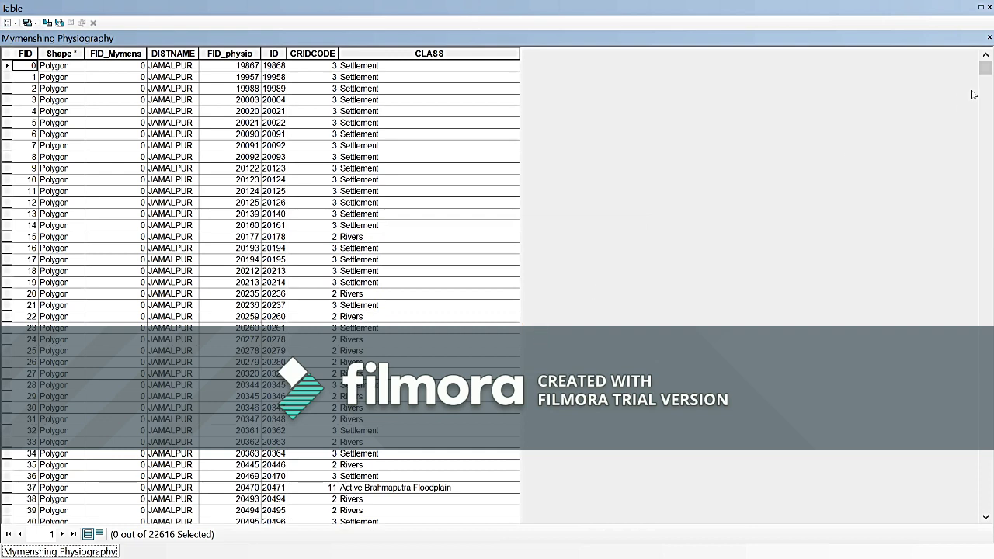
left_click(989, 7)
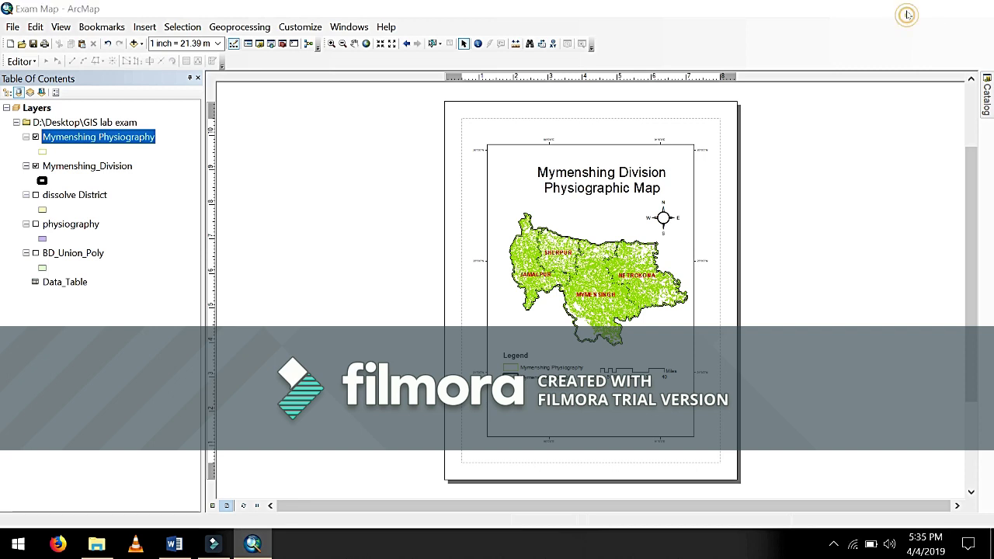
Switch to the desktop, refresh it, and open the GIS lab exam folder to check the exported files.
left_click(905, 11)
right_click(771, 52)
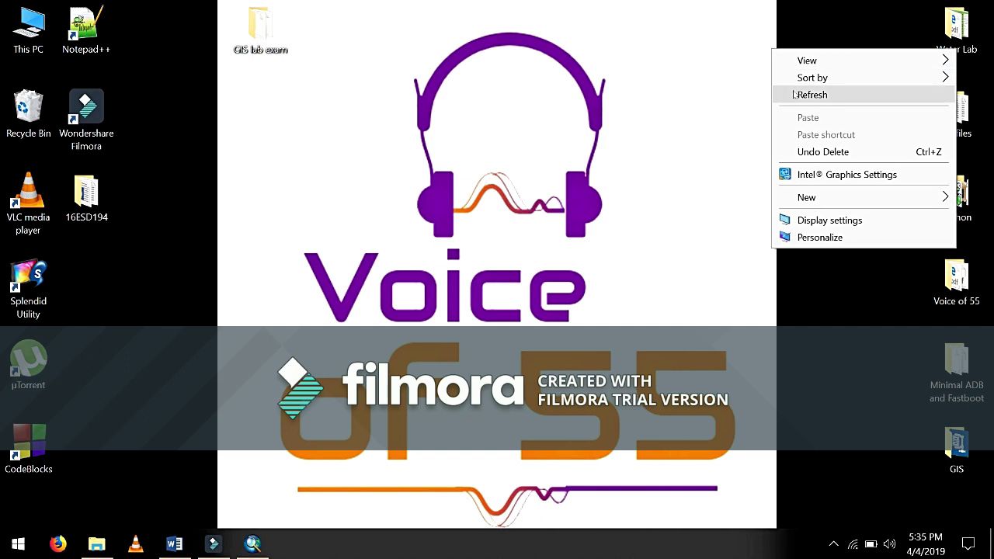
left_click(796, 90)
double_click(261, 21)
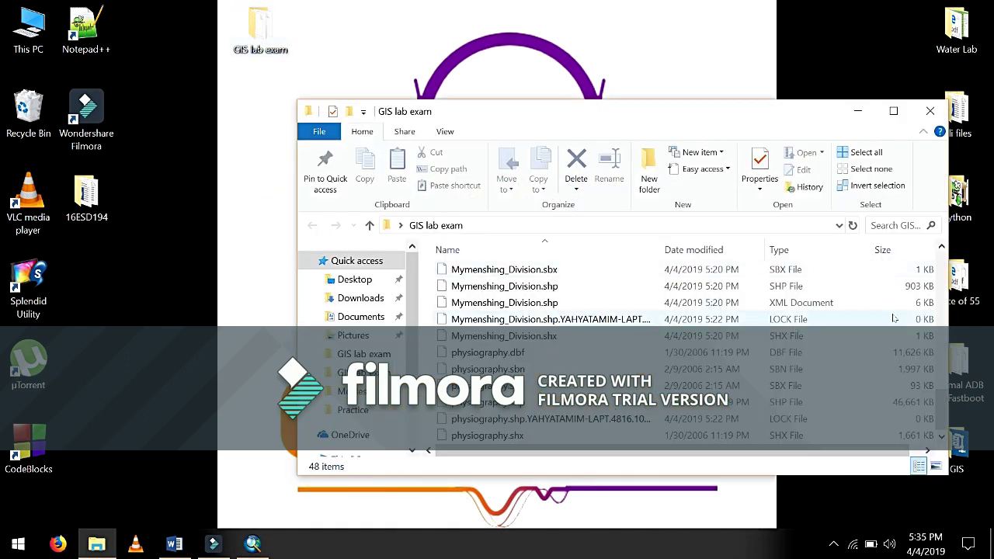
Maximize the GIS lab exam folder, open the exported Mymenshing Map image, and examine its labels, legend and scale bar up close.
left_click(893, 111)
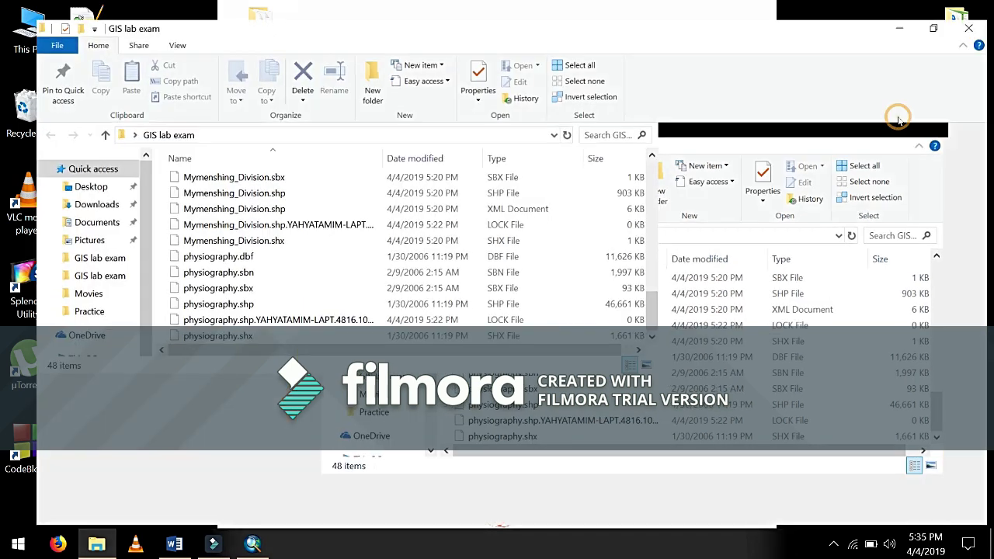
scroll(688, 271, "up", 8)
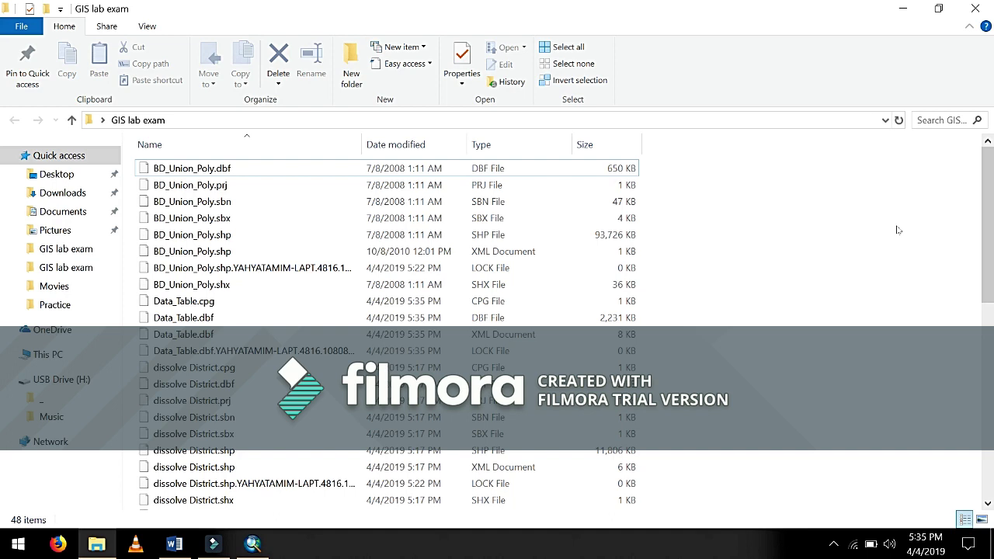
left_click_drag(991, 241, 989, 315)
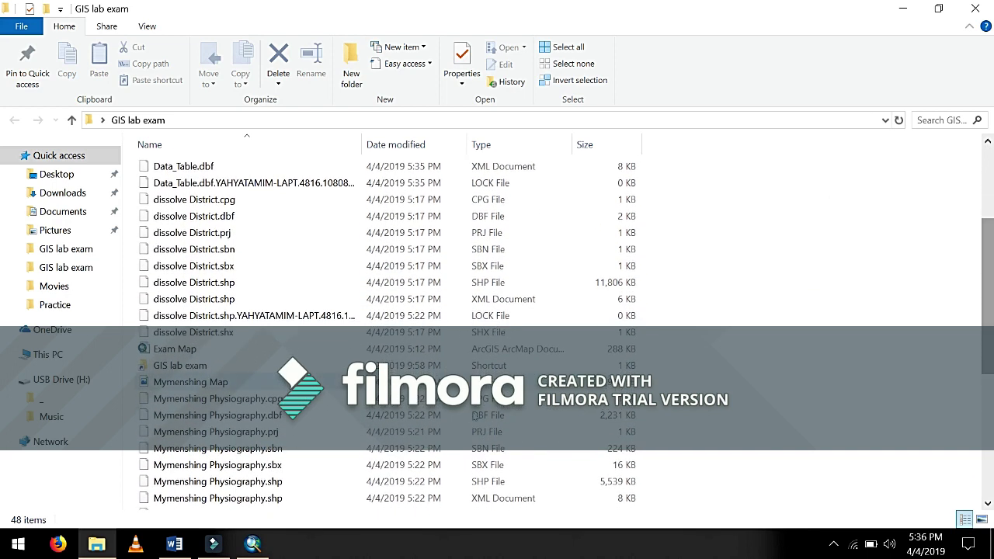
double_click(210, 383)
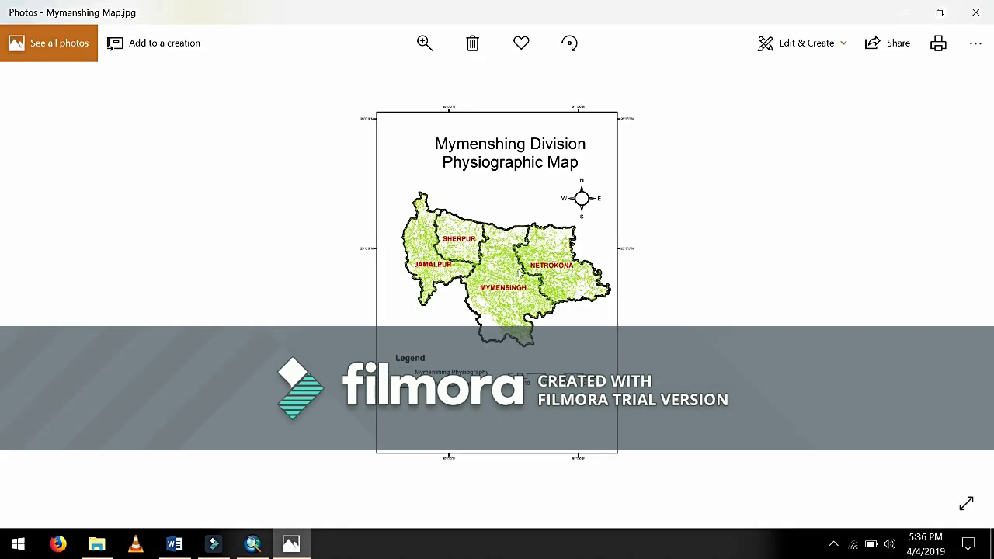
left_click(424, 44)
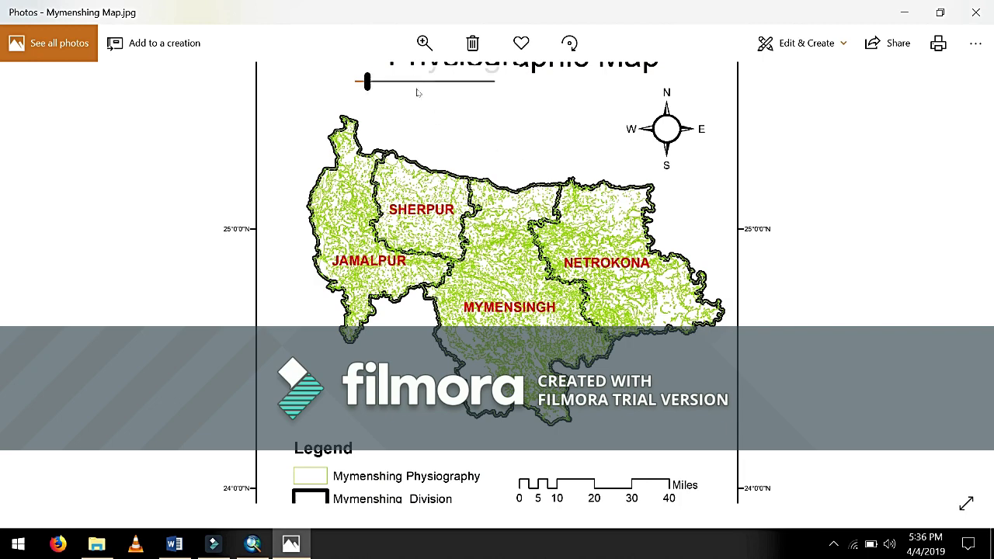
mouse_move(373, 87)
left_mouse_down()
mouse_move(403, 92)
mouse_move(387, 87)
left_mouse_up()
left_click_drag(305, 90, 357, 82)
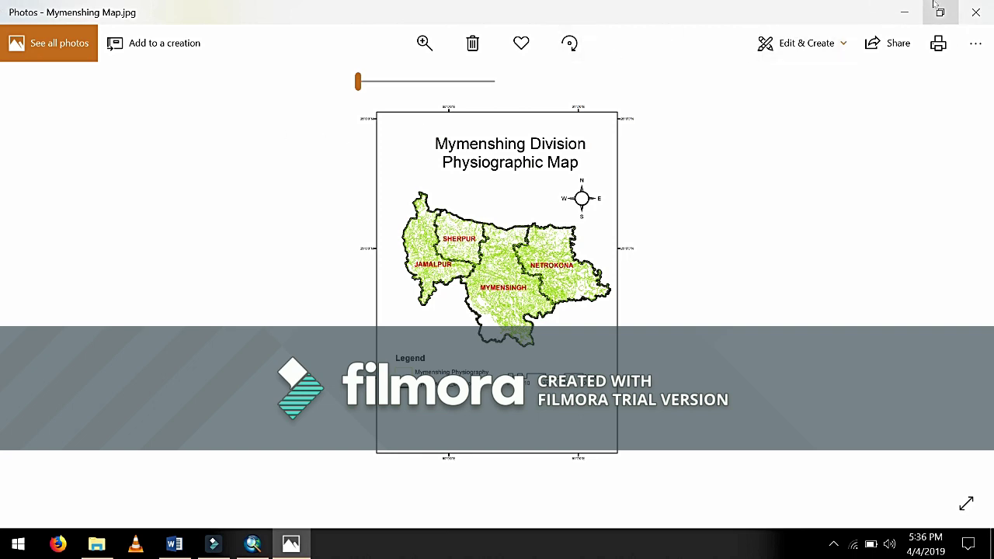
Minimize the map image, switch to the Word document to reread the exam questions, and return to the folder.
left_click(904, 10)
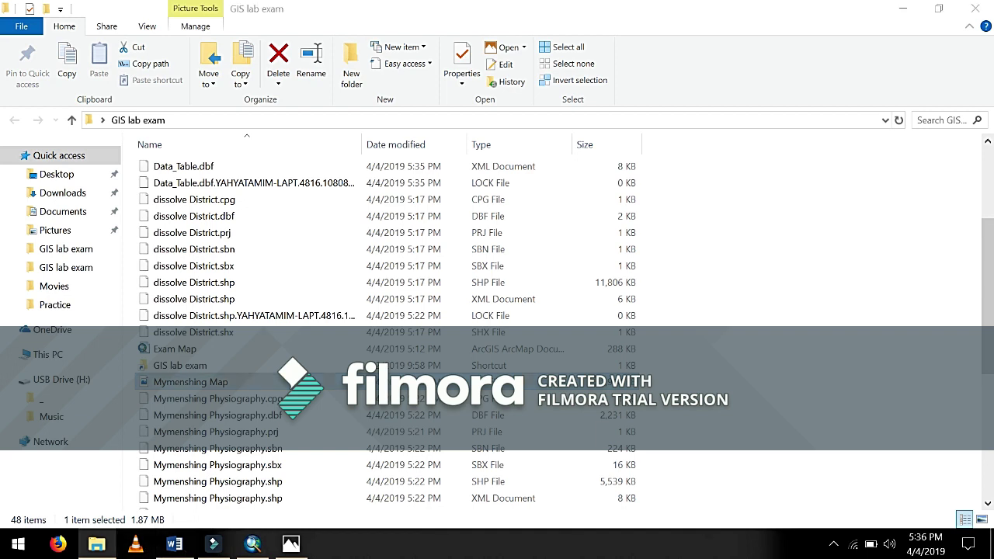
key("alt+Tab")
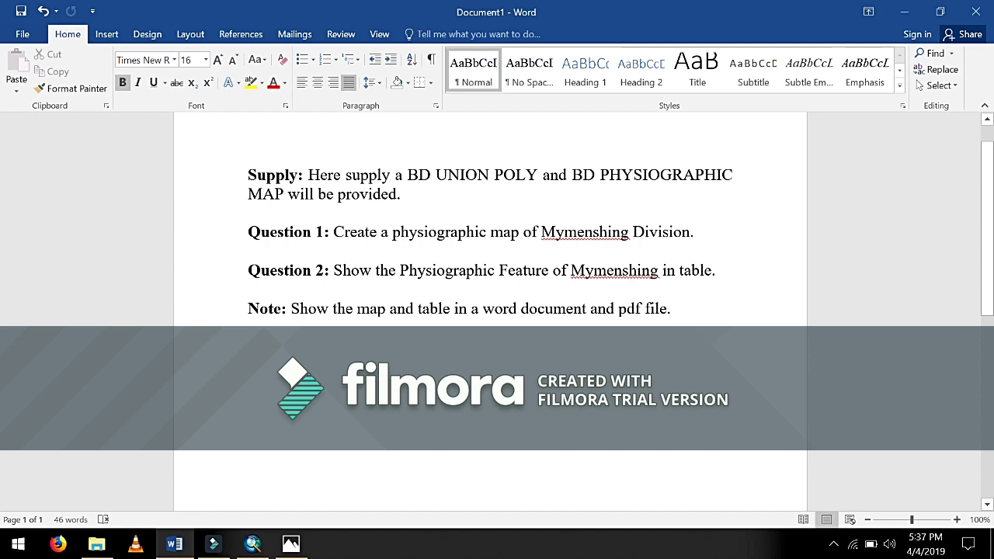
left_click(901, 14)
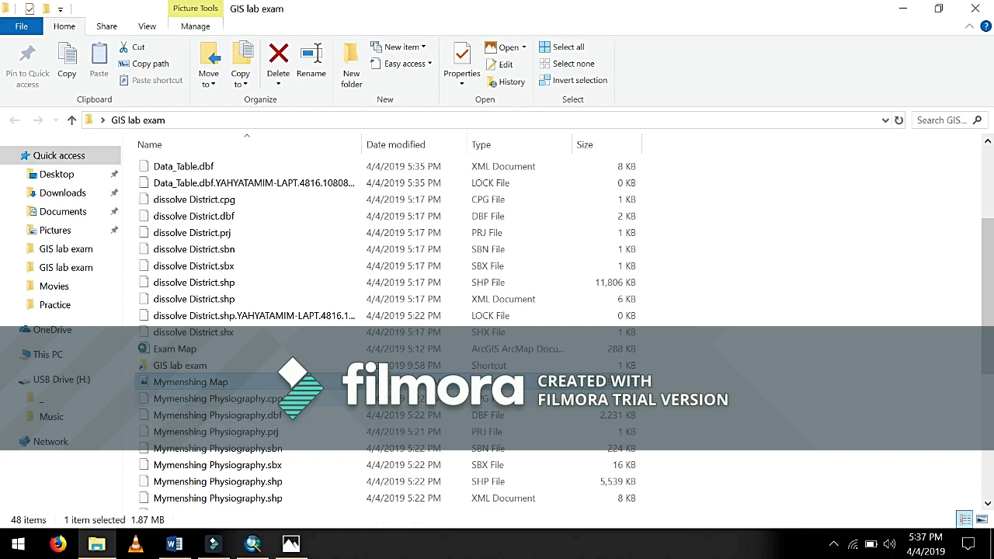
Look through the files in the GIS lab exam folder for the exported Data_Table dBASE file, and minimize the folder window.
scroll(717, 351, "down", 6)
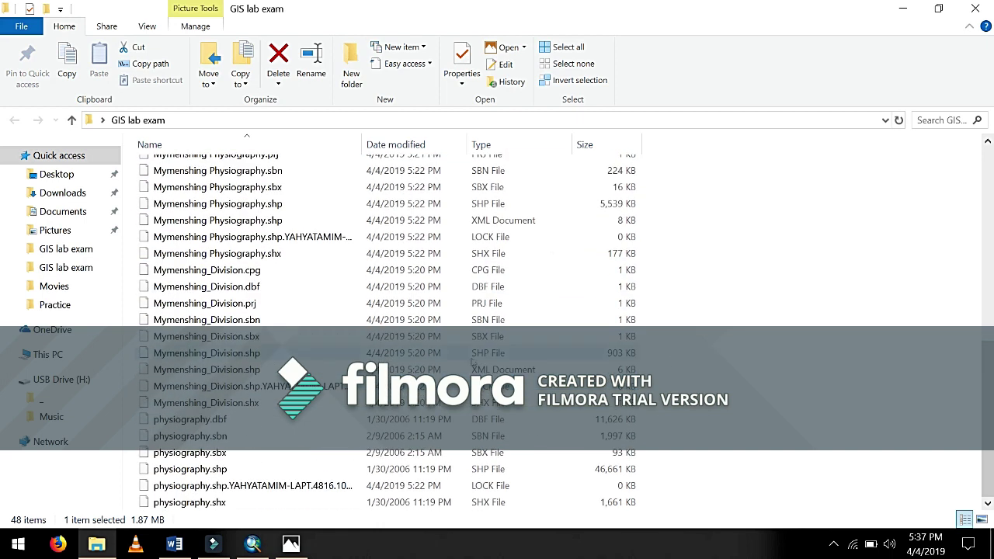
left_click(208, 437)
key("Down")
key("Down")
key("Down")
key("Down")
key("Up")
key("Up")
key("Up")
key("Up")
key("Up")
key("Up")
key("Up")
key("Up")
key("Up")
key("Up")
key("Up")
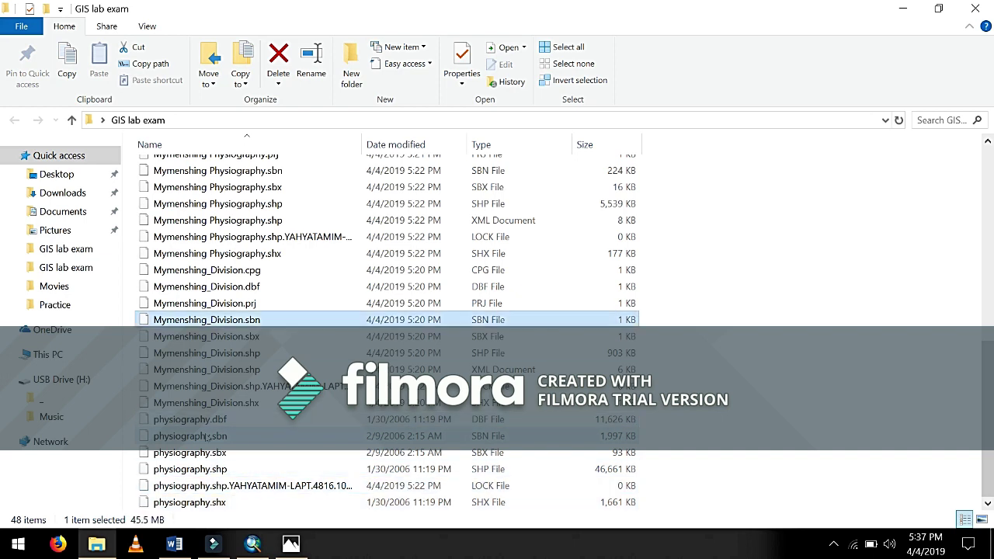
key("Up")
key("Up")
key("Up")
key("Up")
key("Up")
key("Up")
key("Up")
key("Up")
key("Up")
key("Up")
key("Up")
key("Up")
key("Up")
key("Up")
key("Up")
key("Up")
key("Up")
key("Up")
key("Up")
key("Up")
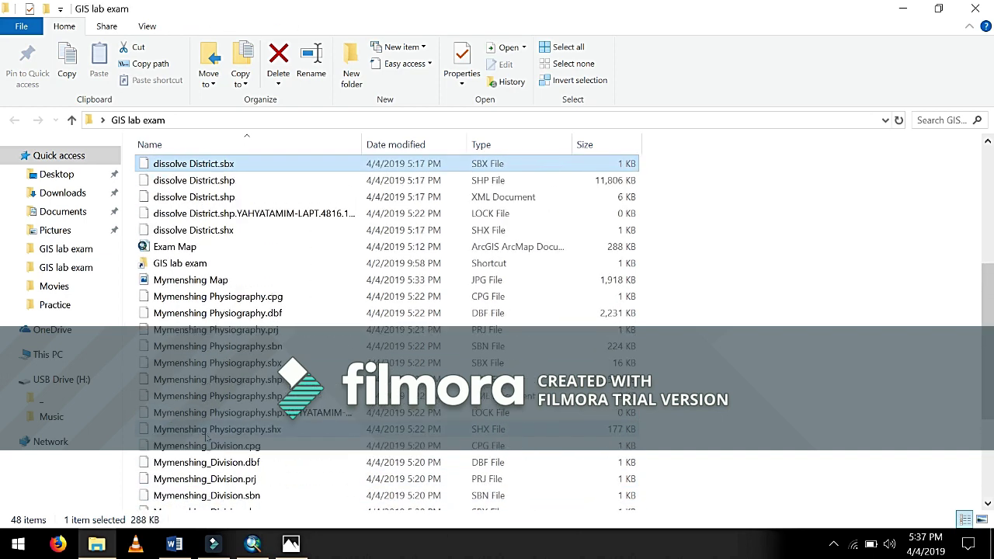
key("Up")
key("Up")
key("Up")
key("Up")
key("Up")
key("Up")
key("Up")
key("Up")
key("Up")
key("Up")
key("Up")
key("Up")
key("Up")
key("Up")
key("Down")
key("Down")
key("Down")
key("Down")
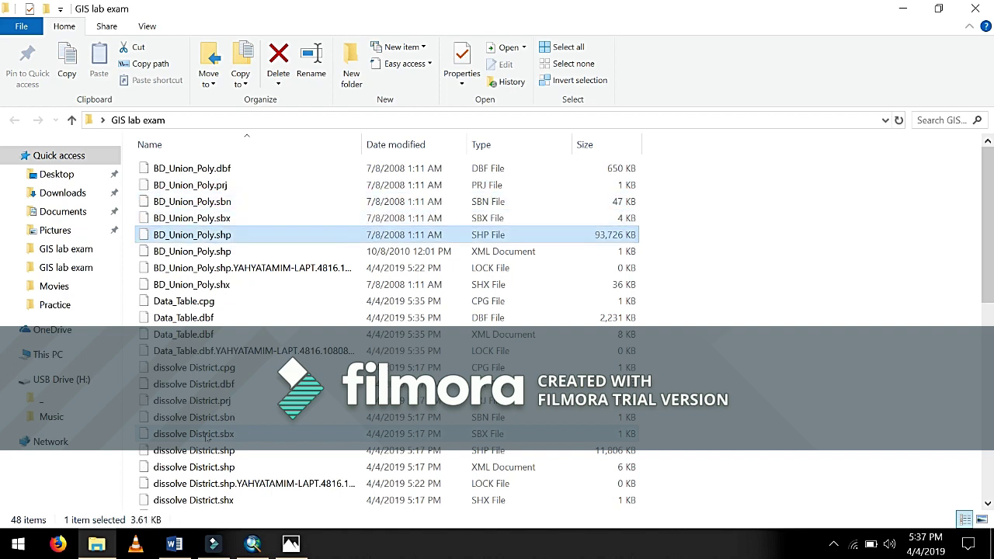
key("Down")
key("Down")
key("Down")
key("Down")
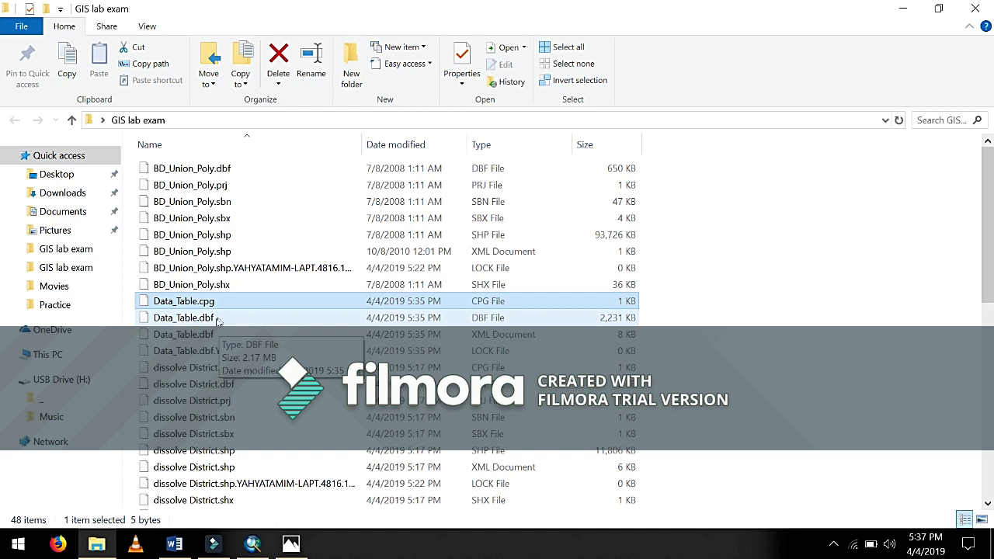
left_click(903, 10)
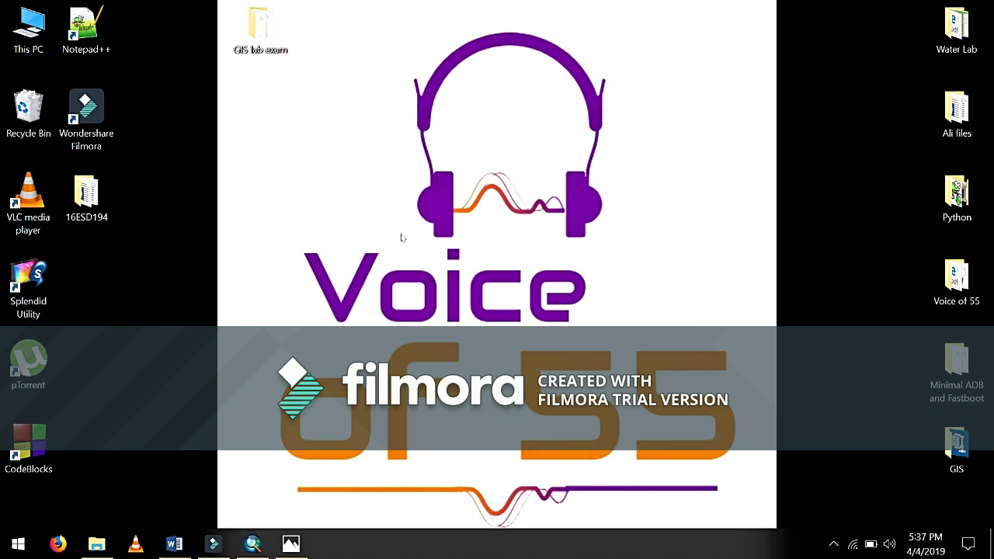
Launch Excel 2016 with a blank workbook and maximize its window.
left_click(172, 269)
key("super+s")
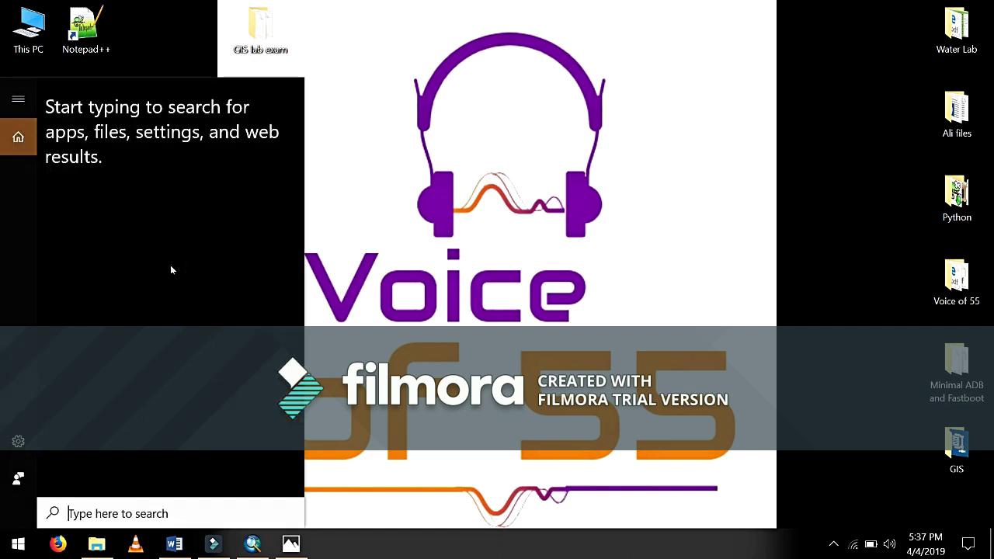
type("excel 2016")
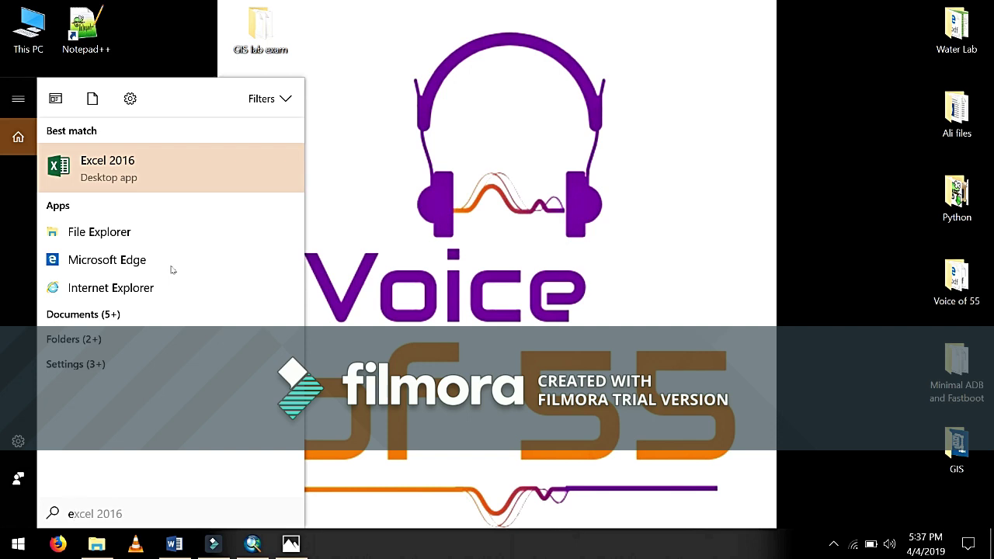
key("Return")
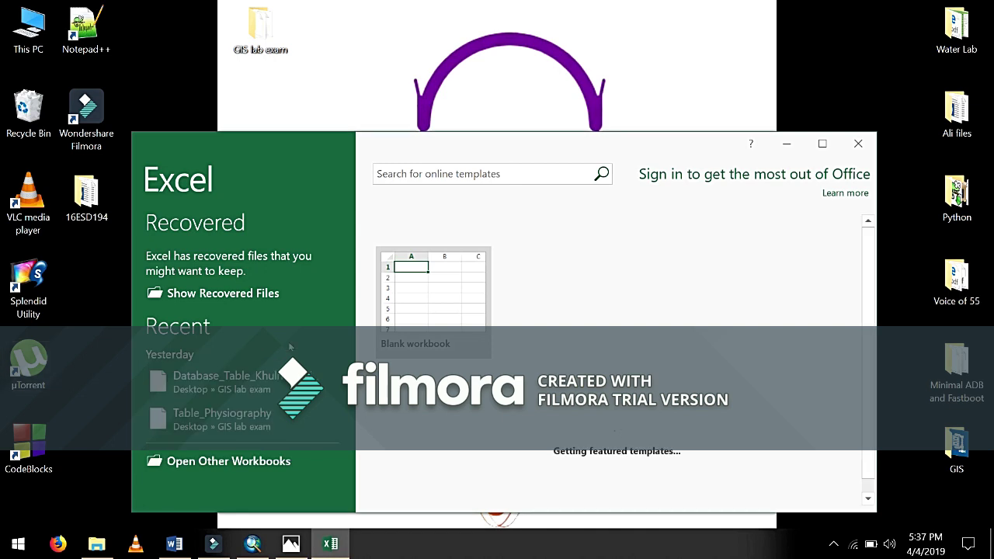
left_click(444, 329)
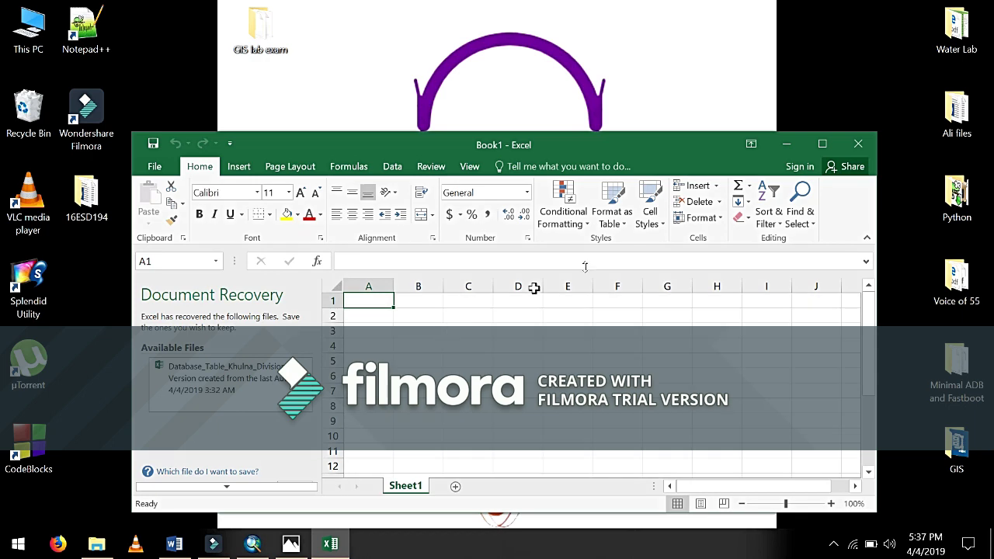
left_click(821, 143)
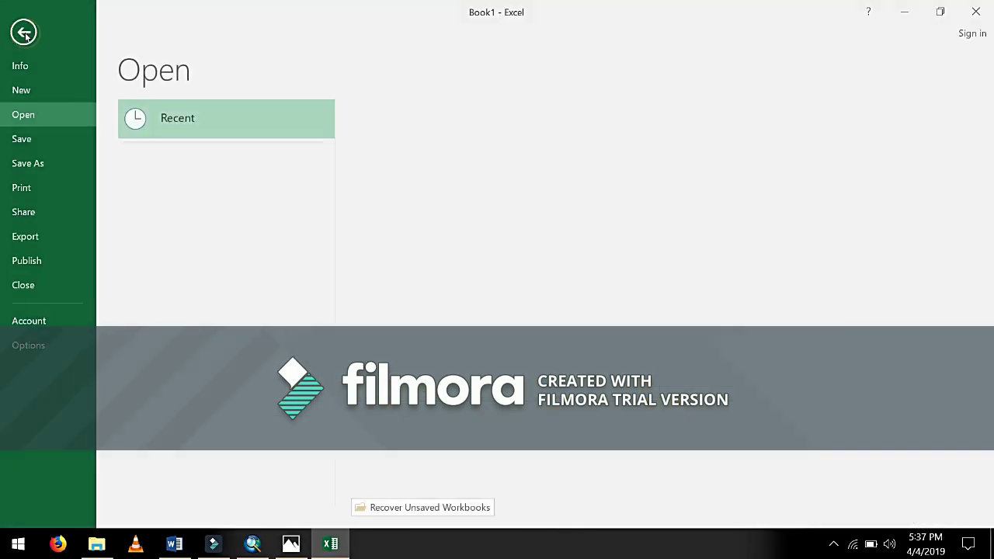
Open Data_Table.dbf in Excel from the GIS lab exam folder on the Desktop, with the file type set to dBase Files.
left_click(21, 35)
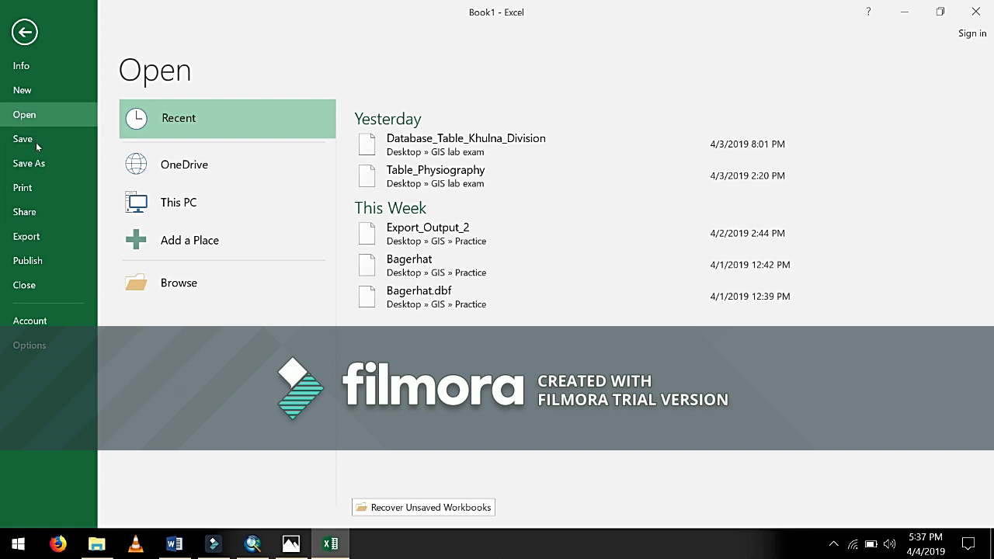
left_click(167, 206)
left_click(167, 206)
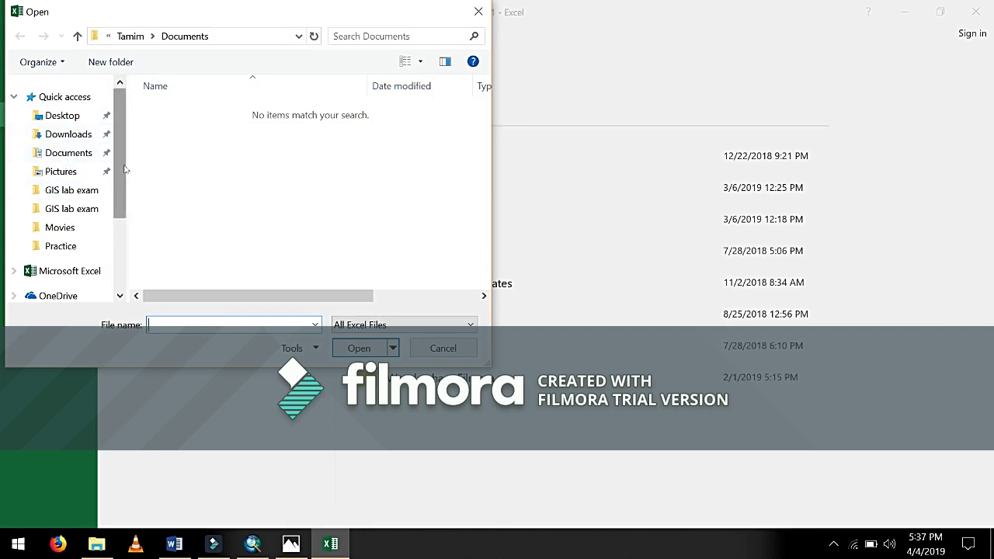
left_click(74, 123)
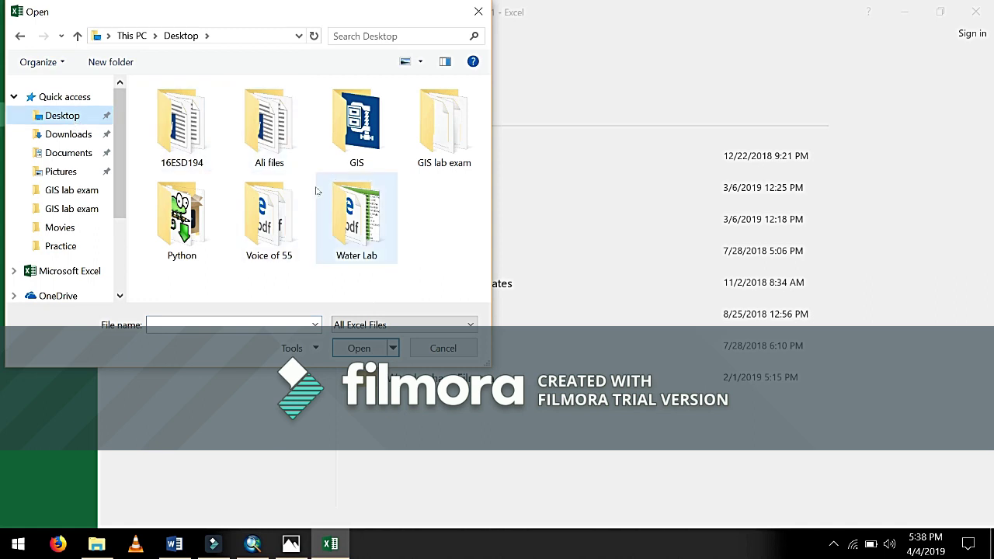
double_click(422, 155)
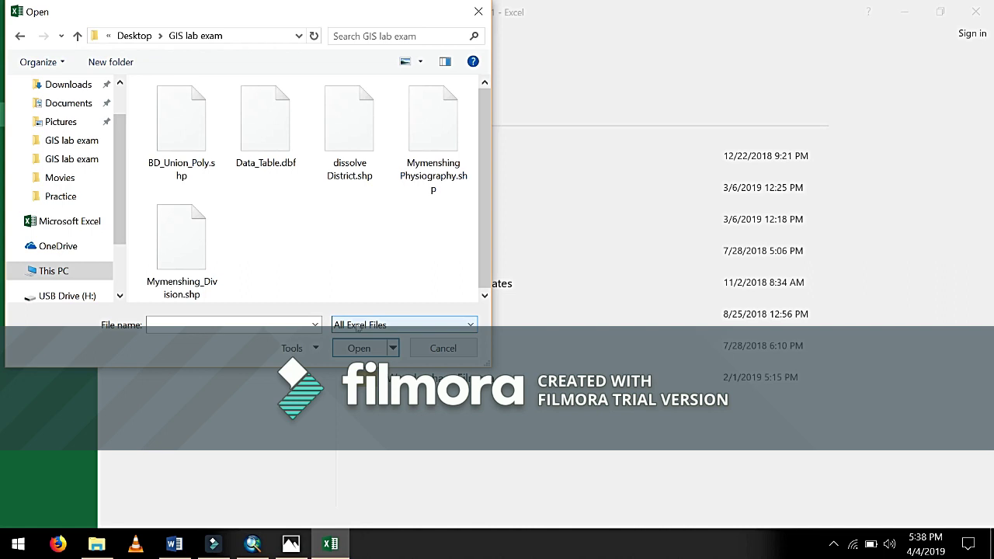
left_click(458, 330)
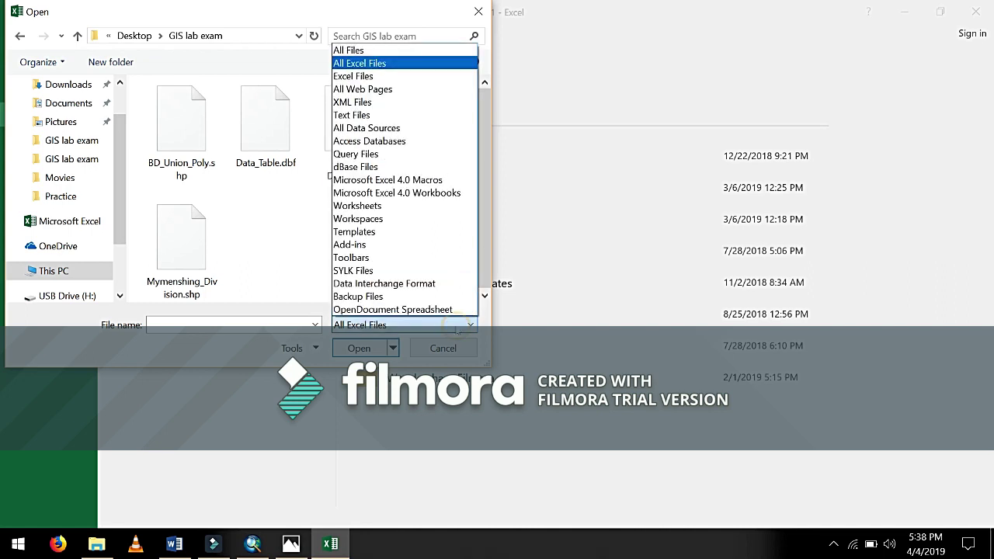
left_click(376, 168)
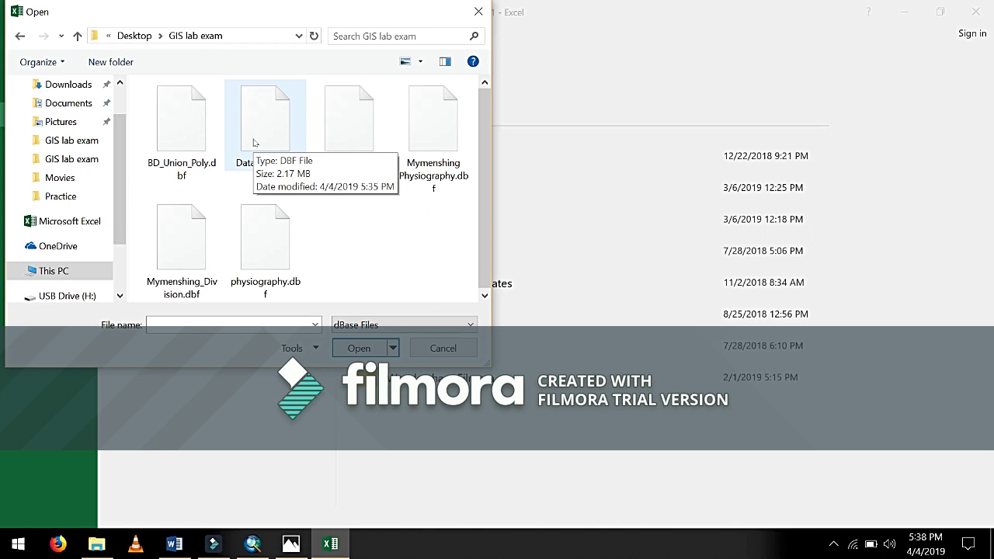
left_click(254, 143)
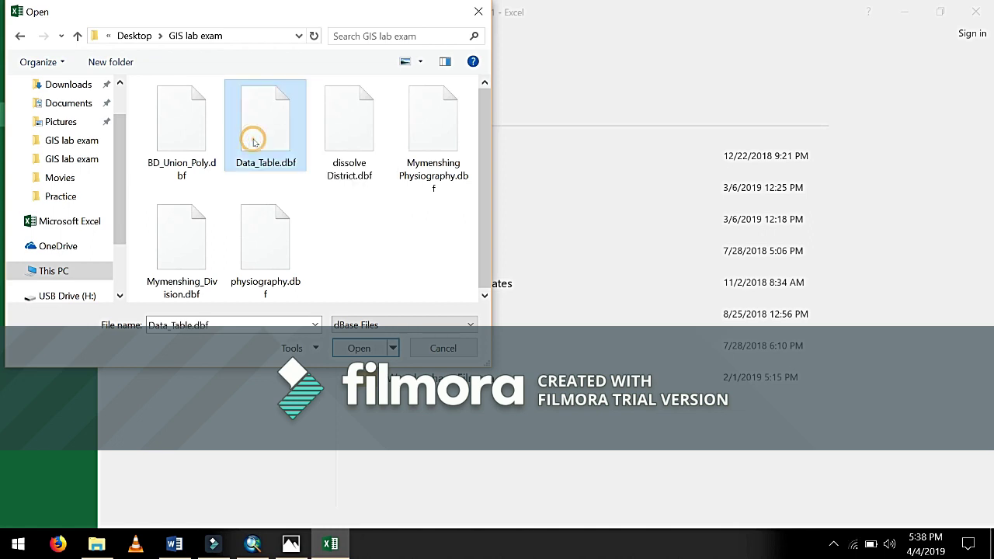
left_click(358, 348)
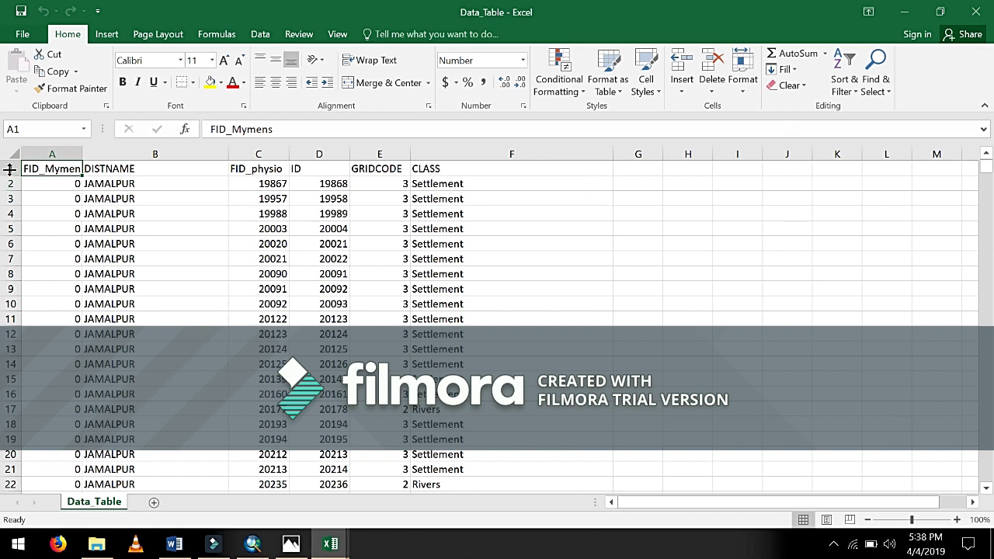
Skim the district records and create a PivotTable from Data_Table!$A$1:$F$22617 on a new worksheet.
left_click_drag(986, 167, 986, 478)
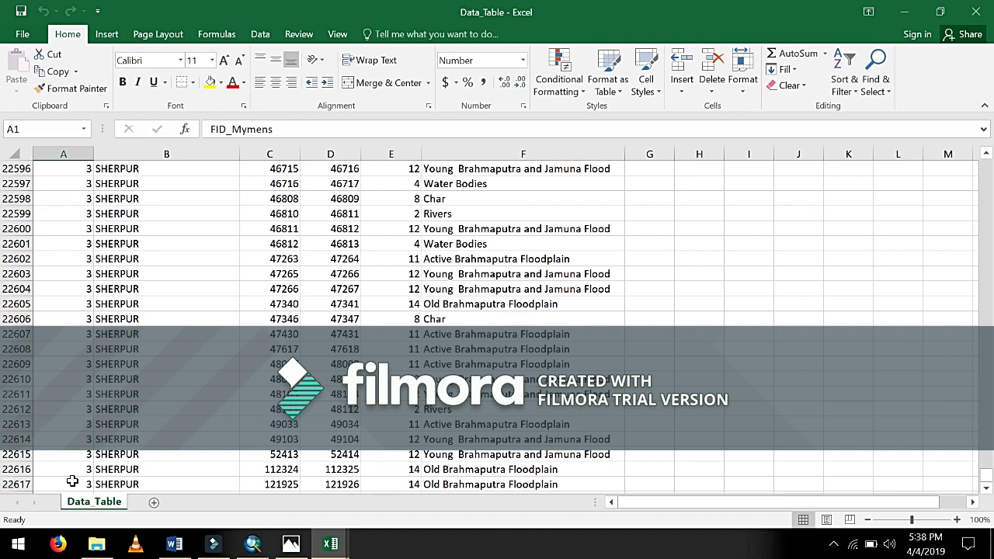
left_click_drag(988, 480, 987, 381)
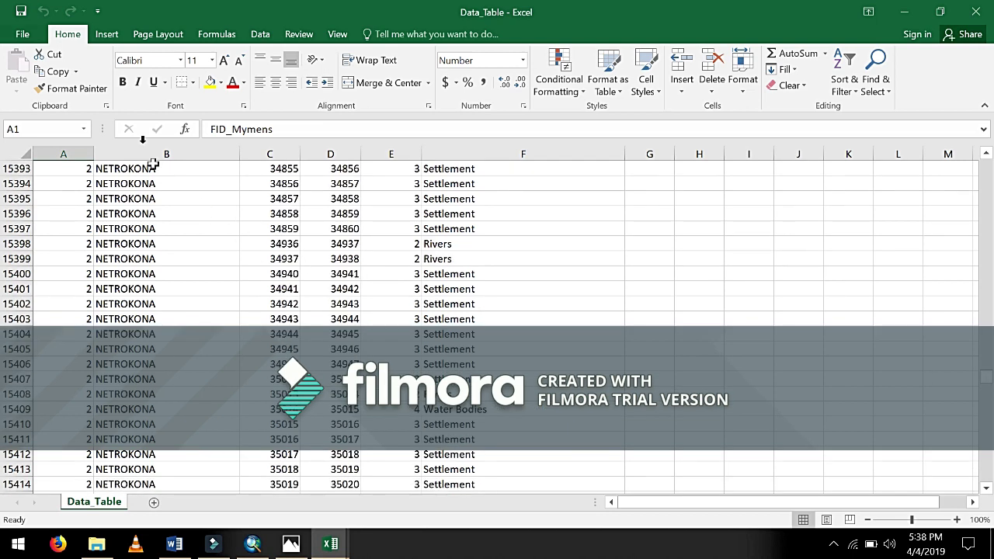
left_click(108, 35)
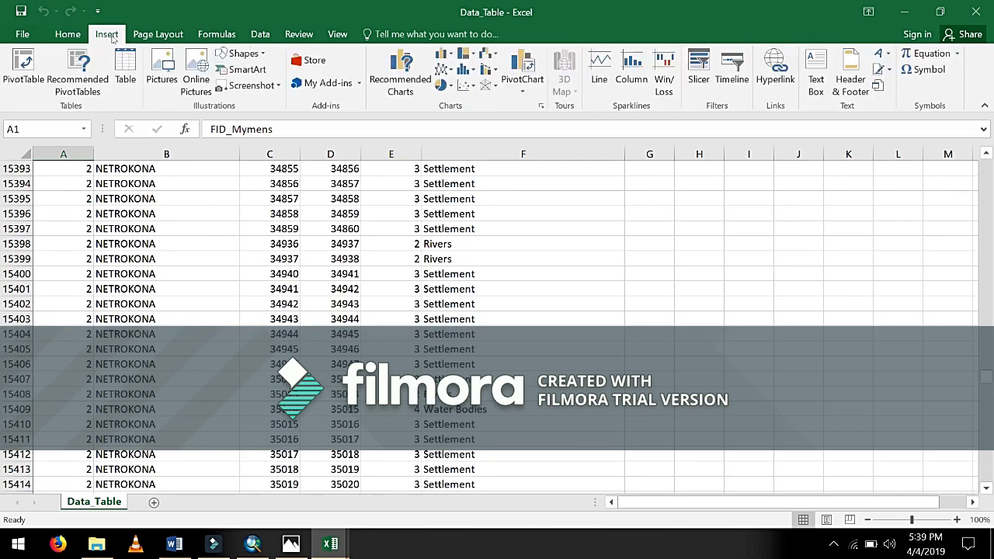
left_click(21, 70)
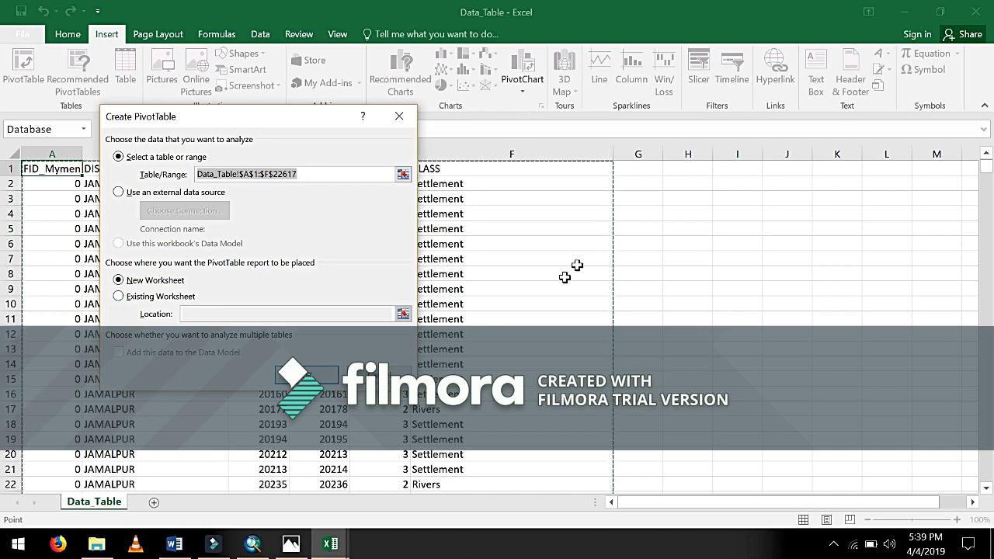
left_click(306, 376)
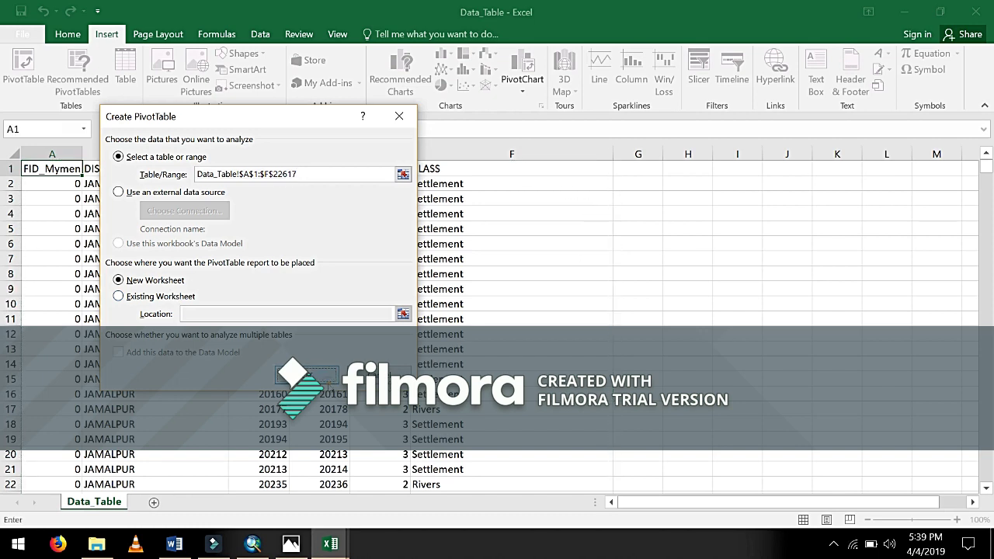
left_click(307, 375)
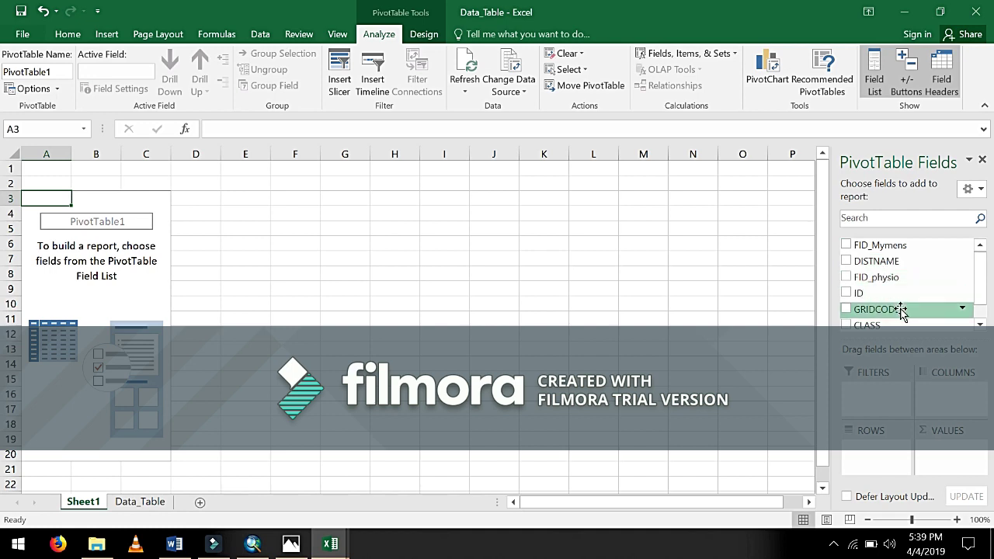
mouse_move(980, 275)
left_mouse_down()
mouse_move(981, 296)
mouse_move(980, 276)
left_mouse_up()
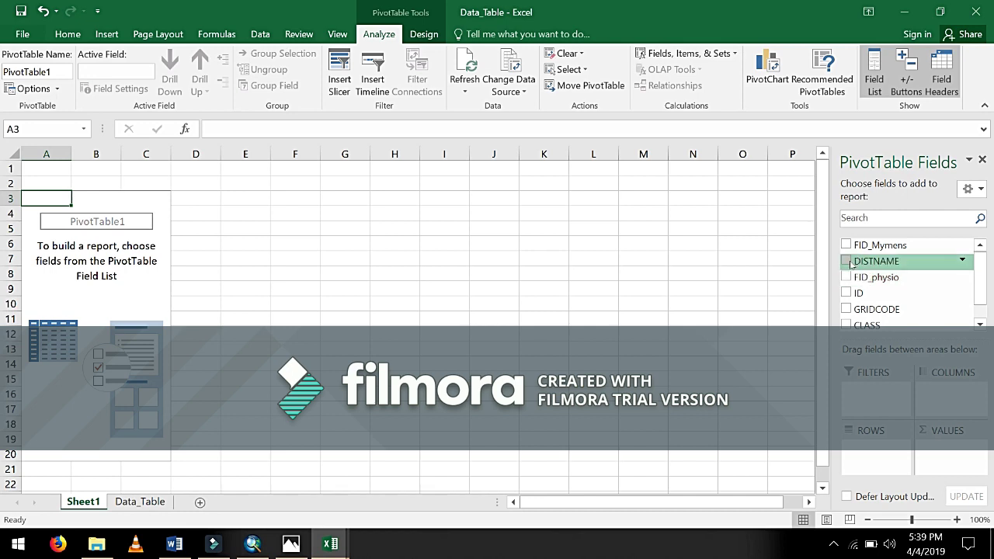
Lay out the PivotTable with DISTNAME as columns, CLASS as rows and FID_physio as values.
left_click_drag(851, 264, 926, 395)
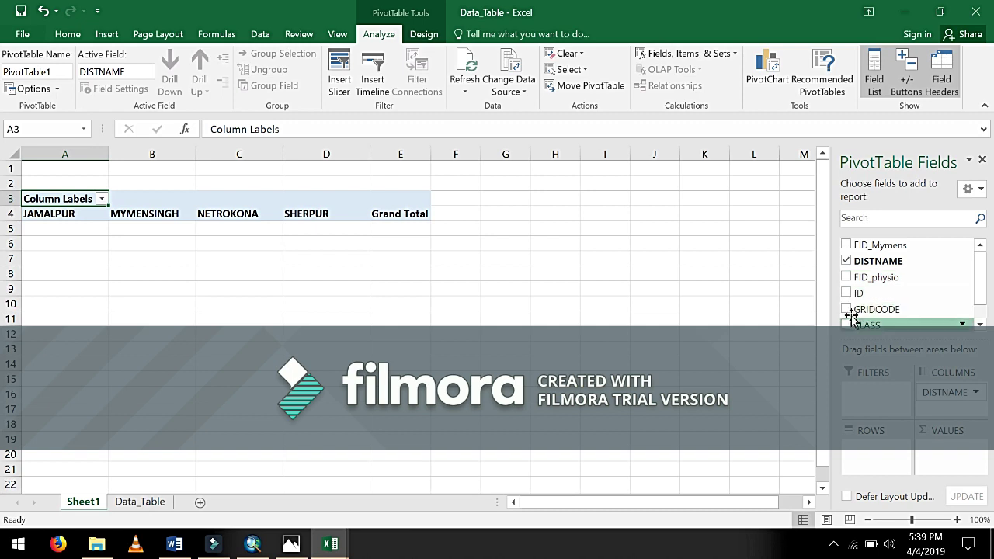
left_click_drag(852, 328, 864, 450)
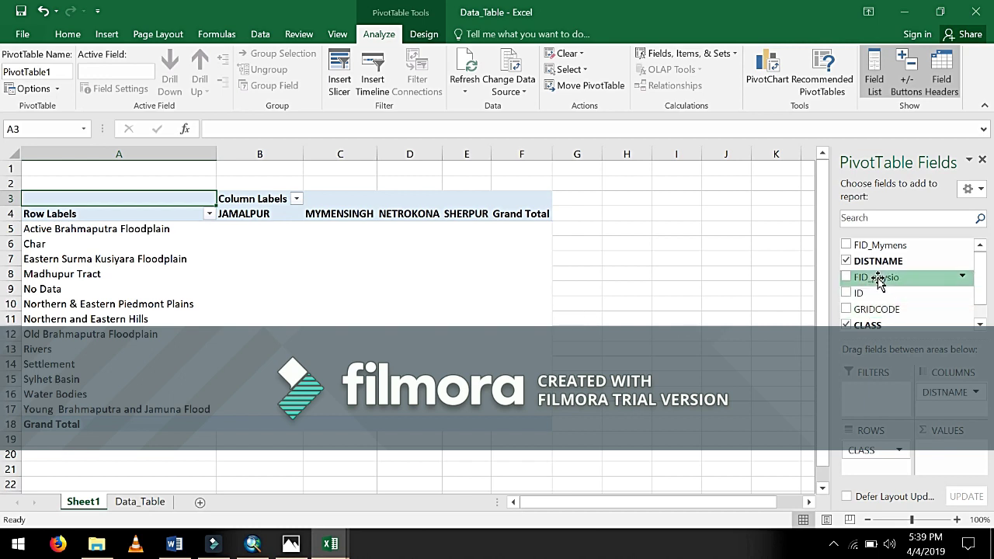
left_click_drag(879, 282, 937, 455)
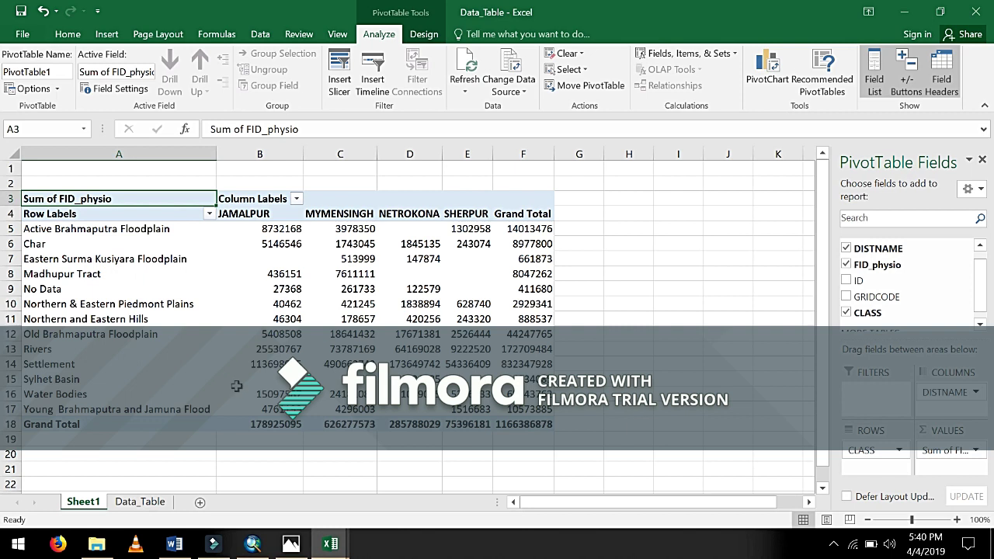
Change the FID_physio value field to summarize by Count.
left_click(977, 452)
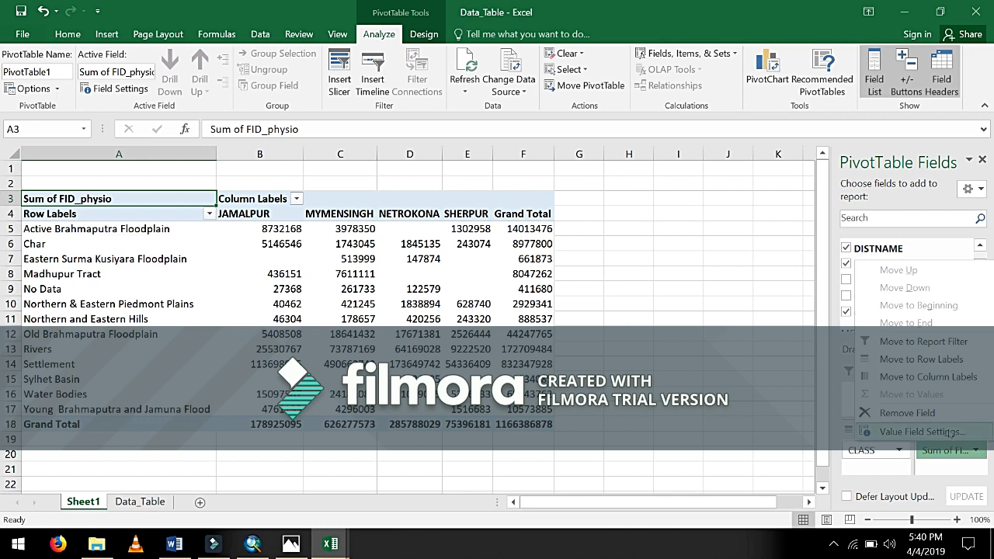
left_click(921, 431)
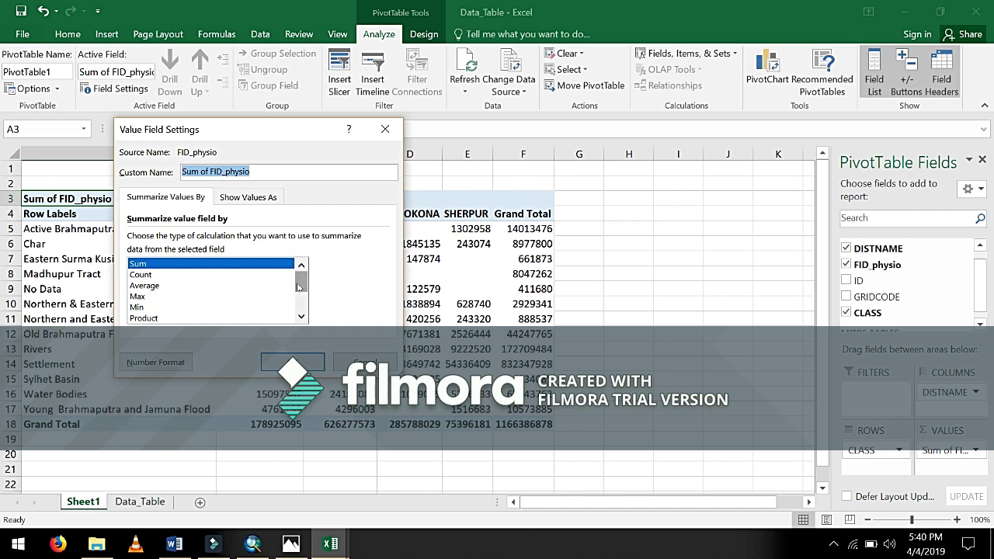
mouse_move(301, 286)
left_mouse_down()
mouse_move(300, 309)
mouse_move(301, 276)
left_mouse_up()
left_click(150, 276)
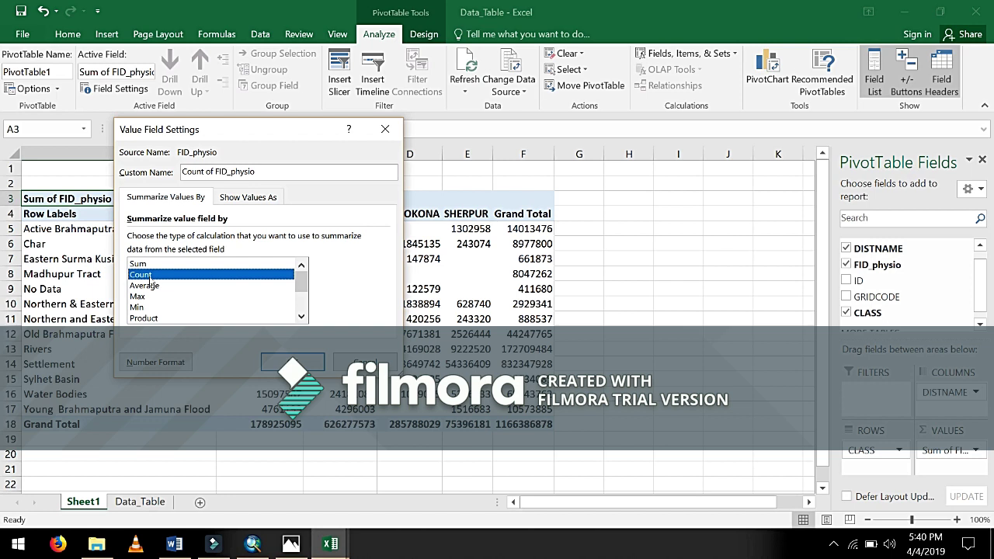
left_click(265, 363)
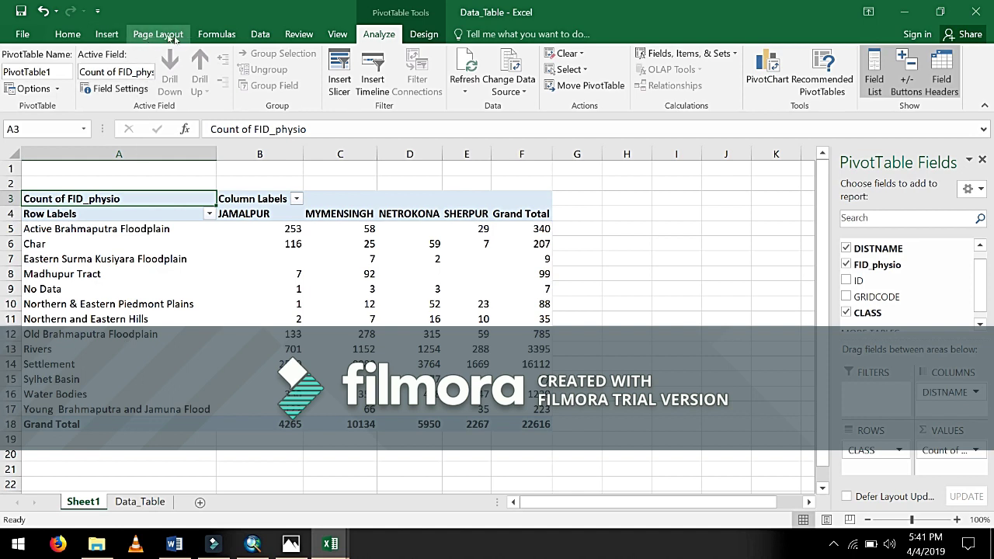
Apply the green Pivot Style Dark 7 to the PivotTable.
left_click(70, 37)
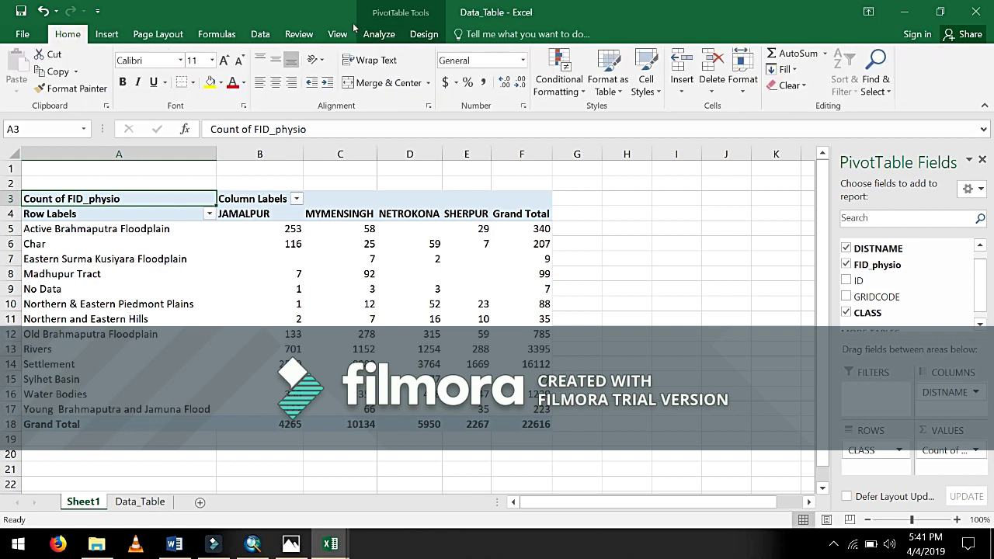
left_click(609, 71)
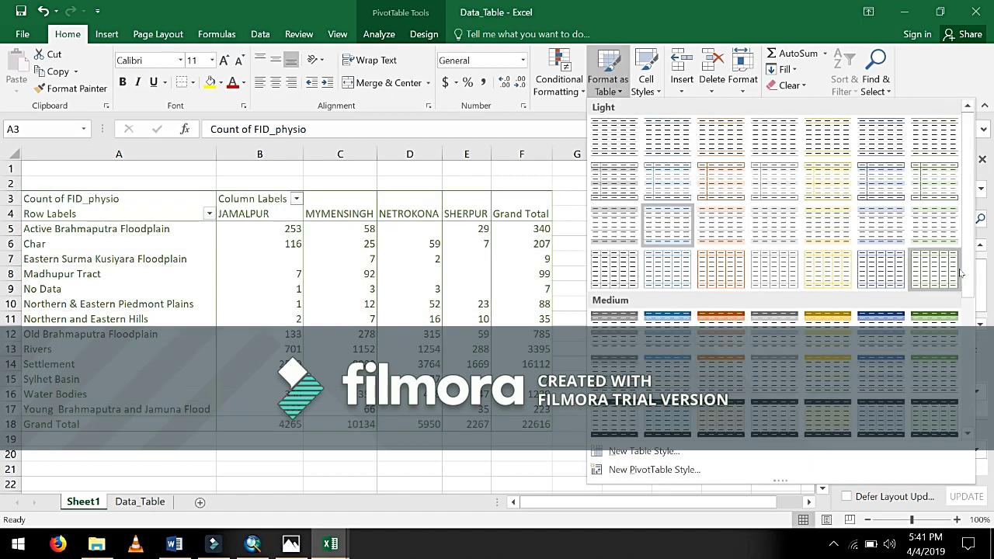
left_click_drag(967, 272, 960, 360)
scroll(960, 360, "down", 1)
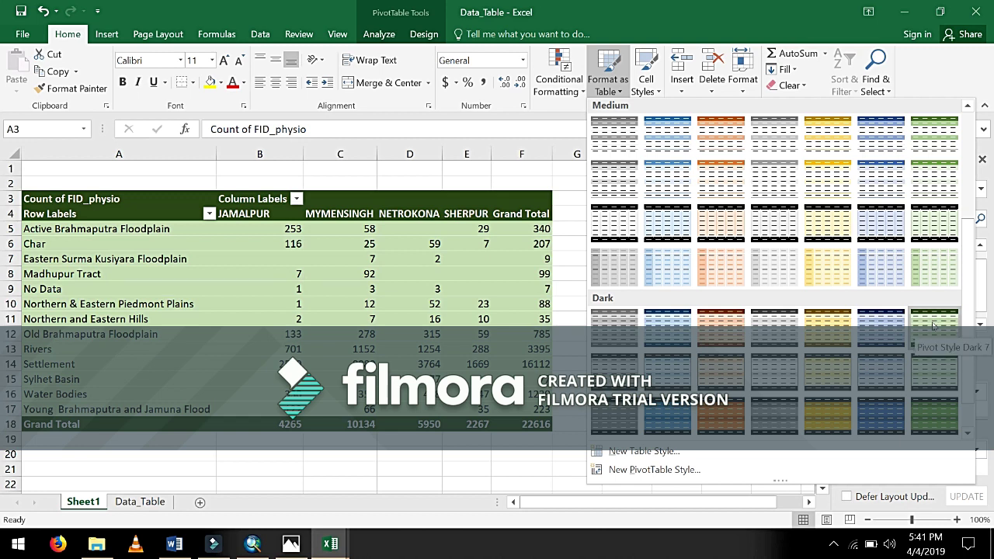
left_click(934, 325)
left_click(649, 85)
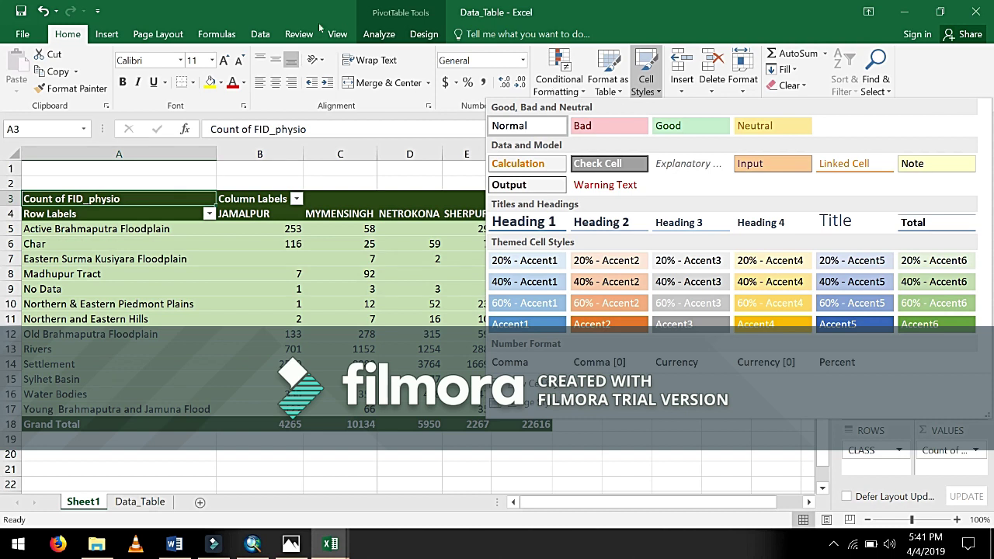
left_click(412, 103)
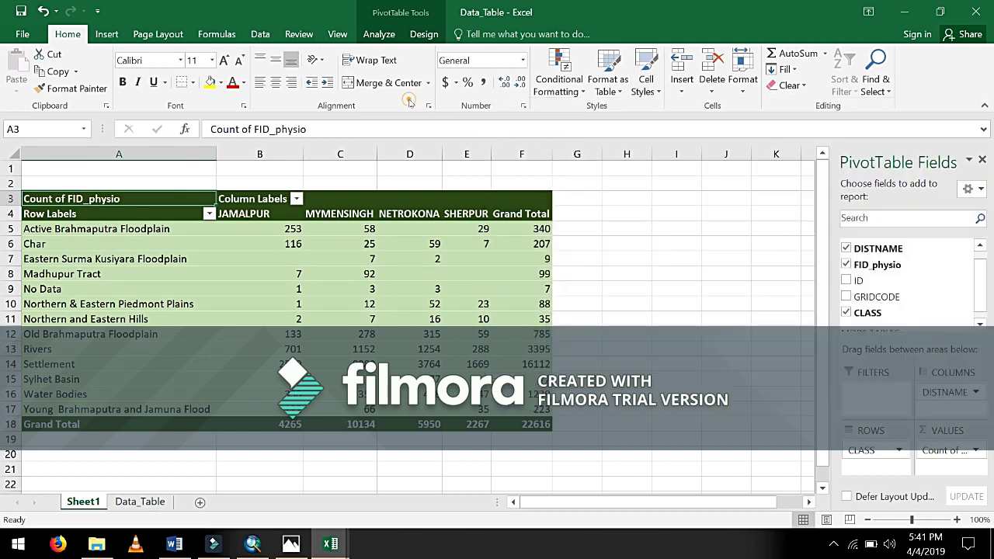
left_click(646, 75)
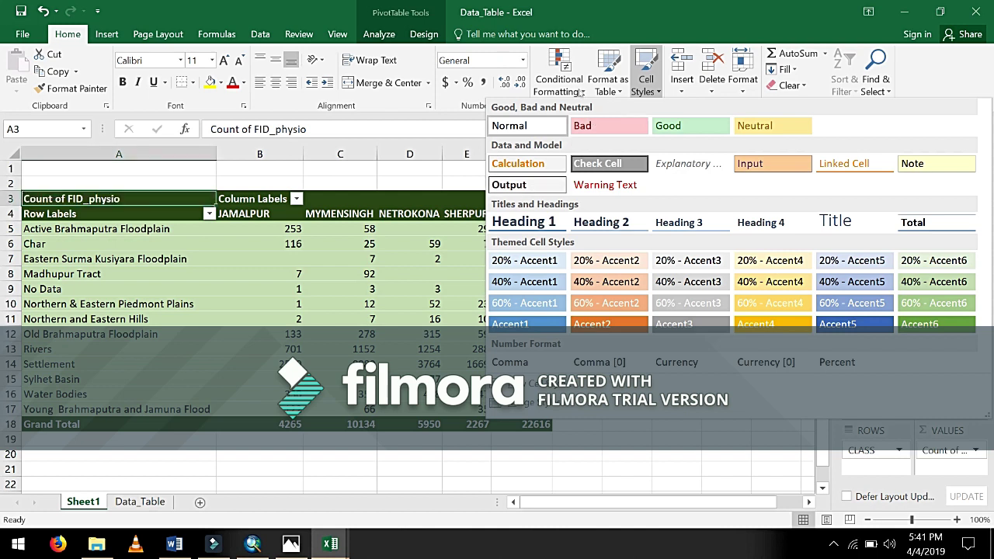
left_click(578, 90)
left_click(578, 90)
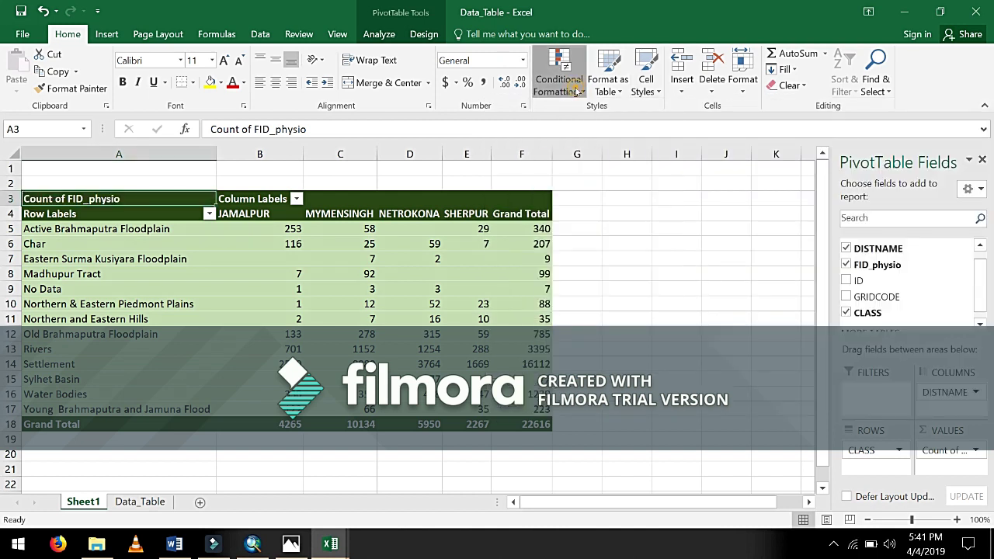
left_click(739, 93)
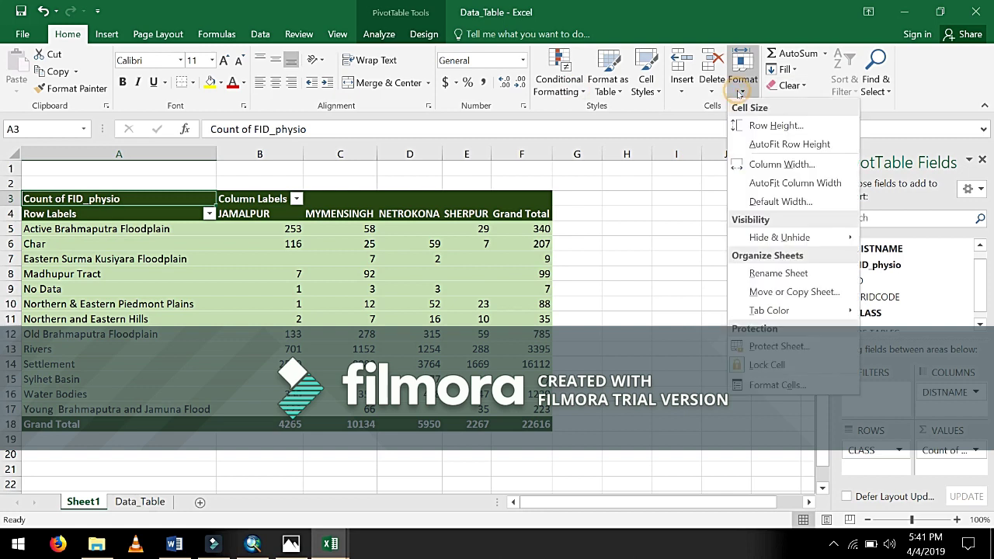
left_click(739, 90)
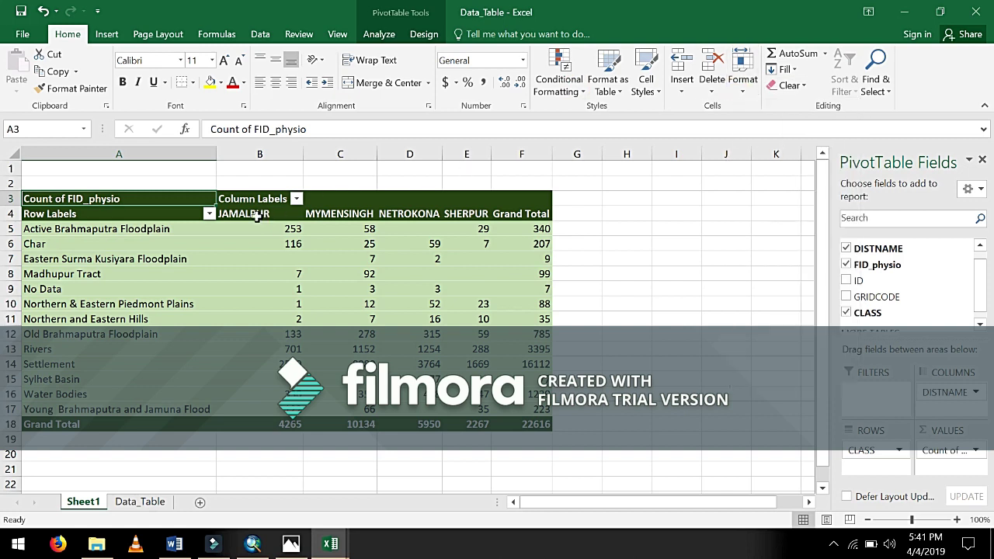
Narrow column A and rename the Row Labels header in A4 as Physiographic Features.
left_click_drag(212, 154, 175, 154)
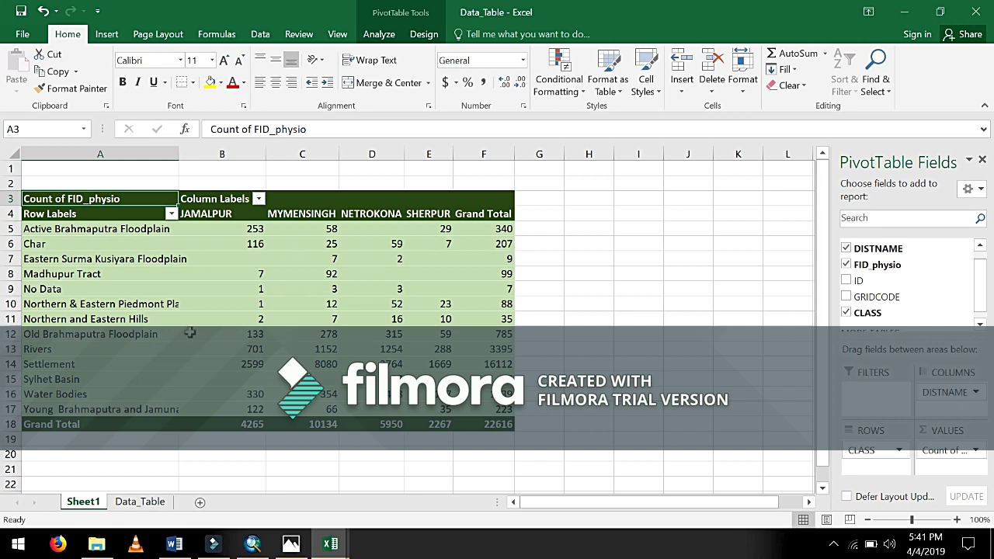
mouse_move(343, 323)
left_click(87, 213)
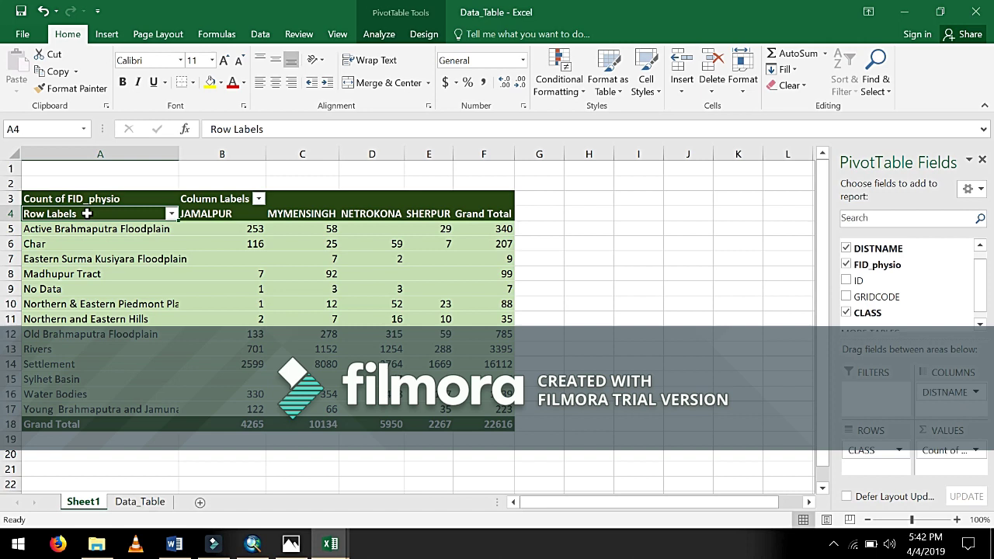
key("BackSpace")
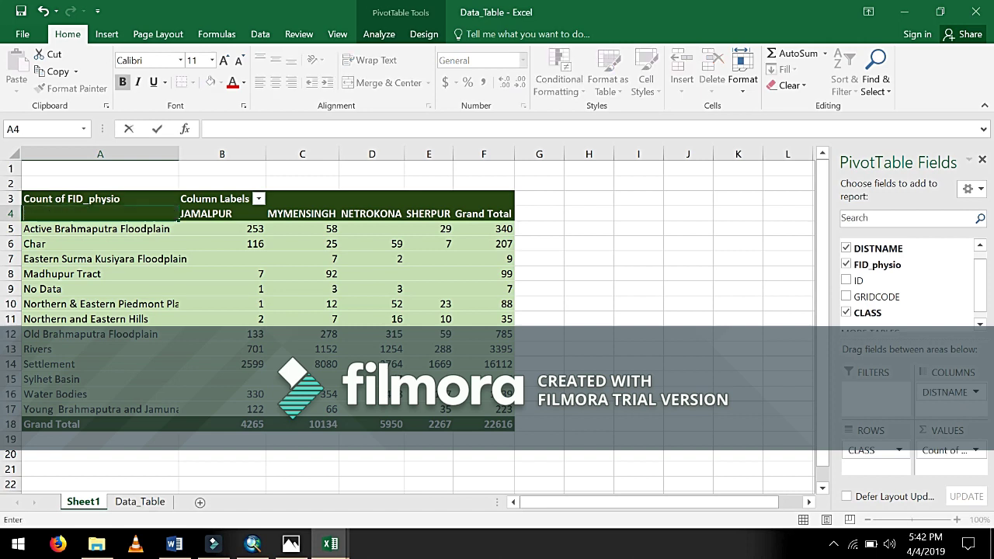
type("Physiogr")
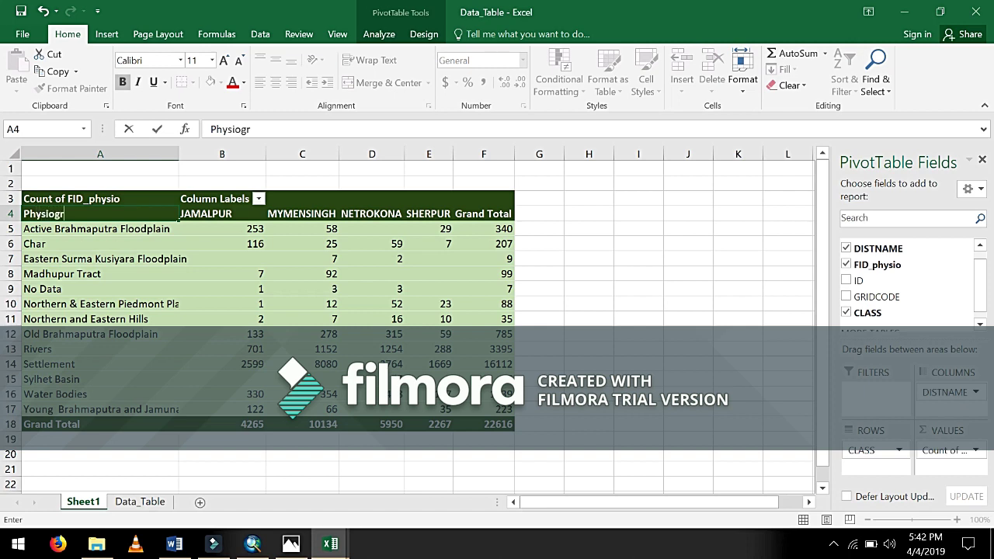
type("aphic Features")
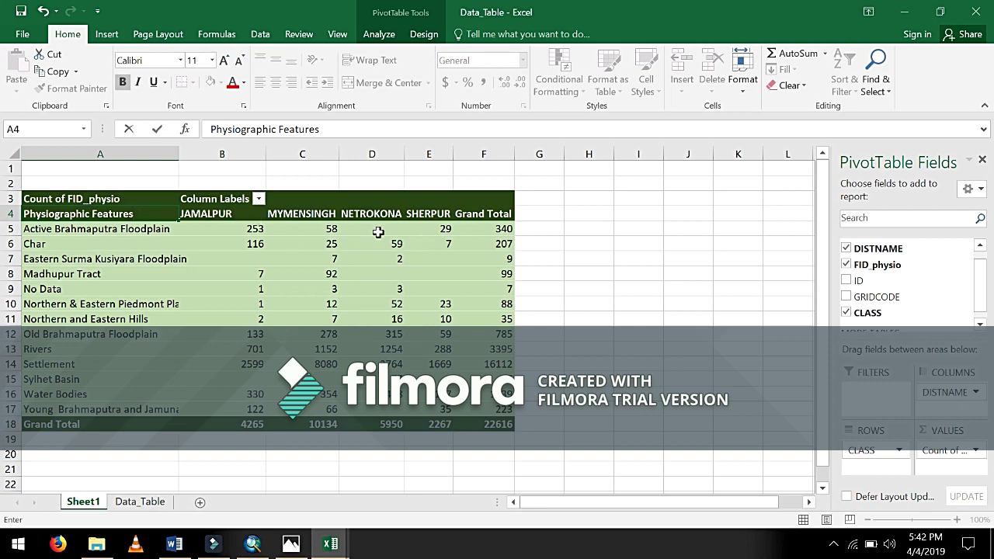
Right-align the district and Grand Total headers in B4:F4.
left_click(192, 214)
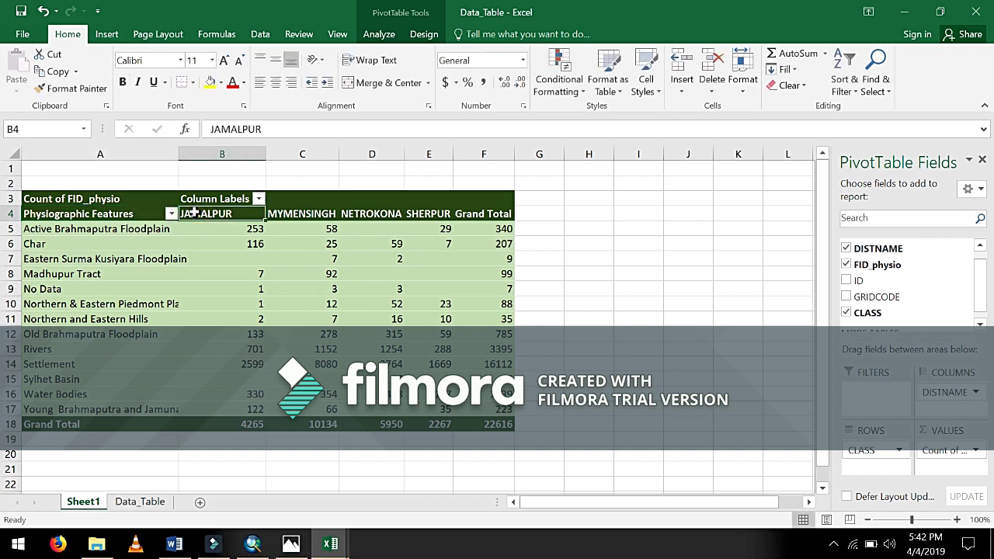
key("shift+Right")
key("shift+Right")
key("shift+Right")
key("shift+Right")
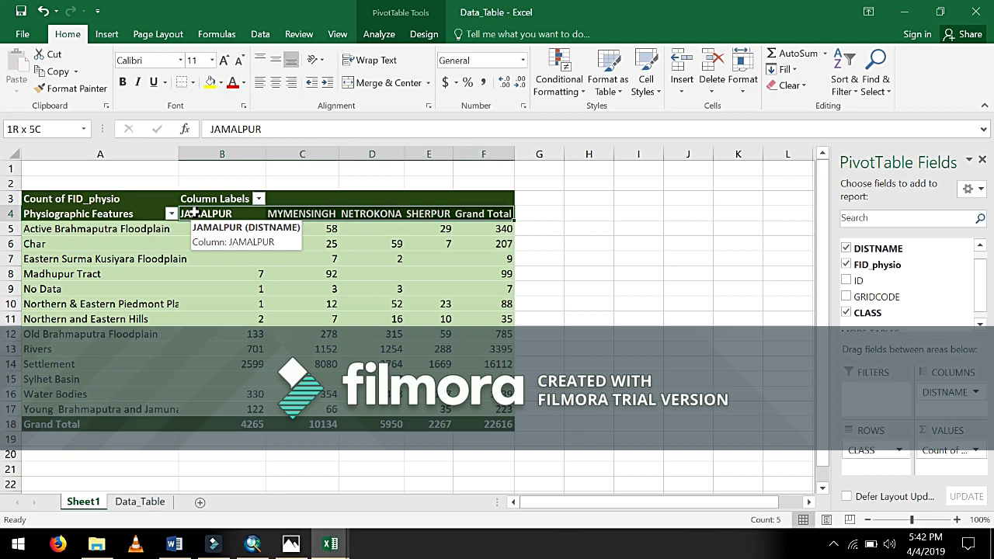
left_click(292, 83)
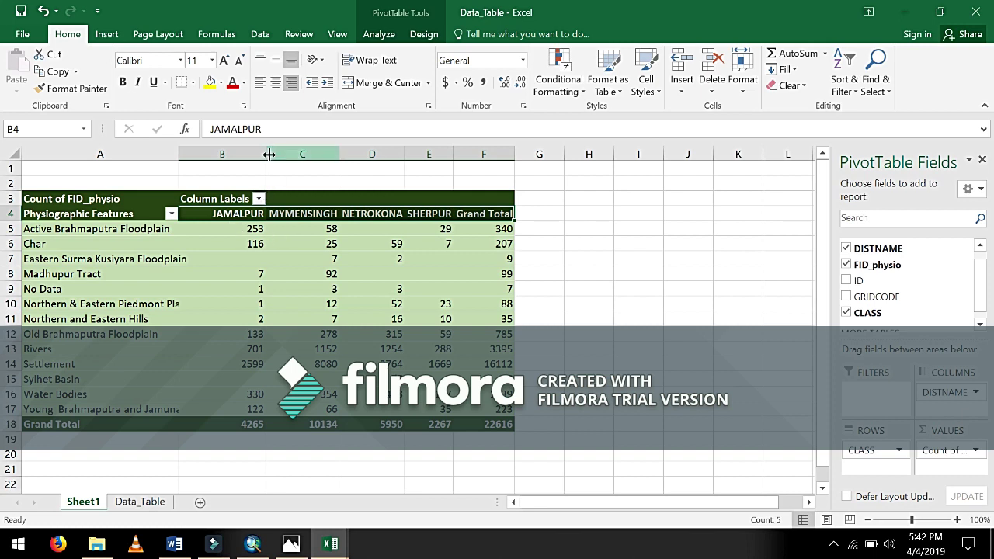
Narrow columns A and B to make the PivotTable more compact, and deselect the header cells.
left_click_drag(264, 154, 270, 154)
left_click_drag(178, 149, 155, 148)
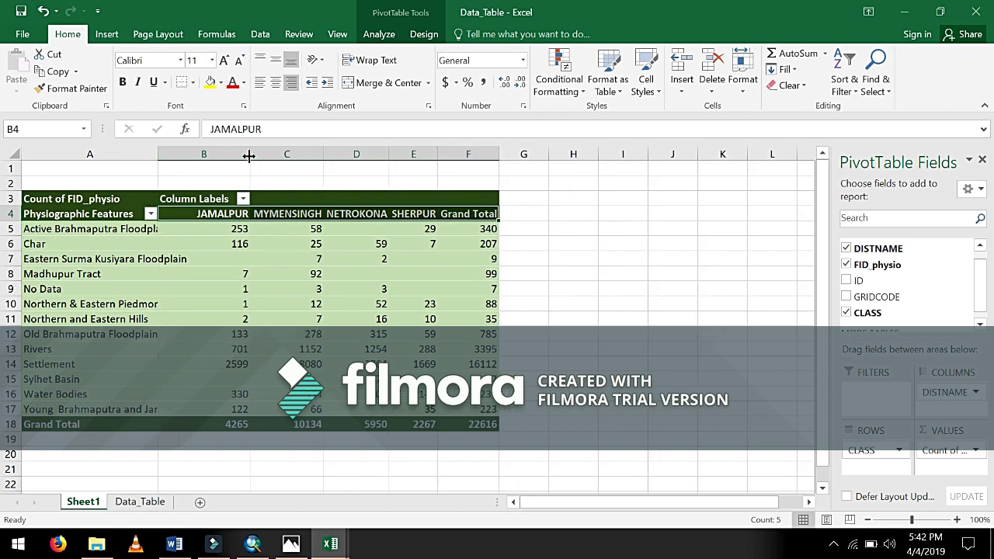
left_click_drag(247, 154, 224, 155)
left_click_drag(158, 149, 169, 149)
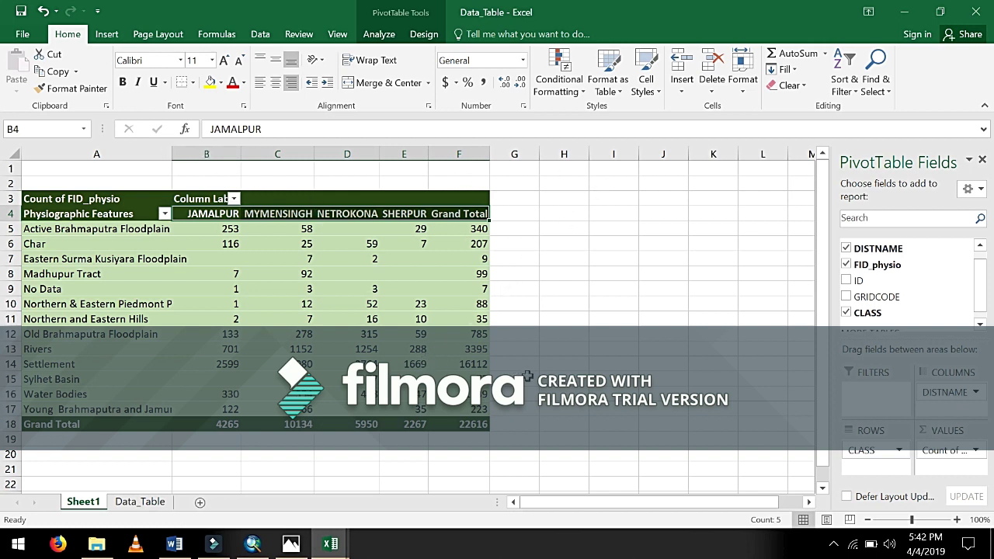
left_click(528, 376)
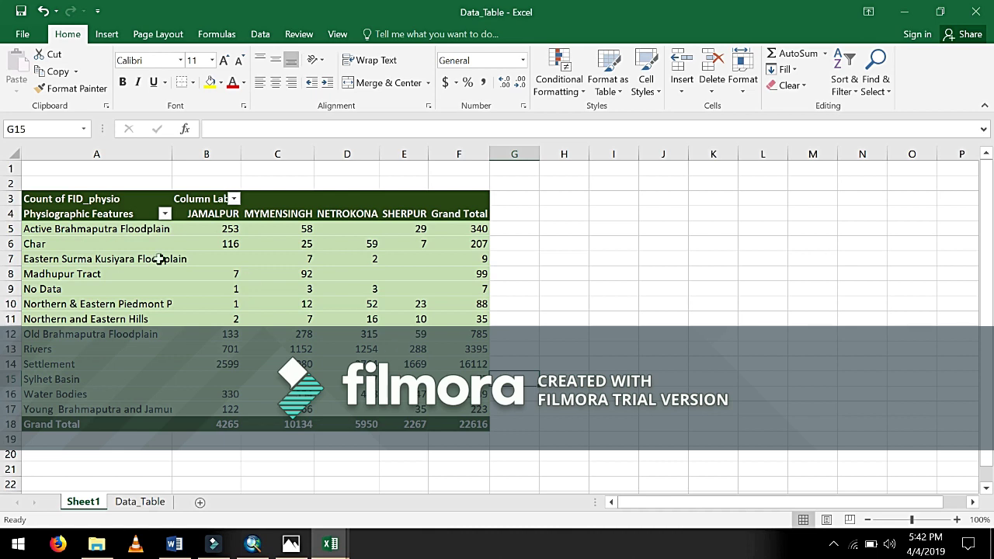
left_click(45, 211)
key("shift+Down")
key("shift+Down")
key("shift+Down")
key("shift+Down")
key("shift+Down")
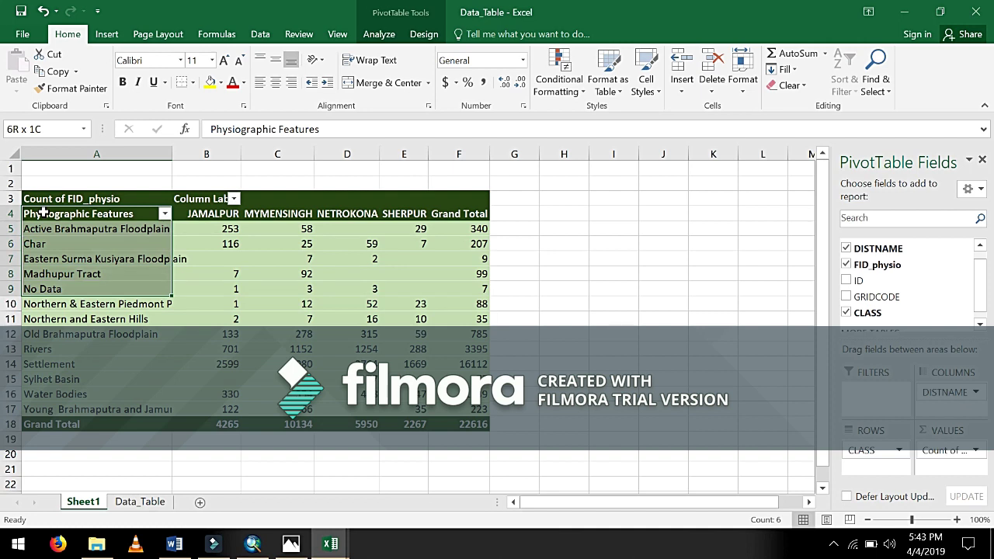
left_click(663, 274)
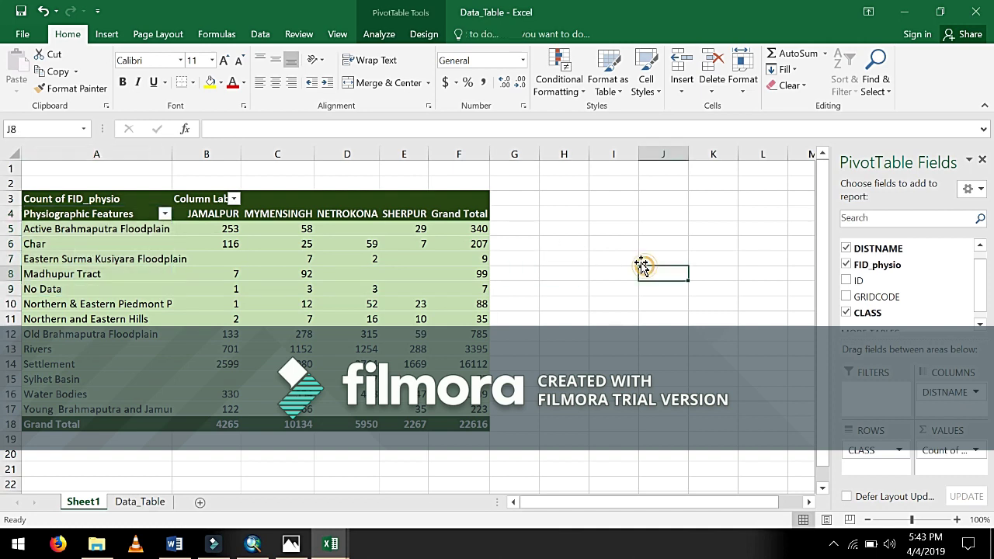
Copy the PivotTable range A4:F17, from the headers through the last physiographic class, and minimize the Data_Table workbook window.
left_click(80, 213)
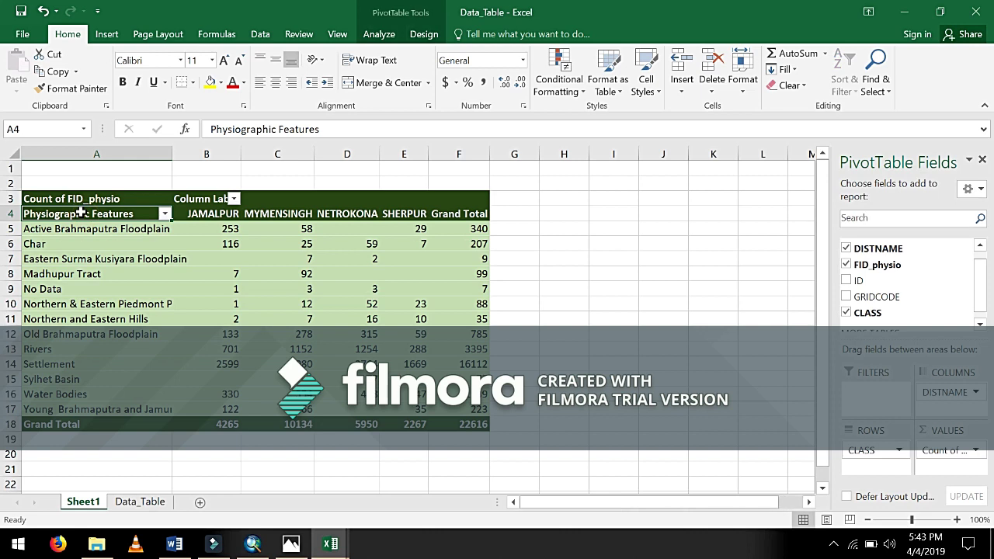
key("shift+Down")
key("shift+Down")
key("shift+Down")
key("shift+Down")
key("shift+Down")
key("shift+Down")
key("shift+Down")
key("shift+Down")
key("shift+Down")
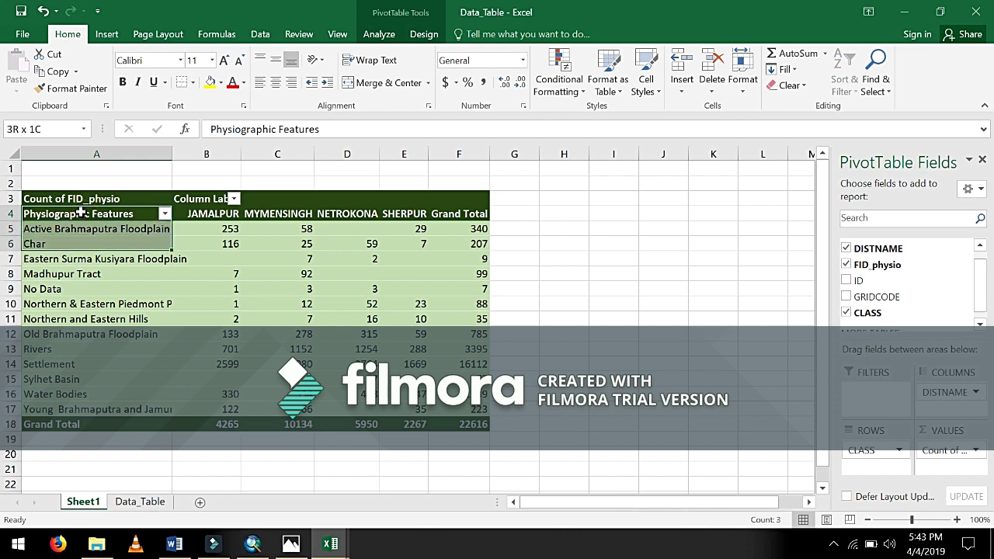
key("shift+Down")
key("shift+Down")
key("shift+Down")
key("shift+Down")
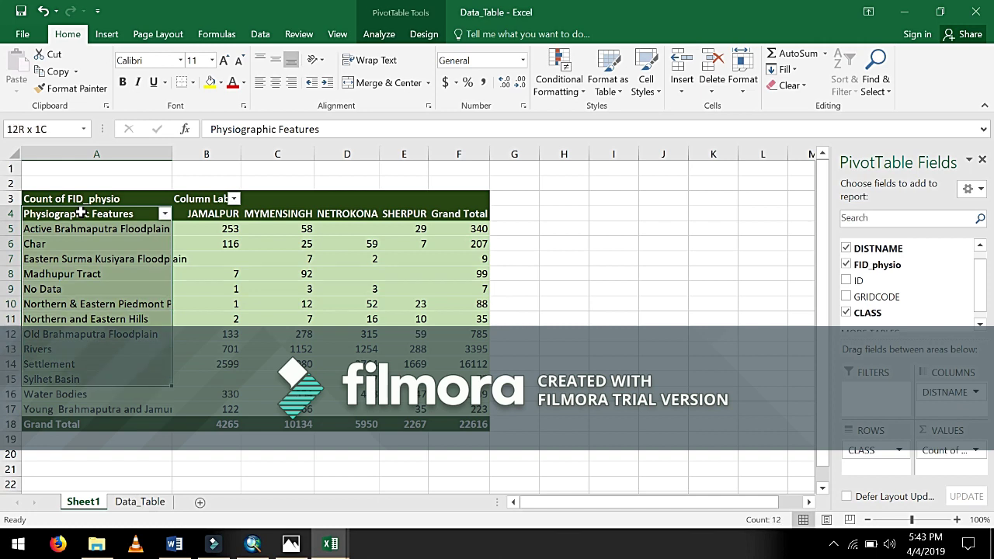
key("shift+Right")
key("shift+Right")
key("shift+Right")
key("shift+Right")
key("shift+Right")
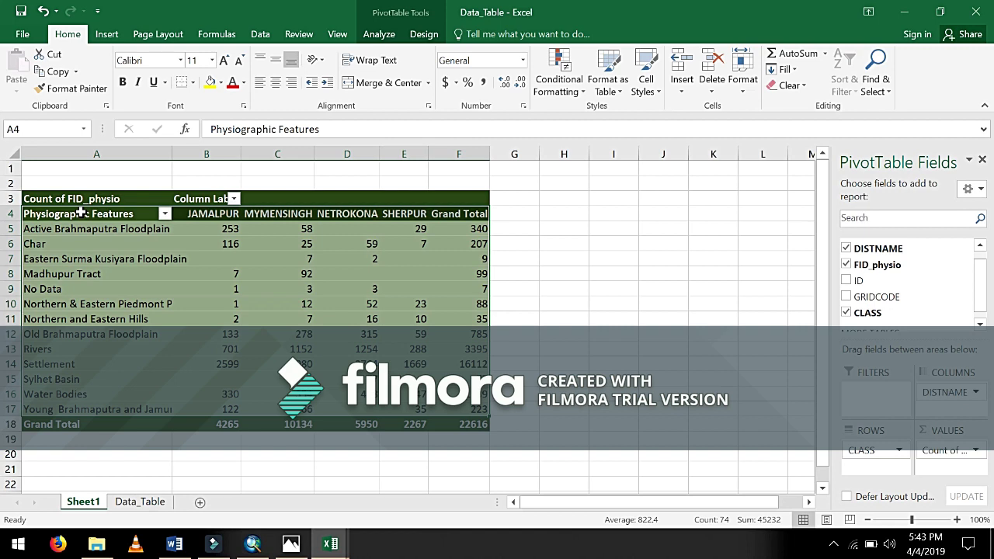
key("ctrl+c")
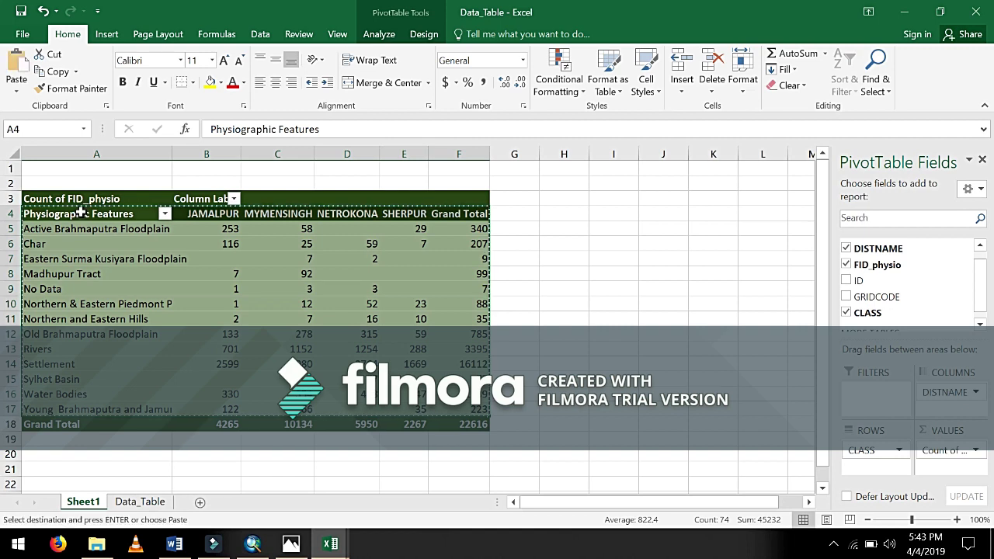
left_click(904, 14)
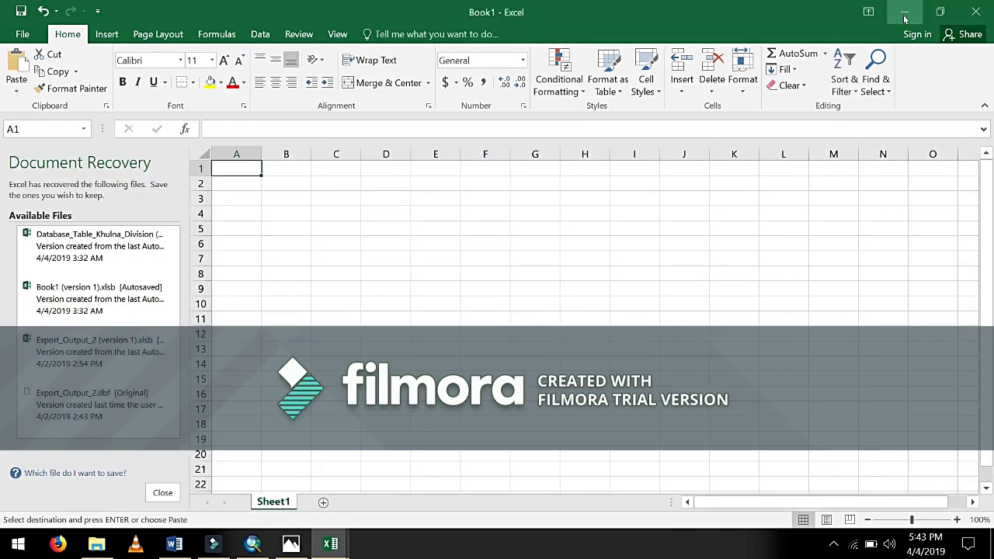
Switch to Word, create a new blank document, and enter the heading "Question 1:" with an empty line below it.
left_click(905, 13)
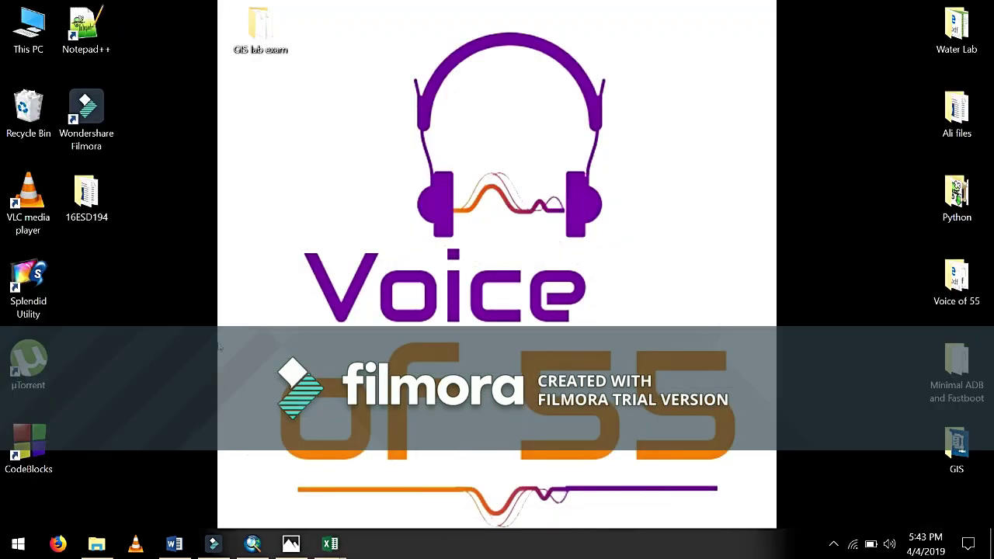
left_click(174, 543)
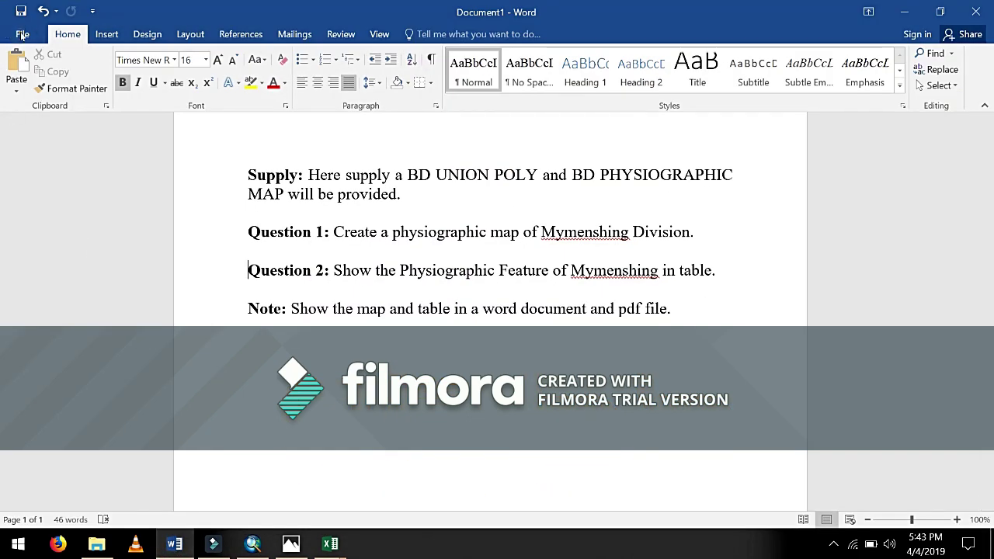
left_click(21, 35)
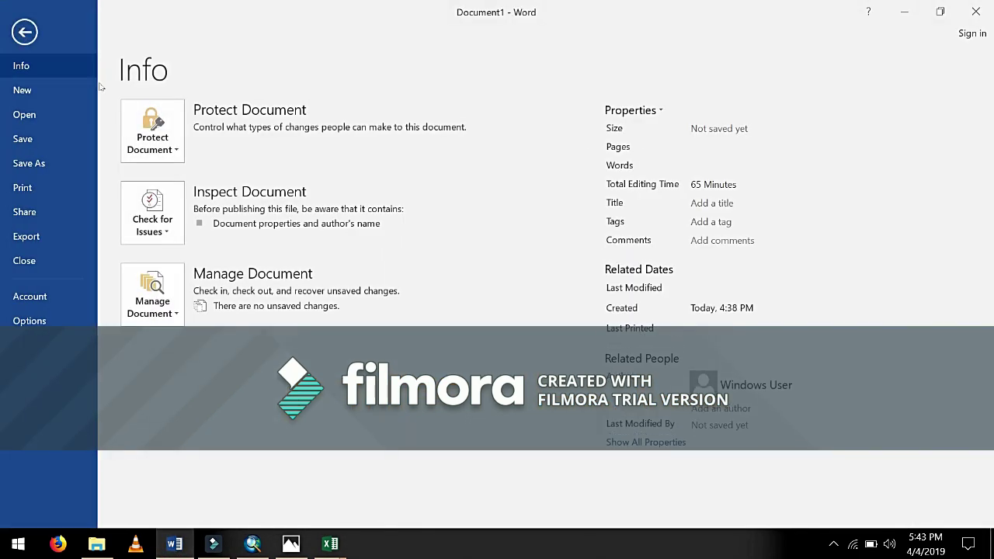
left_click(28, 91)
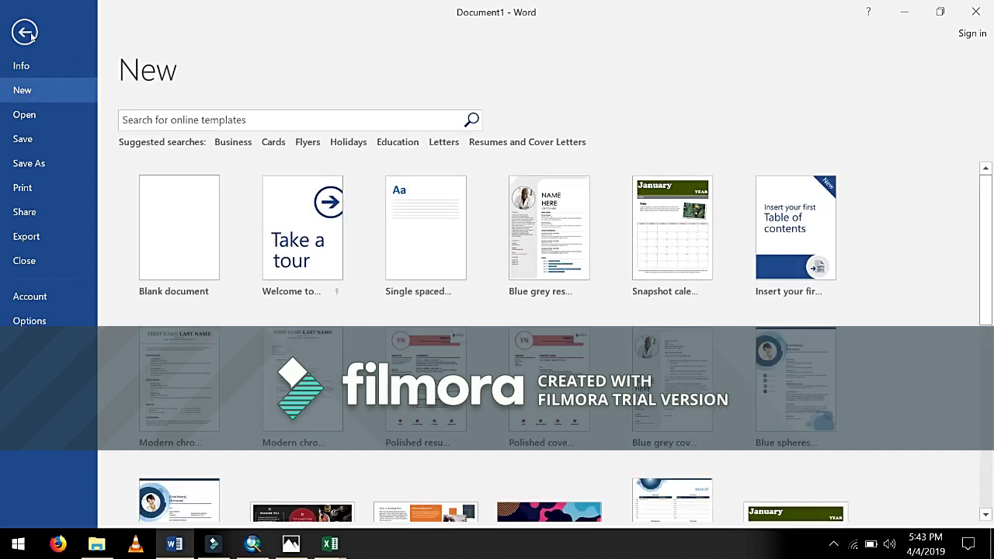
left_click(29, 36)
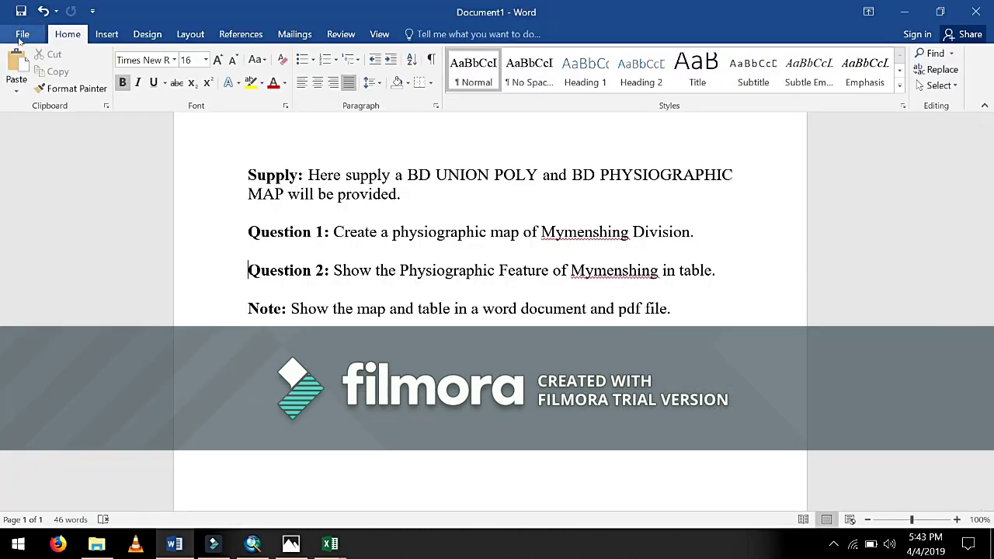
left_click(21, 36)
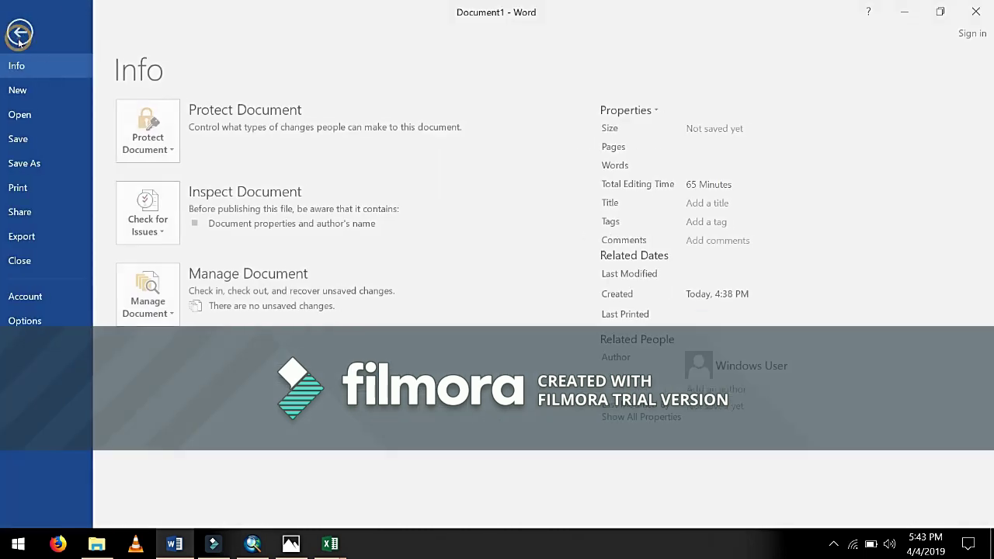
left_click(38, 94)
left_click(189, 238)
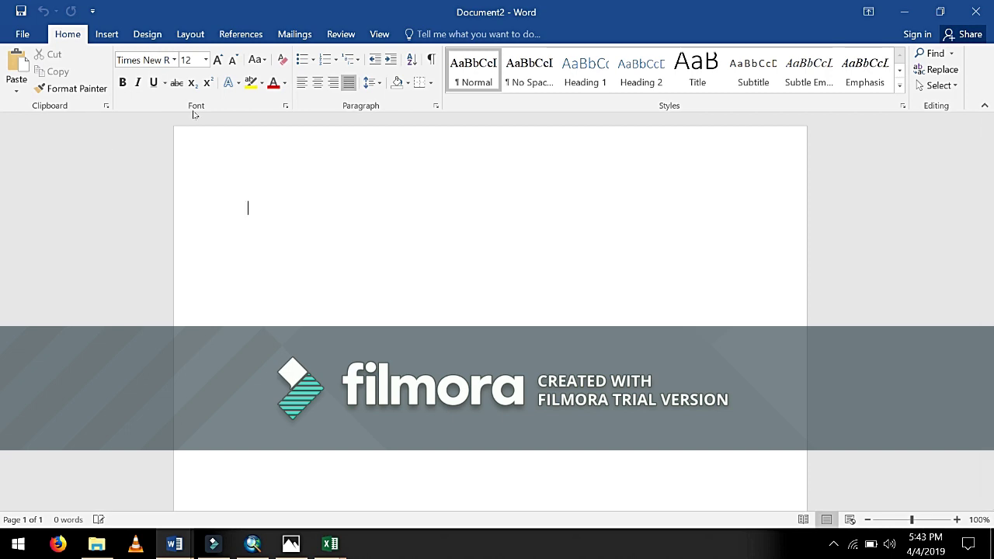
type("Quest")
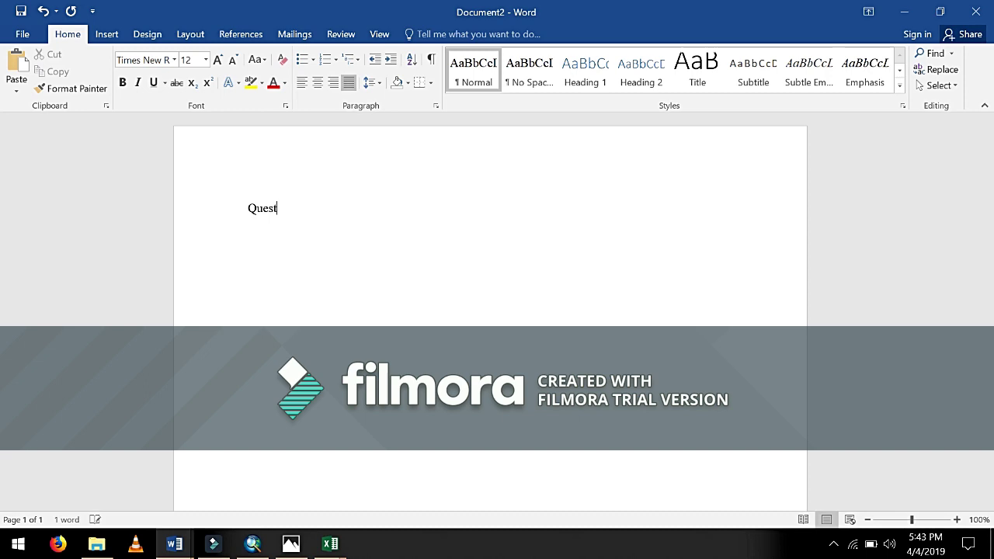
type("ion 1:")
Insert the Mymenshing Map picture from the Desktop's GIS lab exam folder below the Question 1 heading.
left_click(104, 35)
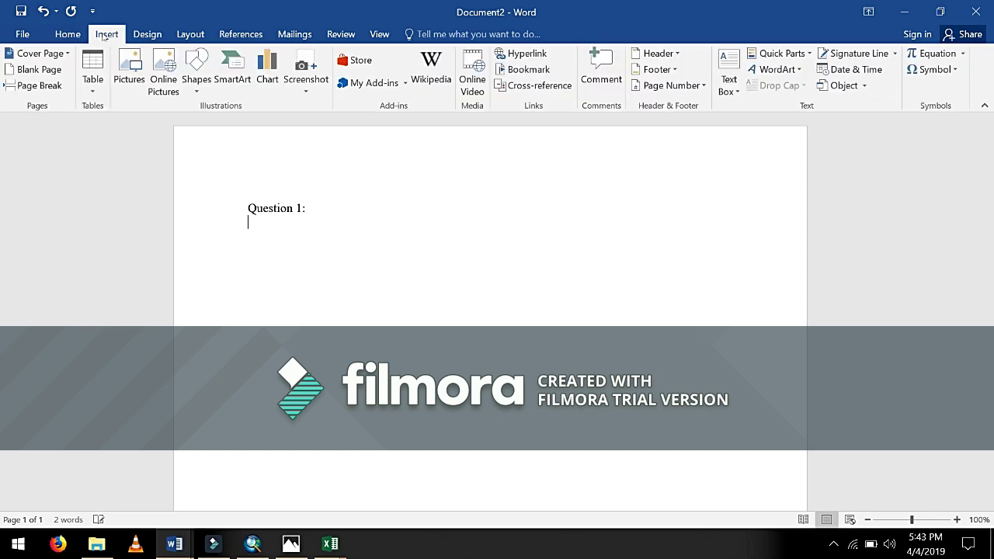
left_click(128, 81)
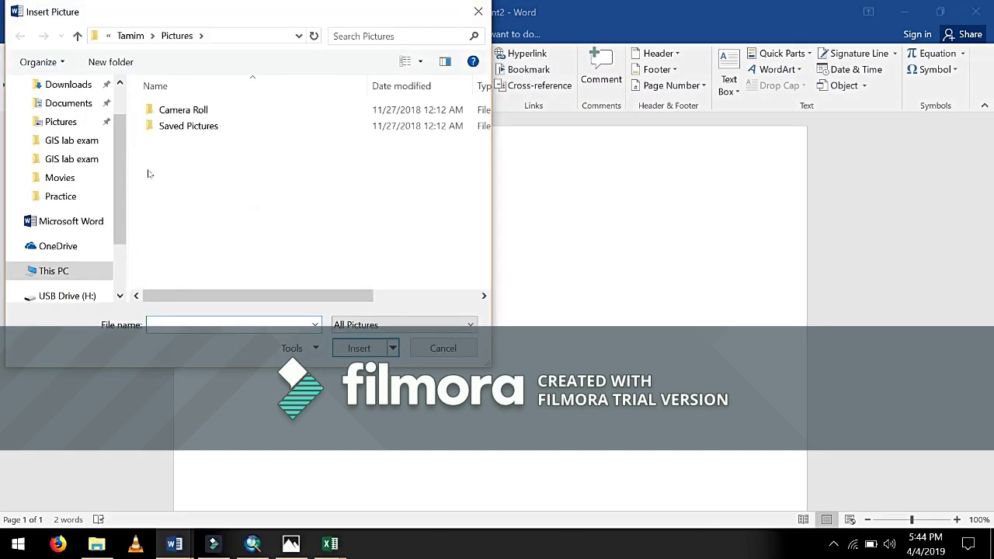
left_click(70, 148)
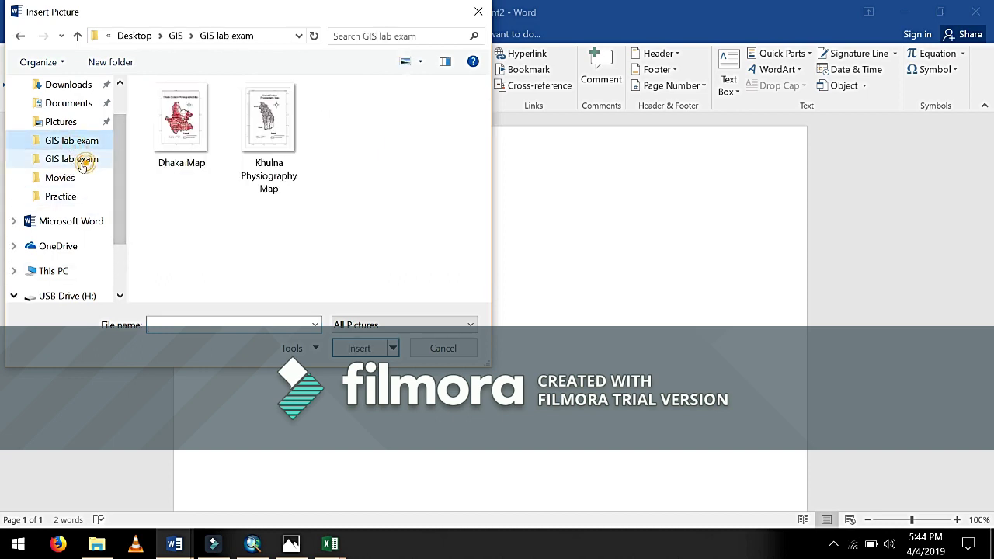
left_click(77, 159)
left_click(174, 147)
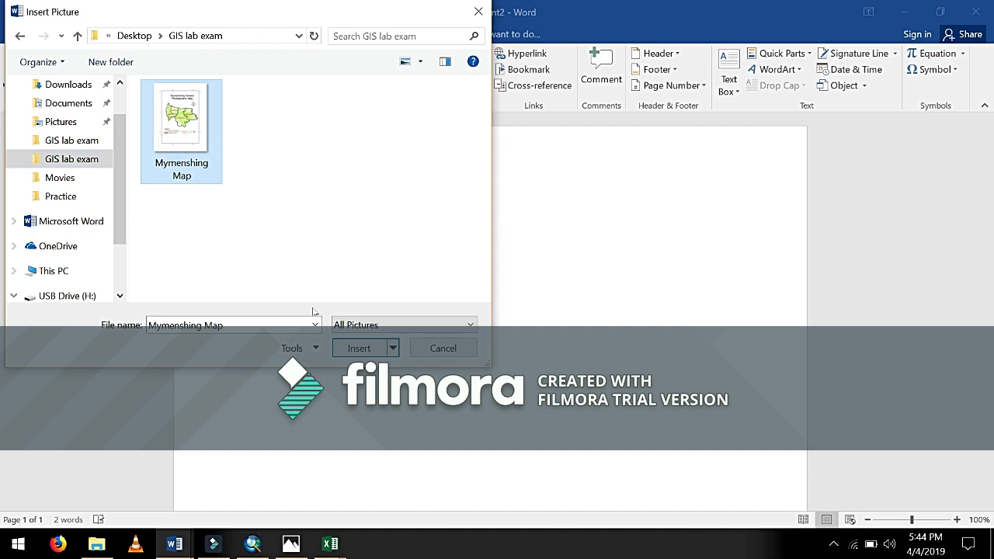
left_click(348, 354)
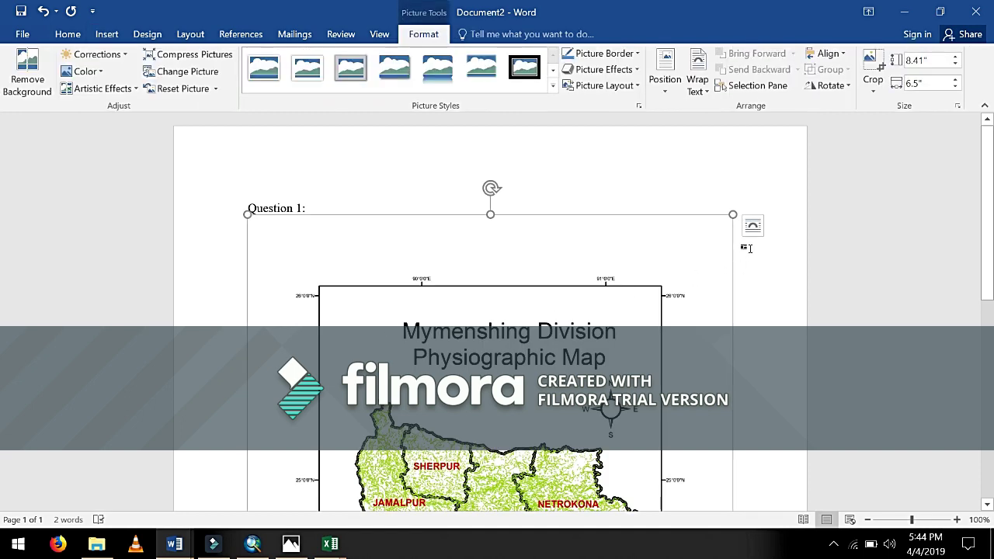
Set the inserted map picture's text wrapping to Square and close the layout options.
left_click(752, 225)
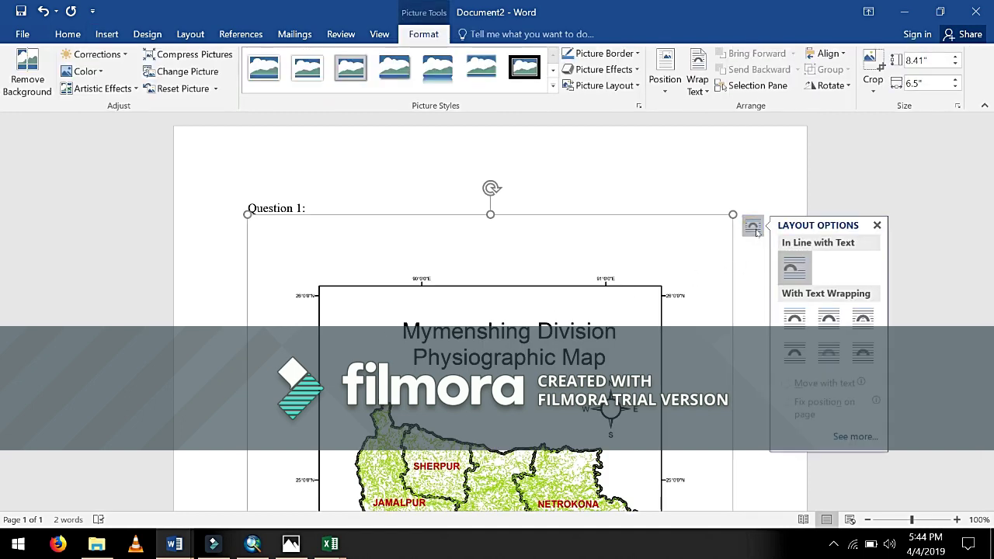
left_click(797, 319)
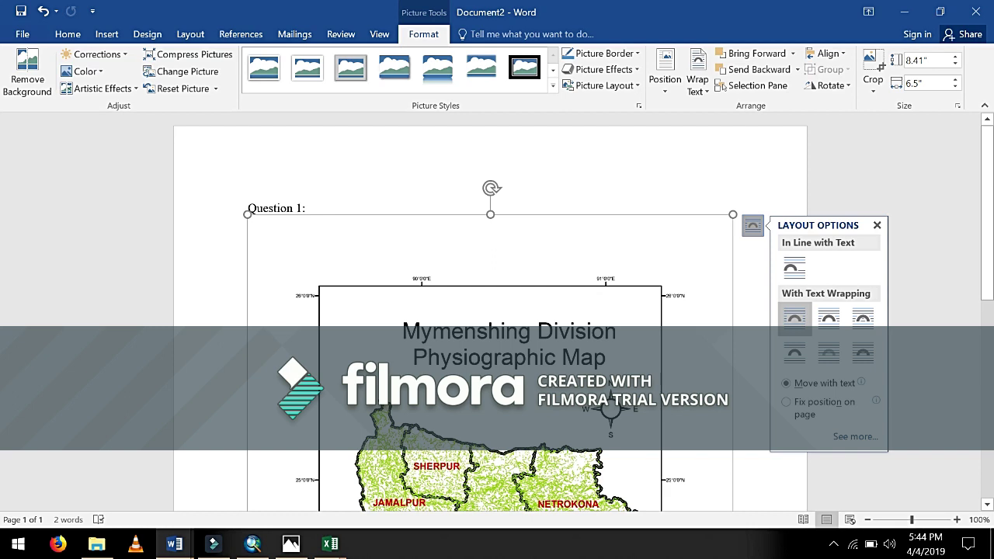
left_click(877, 224)
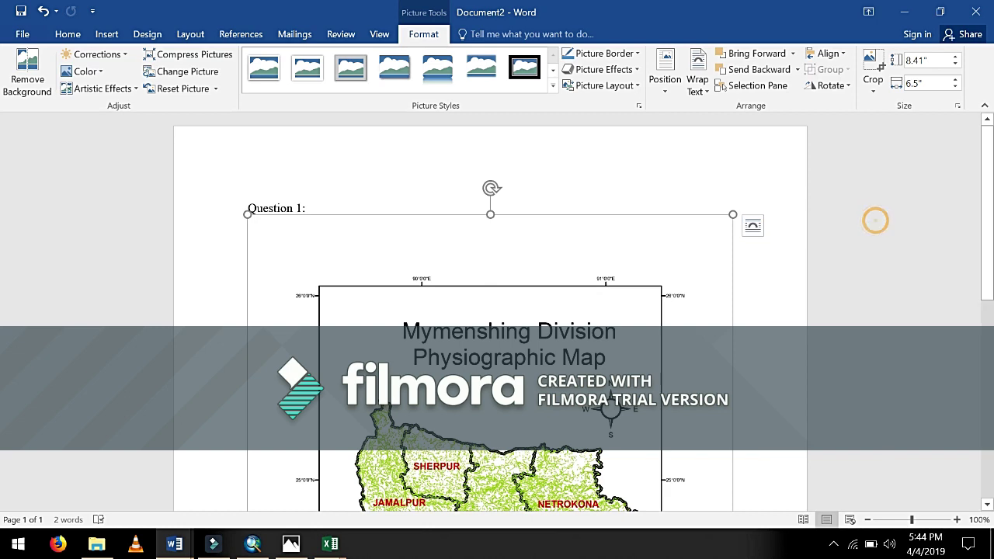